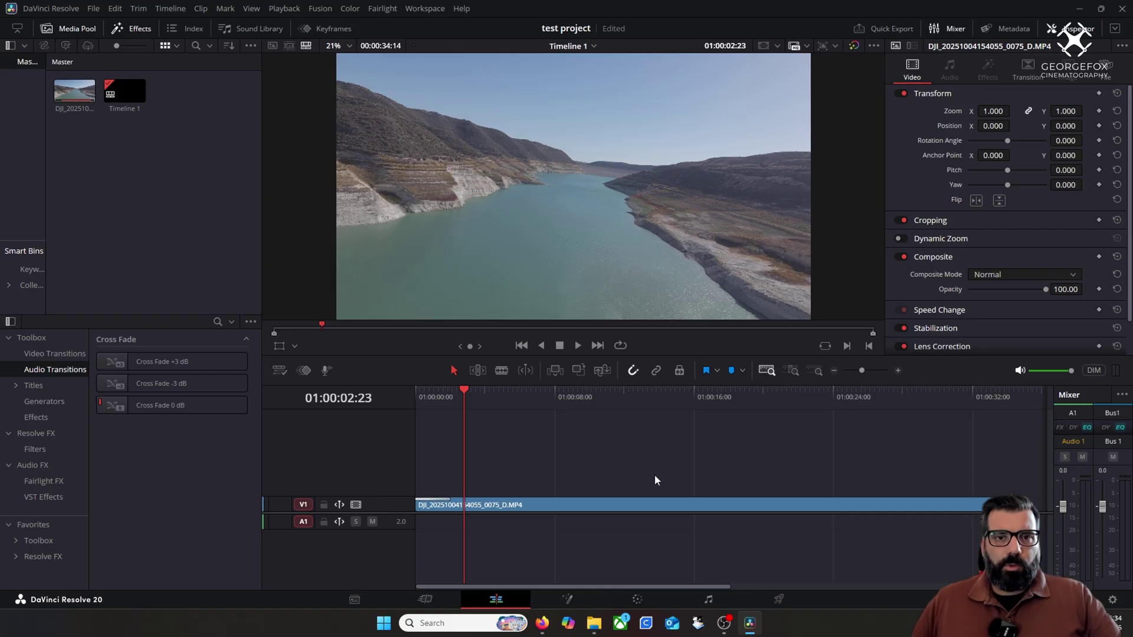
# Step: Preview the drone clip to 01:00:03:07, then enlarge A1 and raise the V1 and A1 tracks
pyautogui.moveTo(475, 397)
pyautogui.mouseDown()
pyautogui.moveTo(533, 405)
pyautogui.moveTo(501, 399)
pyautogui.mouseUp()
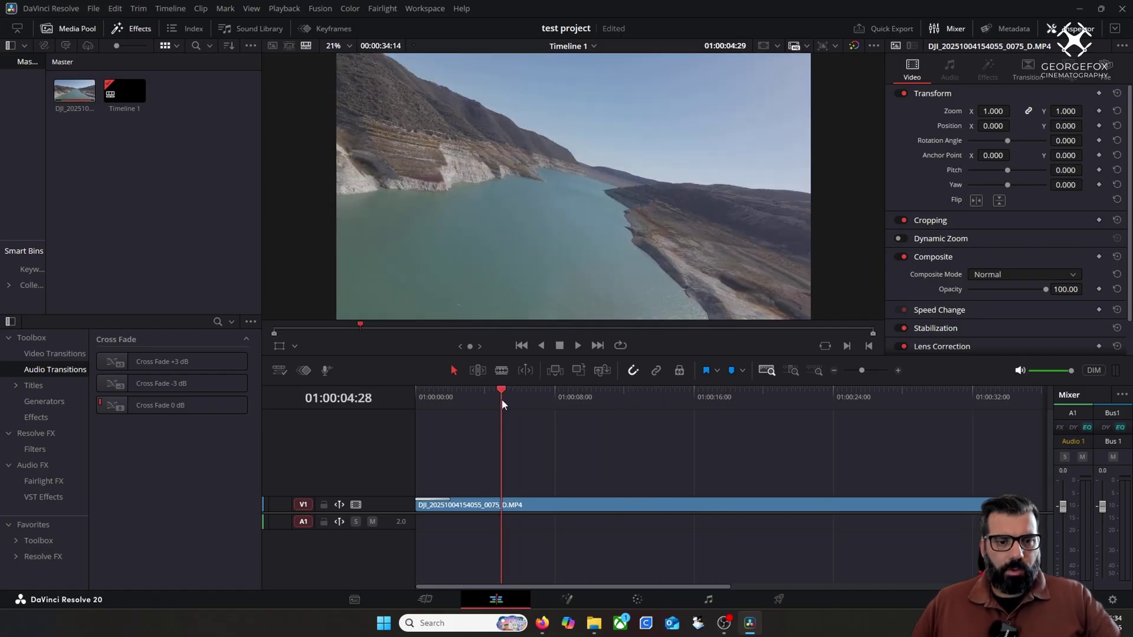
pyautogui.click(453, 399)
pyautogui.click(580, 345)
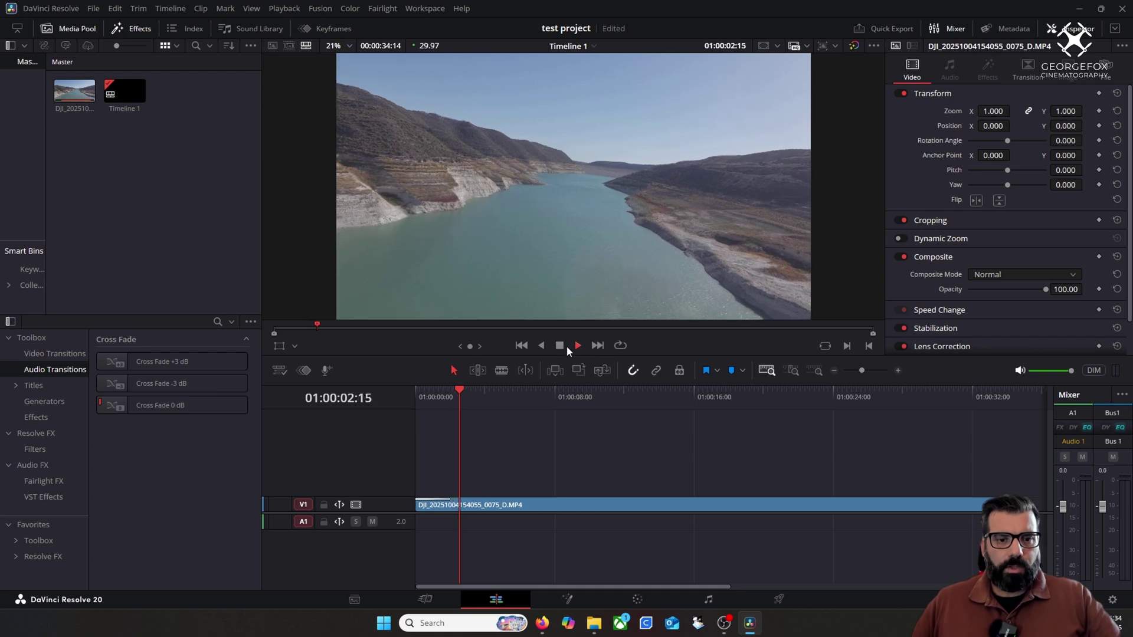
pyautogui.click(561, 346)
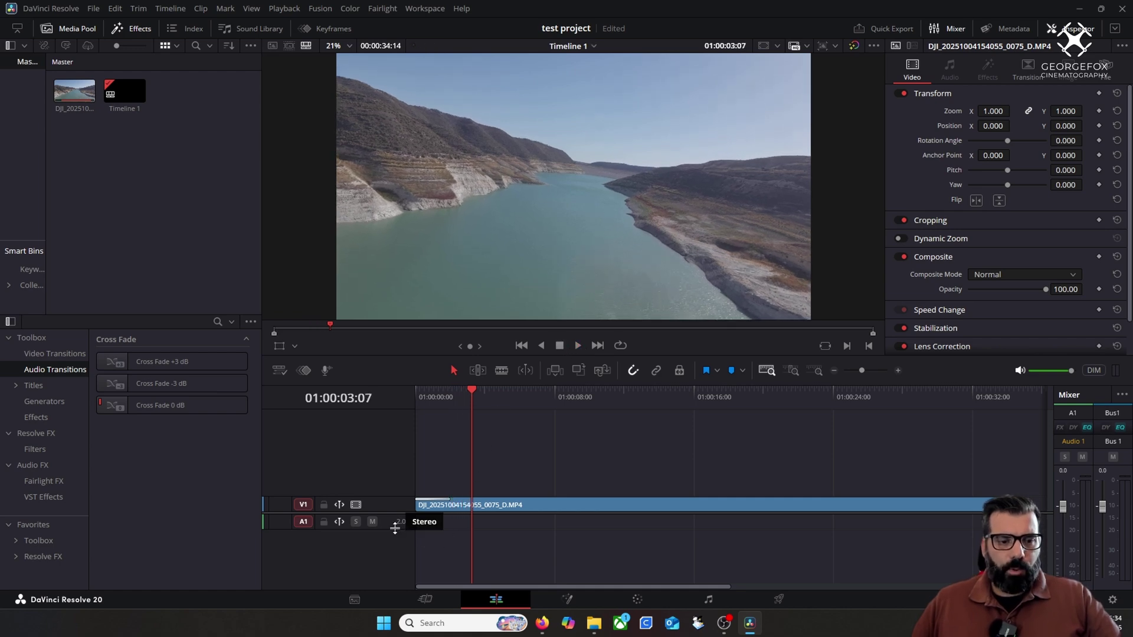
pyautogui.moveTo(393, 527); pyautogui.dragTo(392, 555)
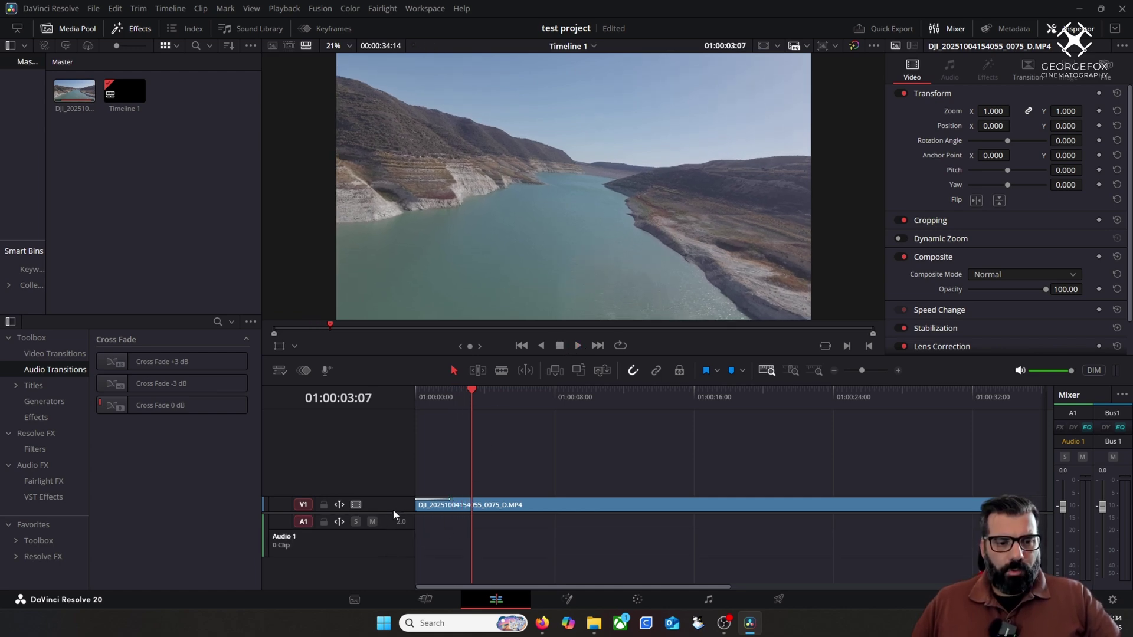
pyautogui.moveTo(395, 514); pyautogui.dragTo(396, 478)
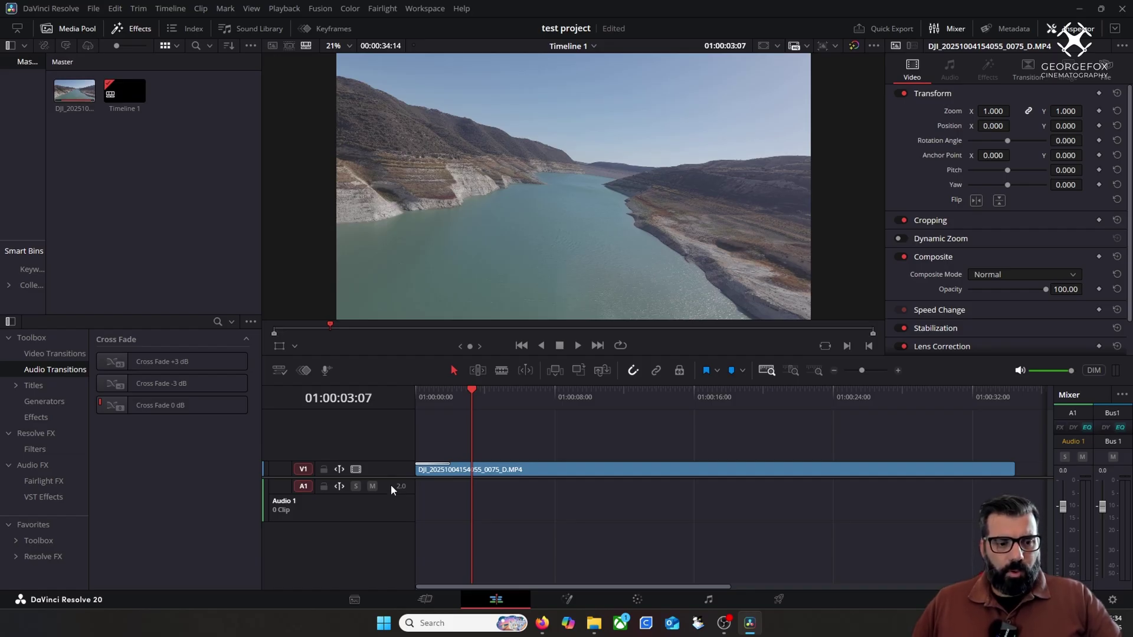
pyautogui.rightClick(392, 490)
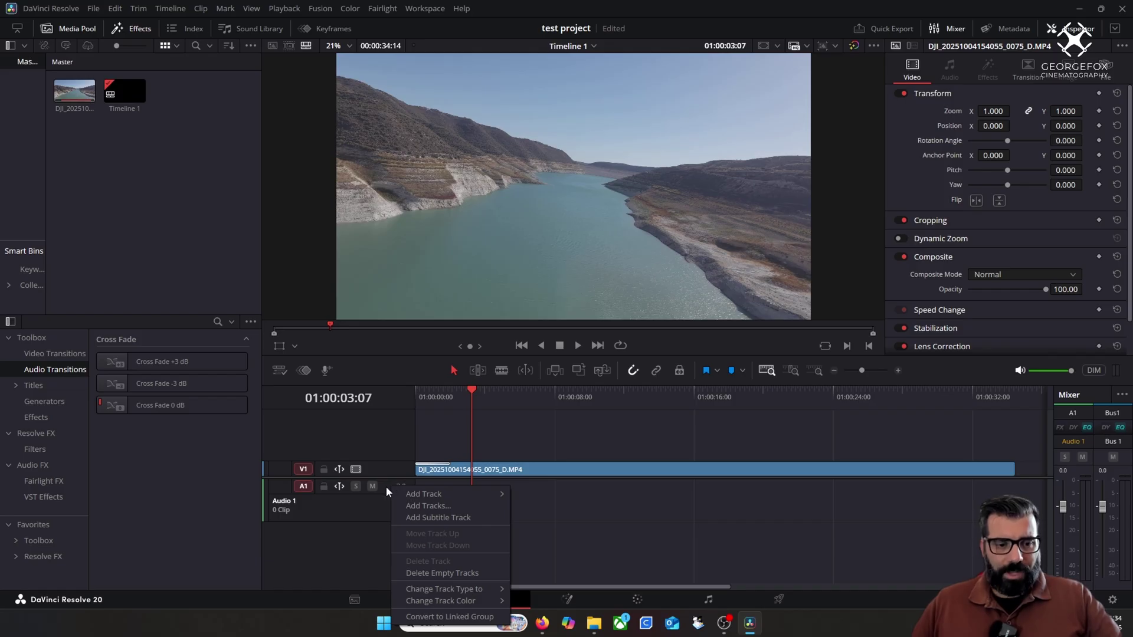
pyautogui.moveTo(418, 492)
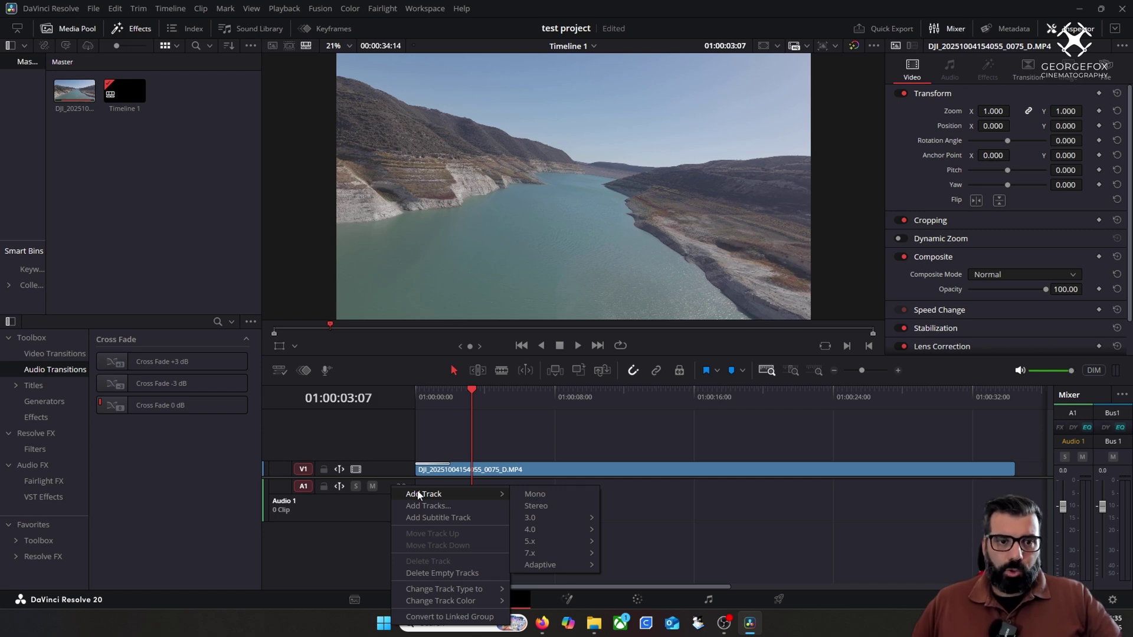
pyautogui.moveTo(429, 593)
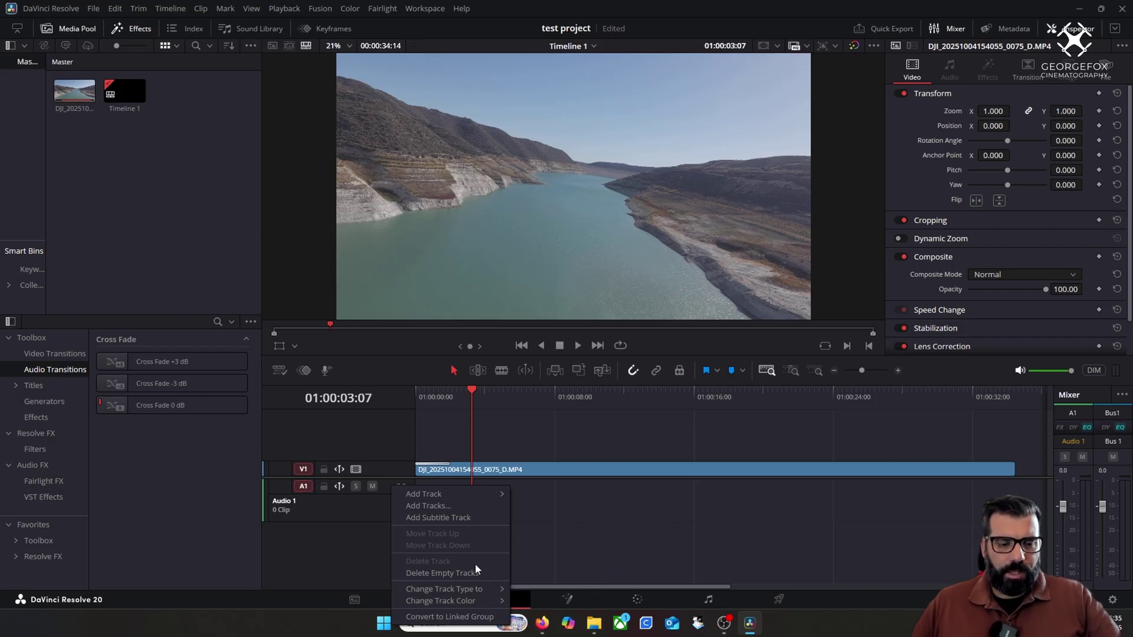
pyautogui.click(604, 504)
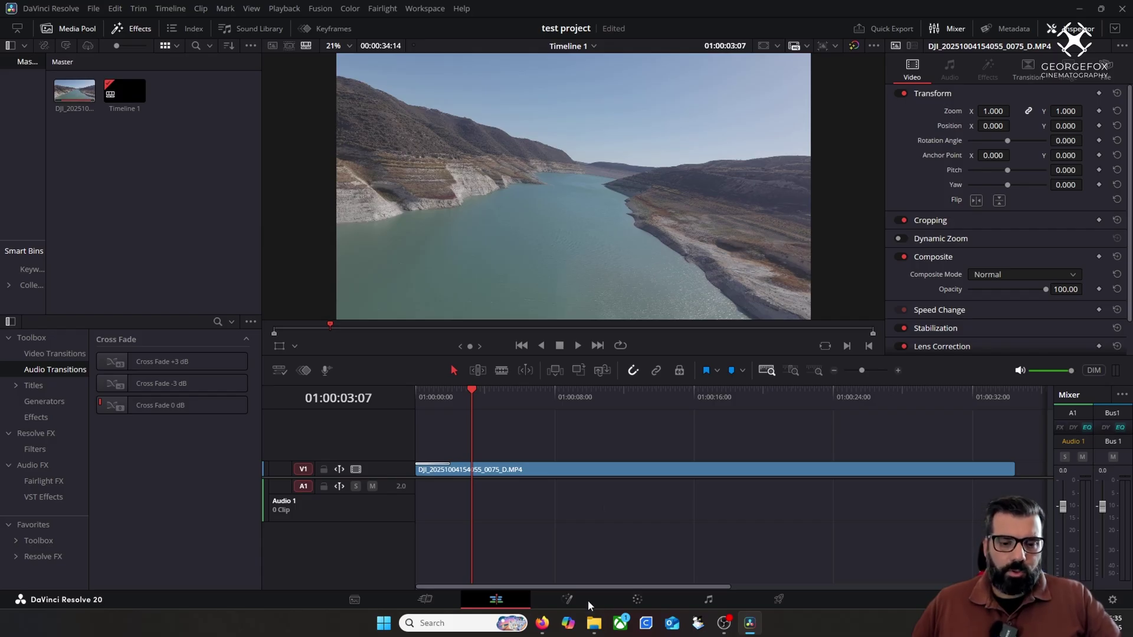
pyautogui.click(593, 623)
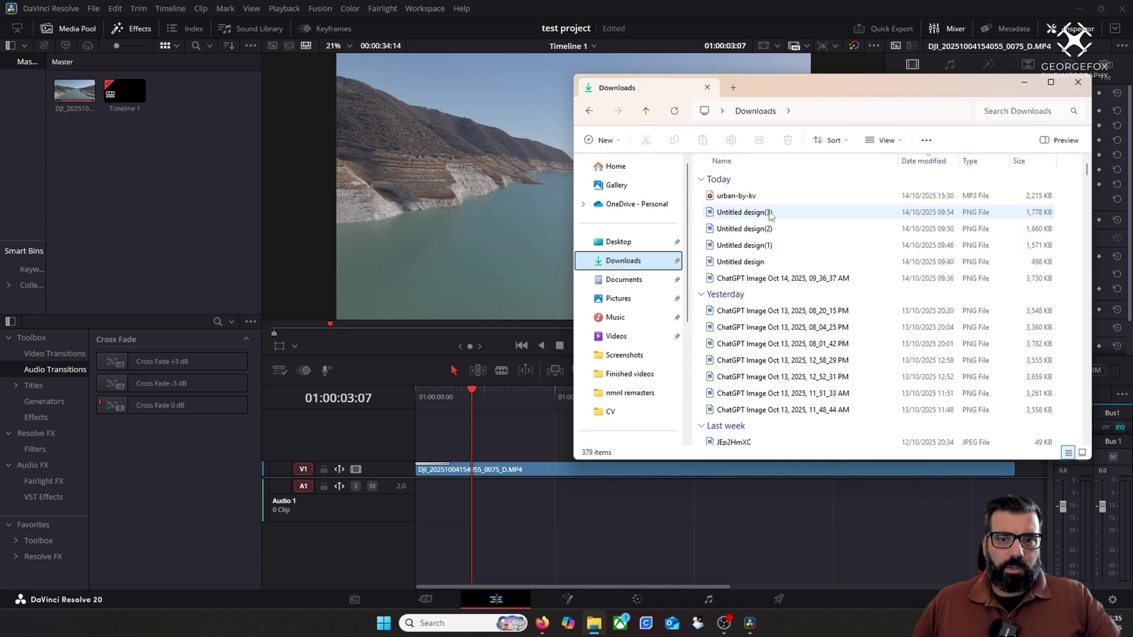
# Step: Import urban-by-kv.mp3 from Downloads into the Media Pool and close the Explorer window
pyautogui.moveTo(730, 201)
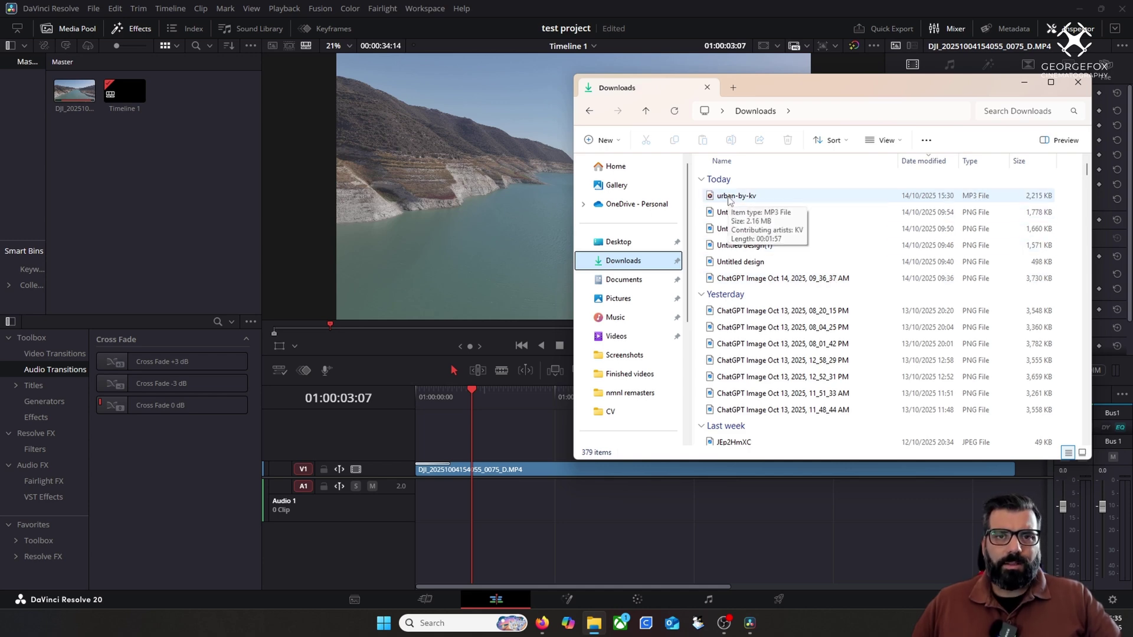
pyautogui.moveTo(730, 200); pyautogui.dragTo(189, 228)
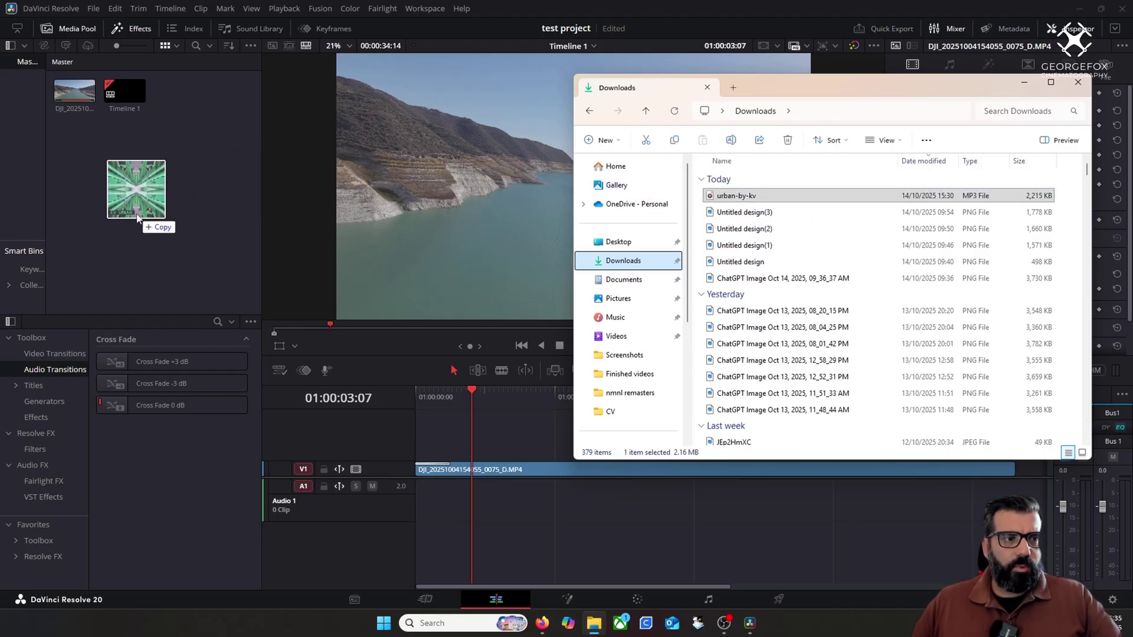
pyautogui.click(1025, 83)
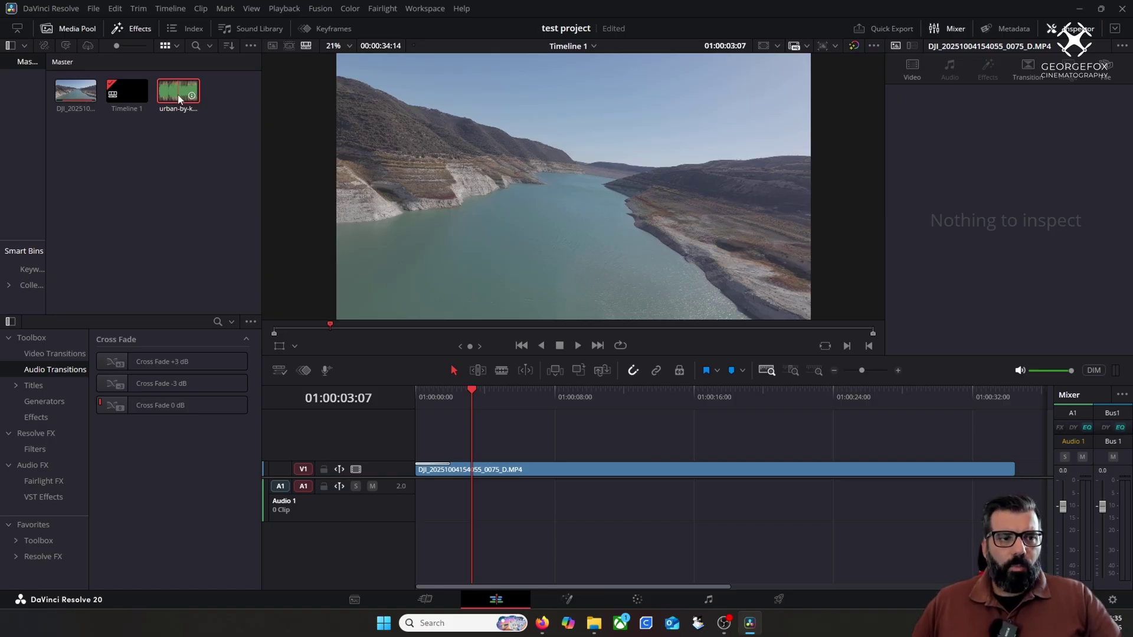
# Step: Place the urban-by-kv music on track A1 at the timeline start
pyautogui.moveTo(178, 94)
pyautogui.mouseDown()
pyautogui.moveTo(202, 118)
pyautogui.moveTo(189, 99)
pyautogui.mouseUp()
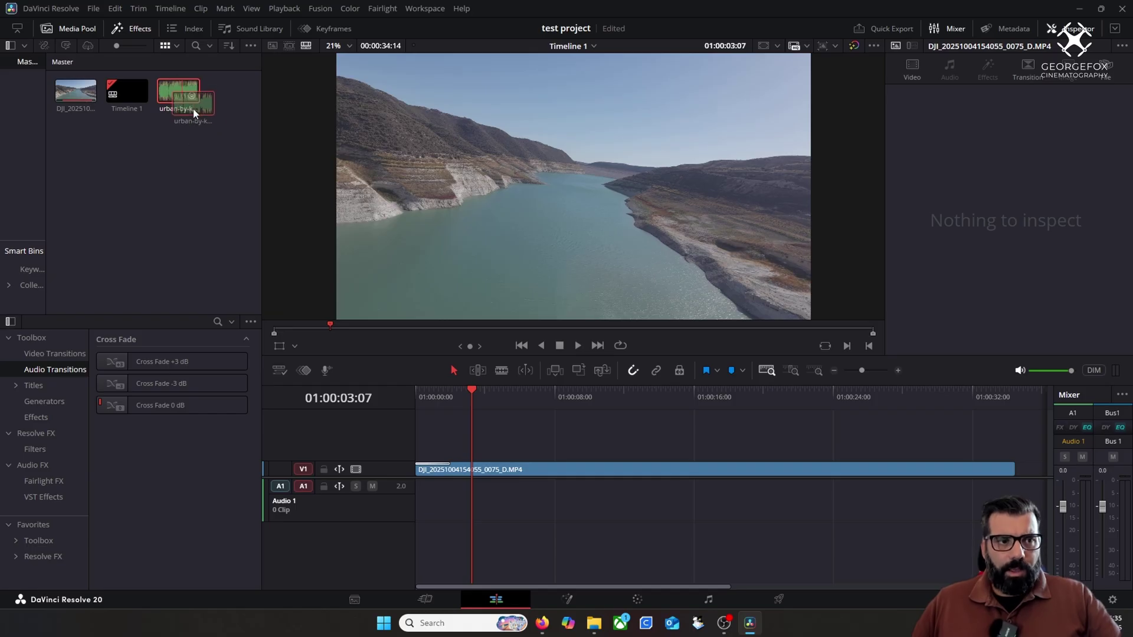
pyautogui.moveTo(220, 170); pyautogui.dragTo(420, 499)
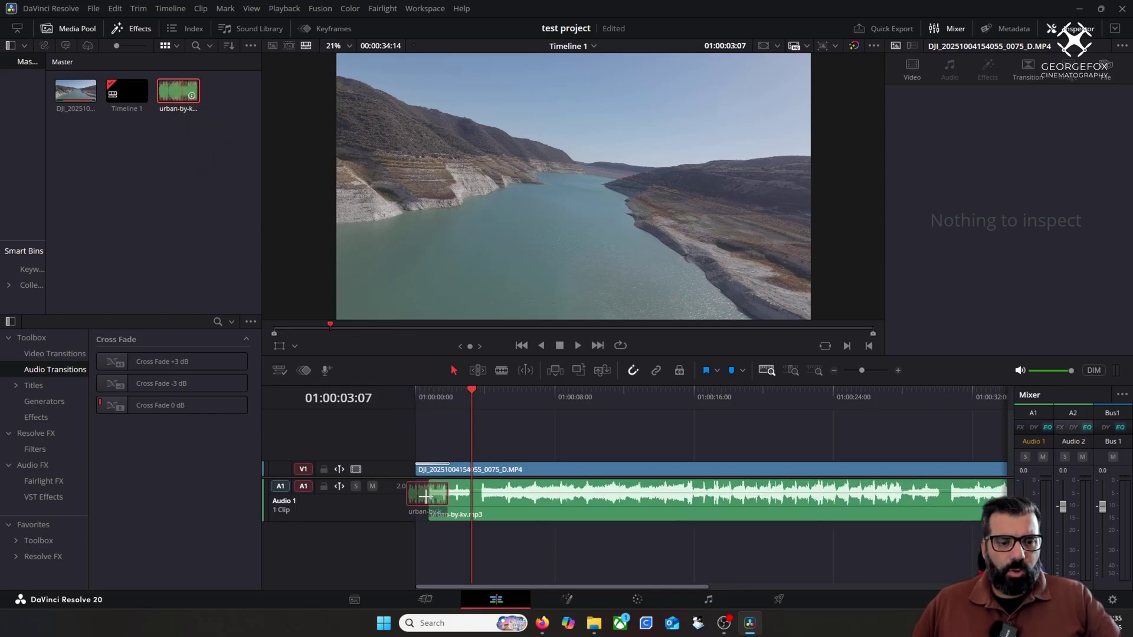
pyautogui.moveTo(420, 499); pyautogui.dragTo(419, 499)
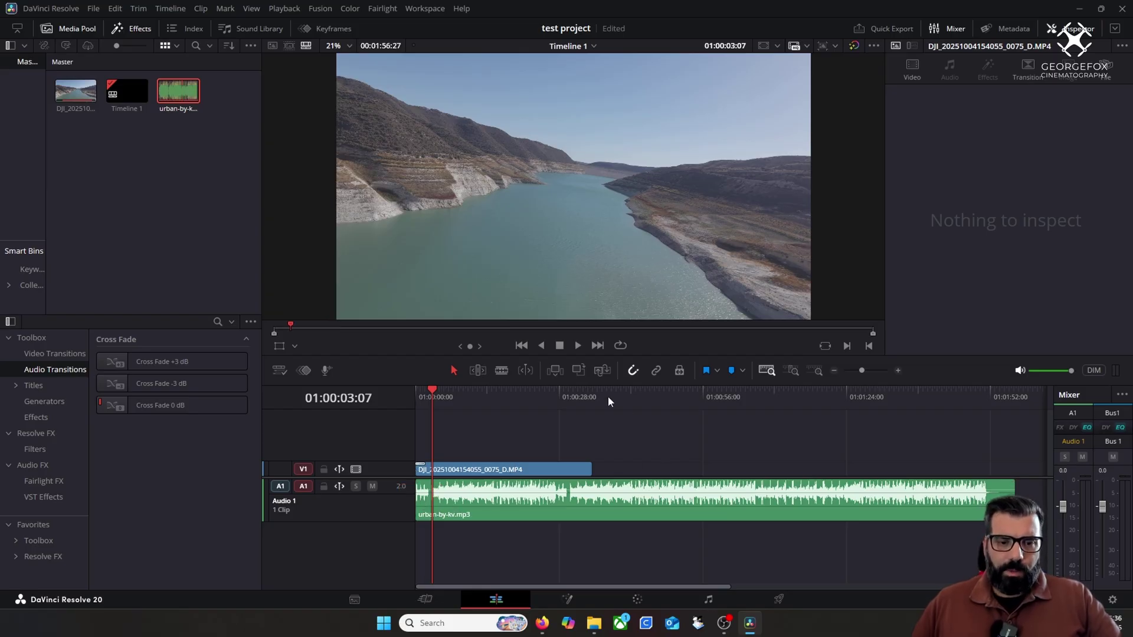
# Step: Check where the drone video and the music clip each end, then return near the start
pyautogui.click(587, 394)
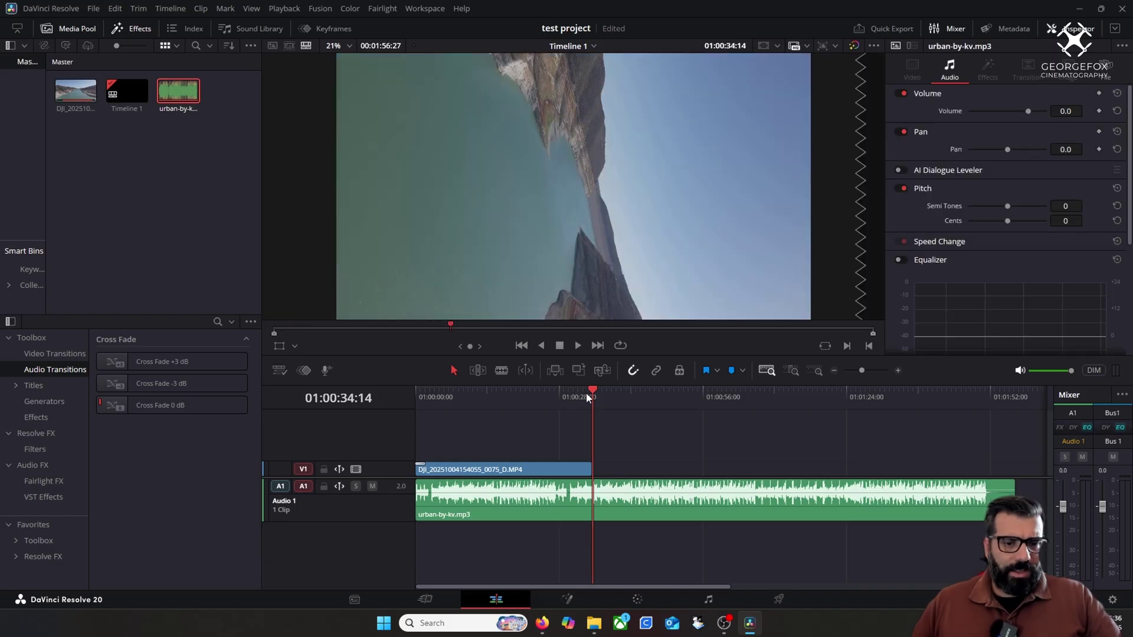
pyautogui.click(988, 393)
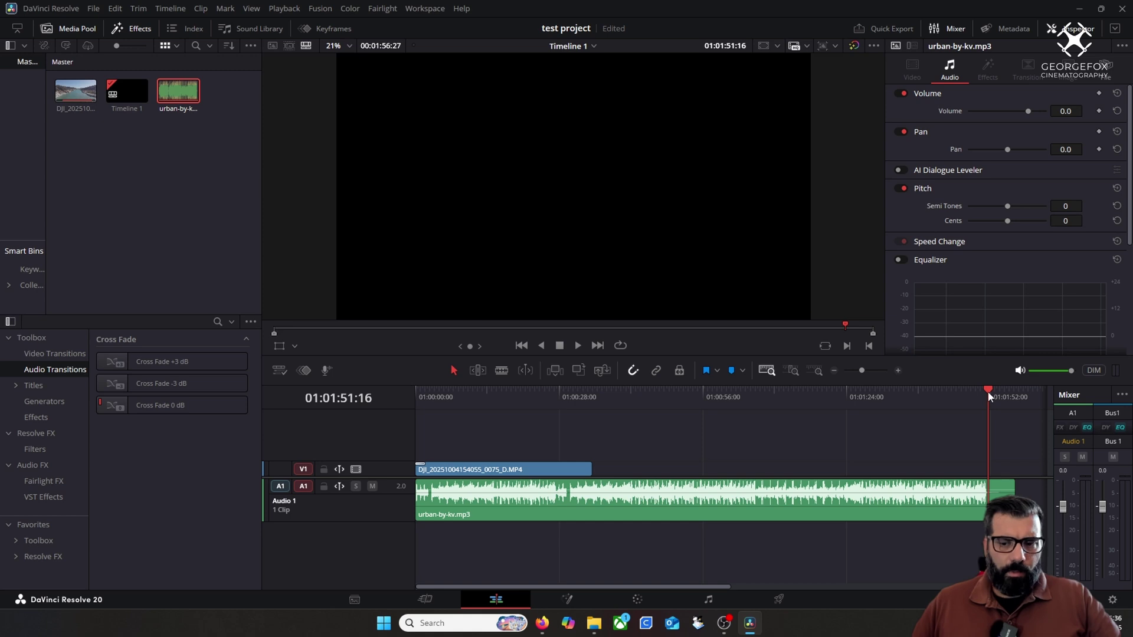
pyautogui.click(427, 394)
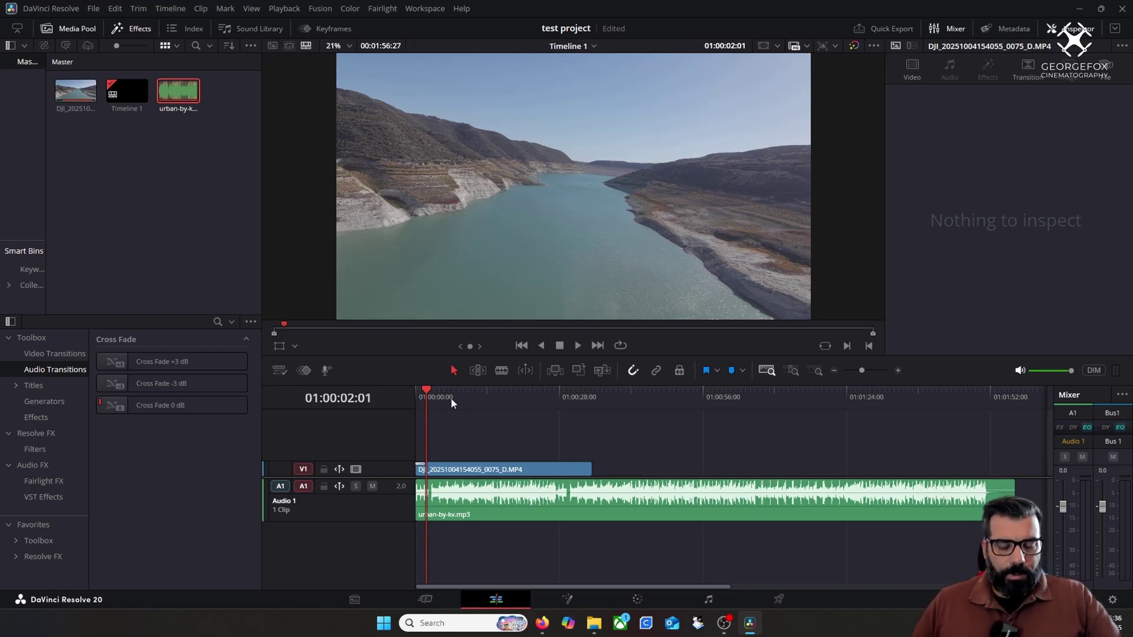
# Step: Zoom into the timeline start and play the drone clip with music to 01:00:07:00
pyautogui.click(899, 371)
pyautogui.click(900, 371)
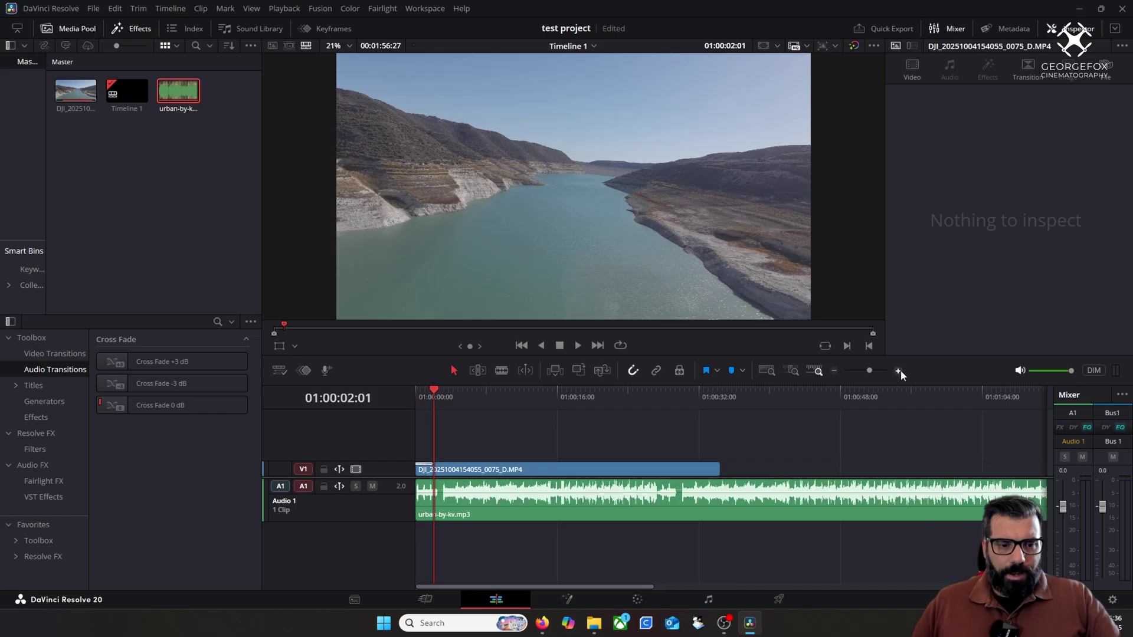
pyautogui.click(900, 370)
pyautogui.moveTo(510, 395); pyautogui.dragTo(518, 394)
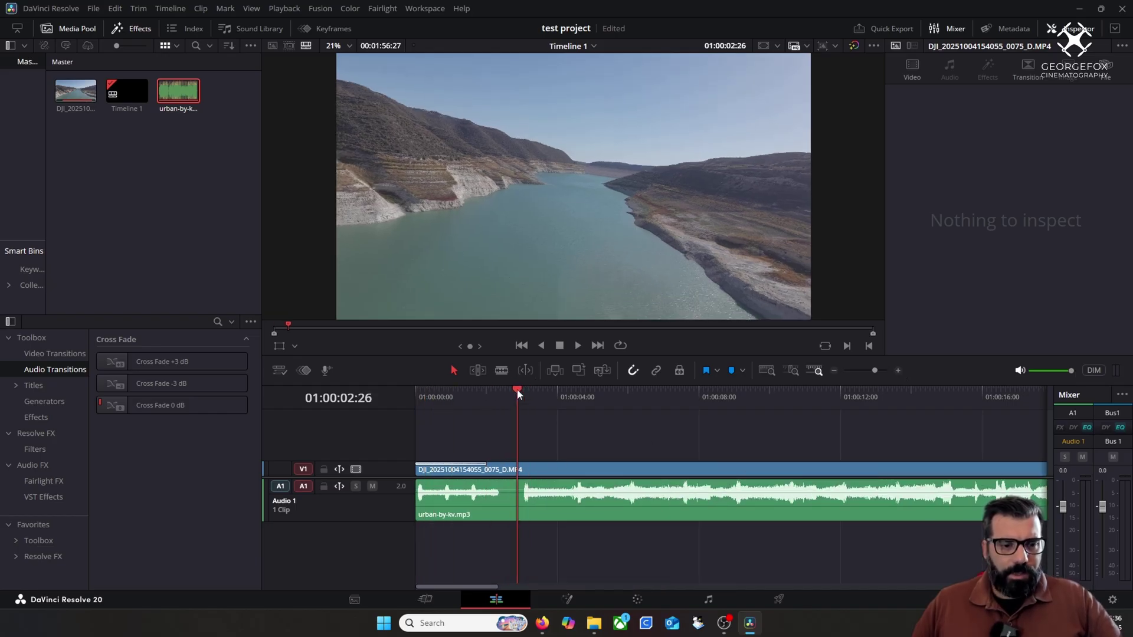
pyautogui.press('space')
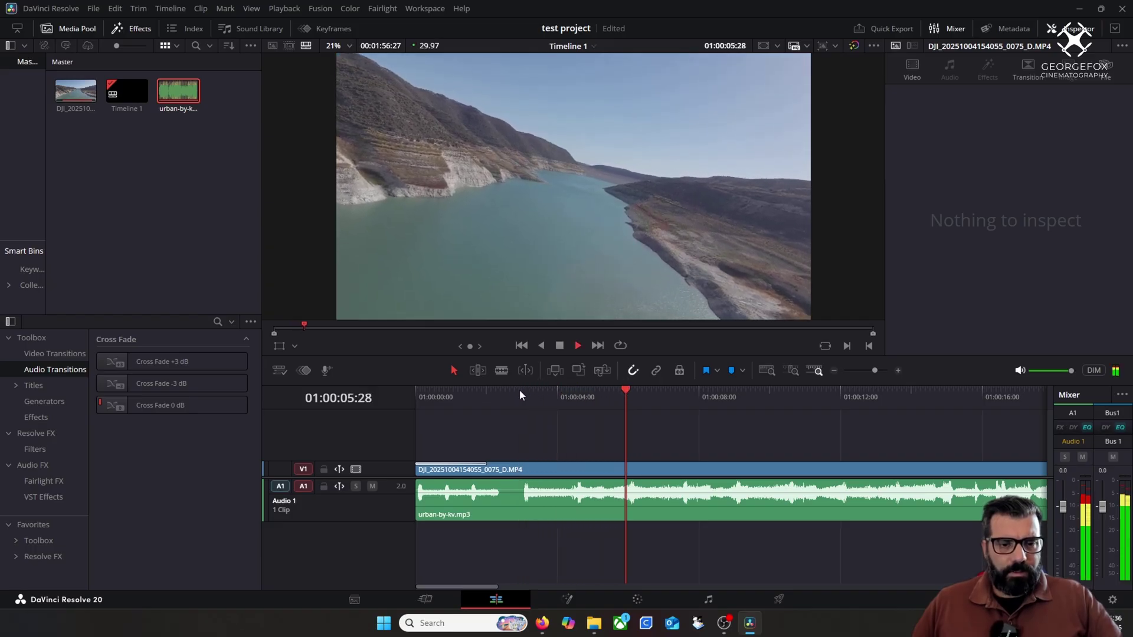
pyautogui.press('space')
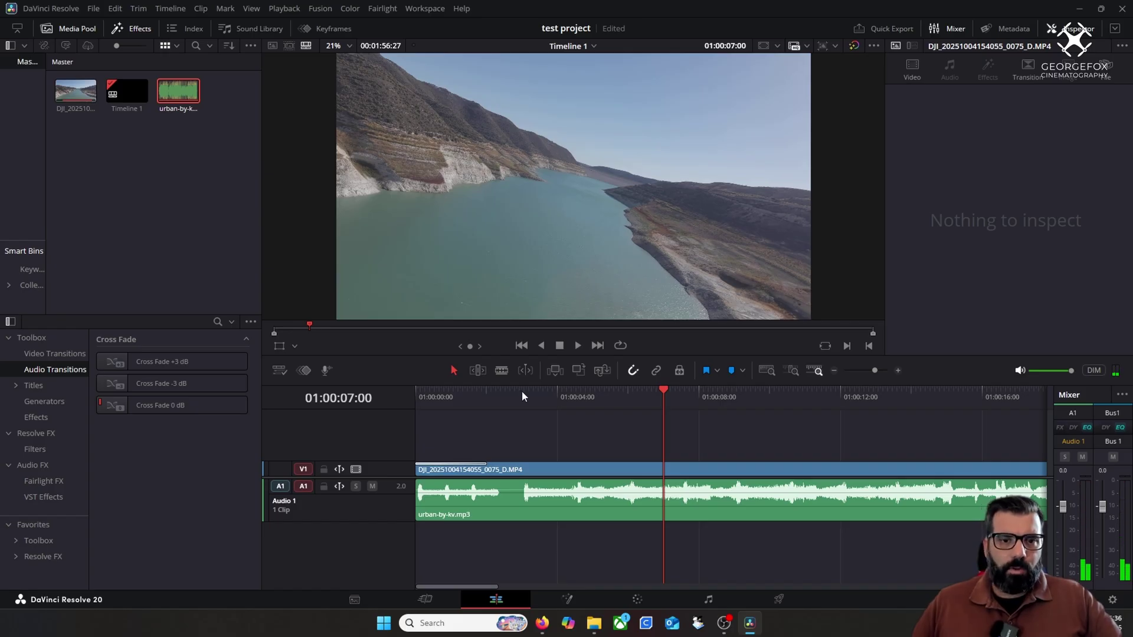
# Step: Zoom out one step and audition later stretches of the music around 01:00:17 and 01:00:29
pyautogui.click(834, 370)
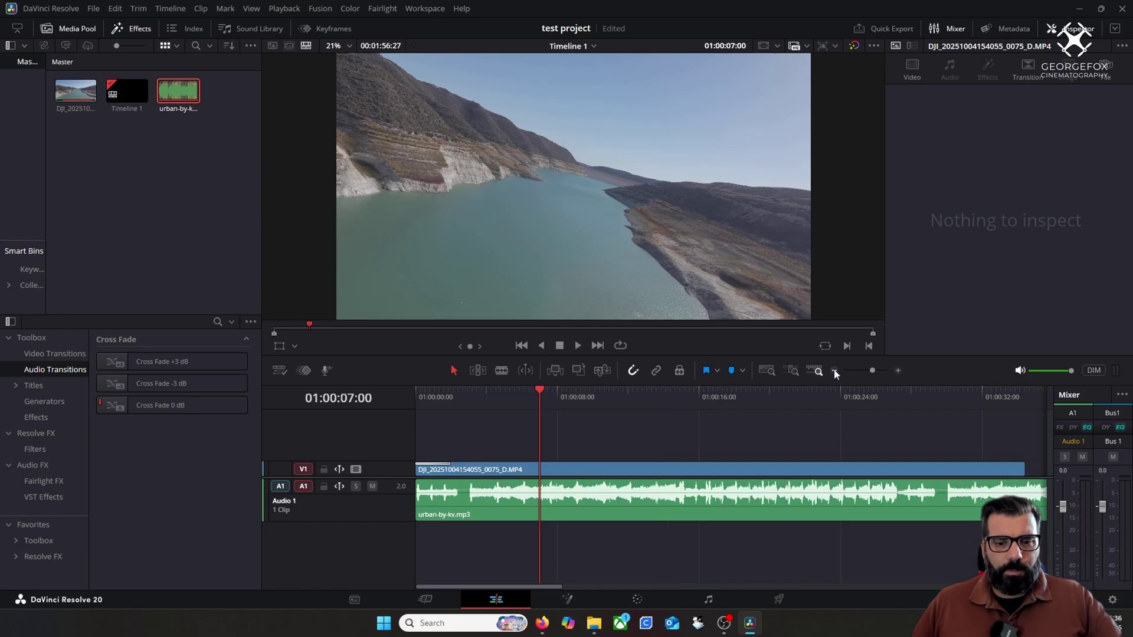
pyautogui.click(662, 392)
pyautogui.press('space')
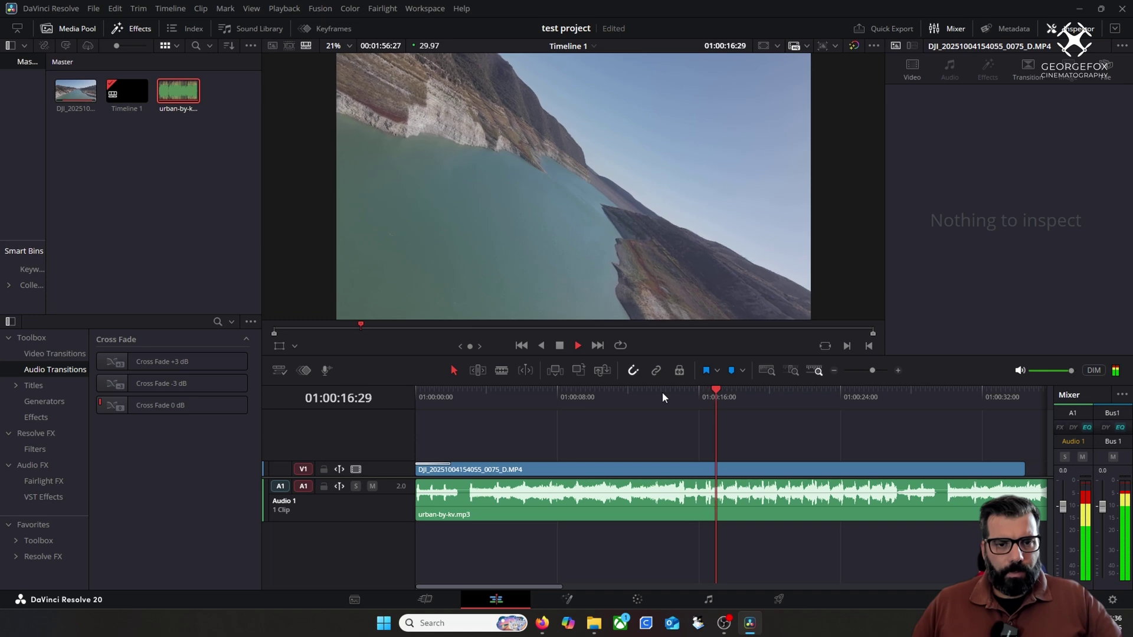
pyautogui.press('space')
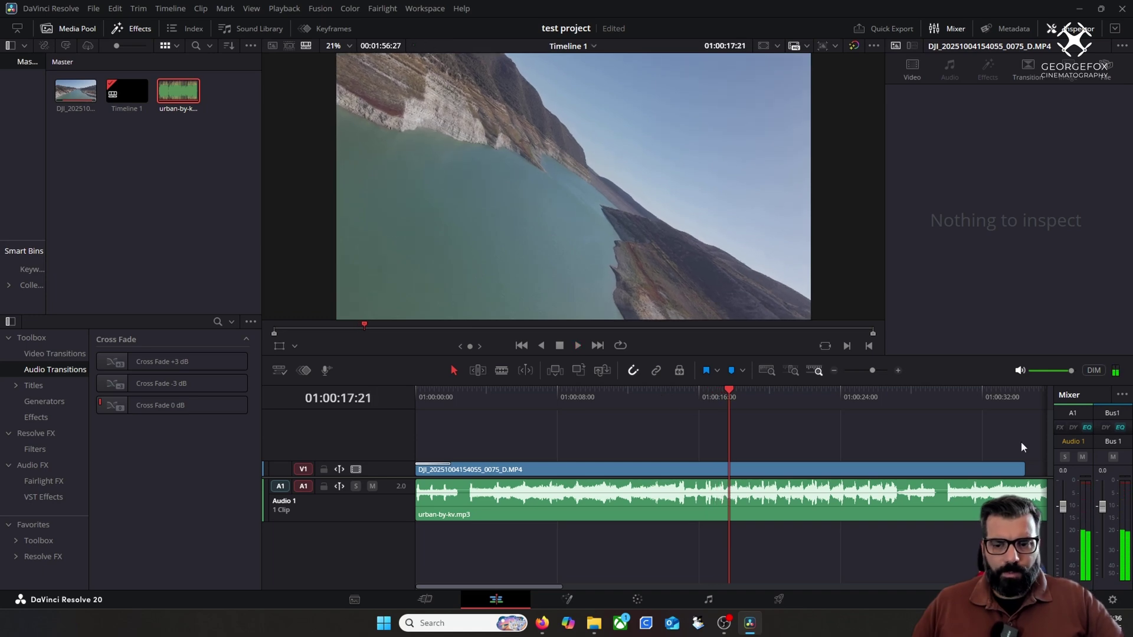
pyautogui.moveTo(554, 586); pyautogui.dragTo(656, 587)
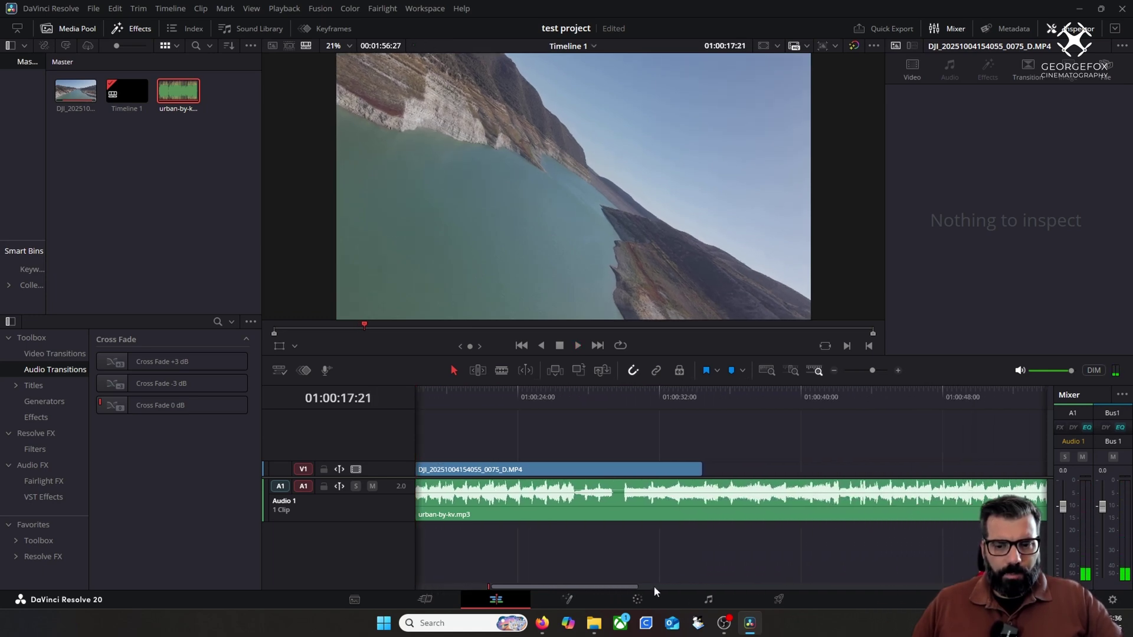
pyautogui.click(496, 395)
pyautogui.press('space')
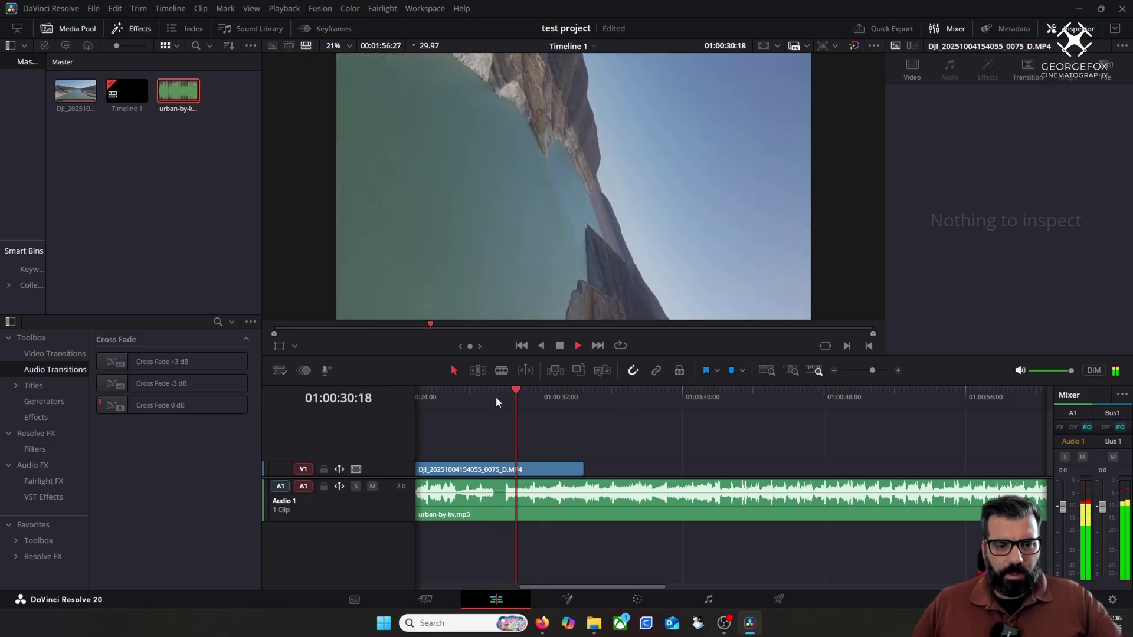
pyautogui.click(764, 394)
pyautogui.moveTo(612, 587); pyautogui.dragTo(447, 582)
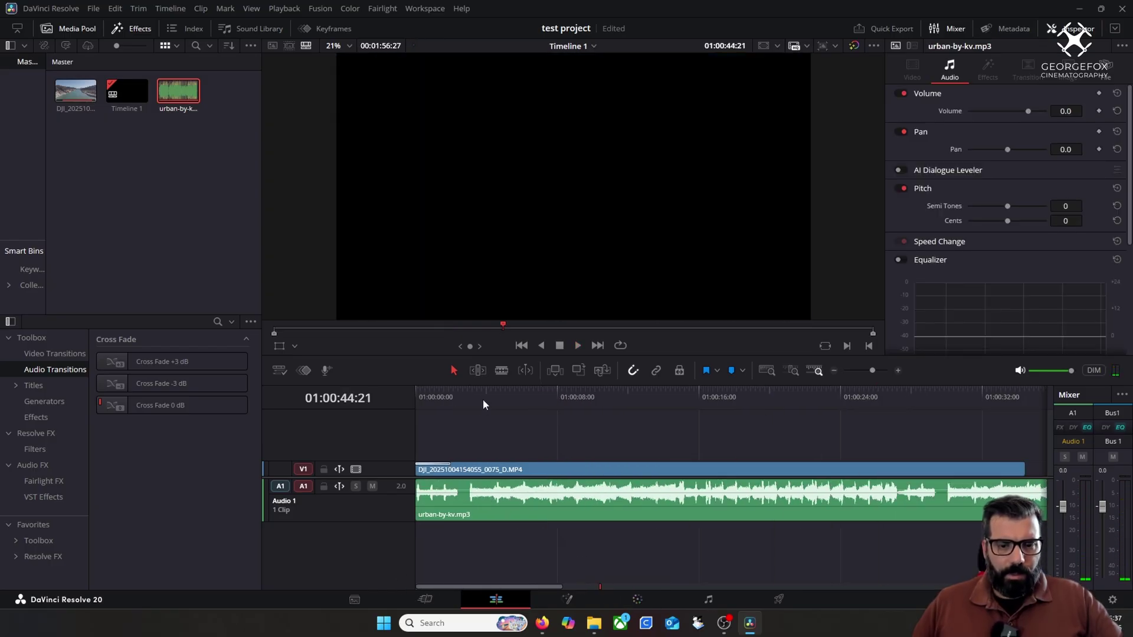
# Step: Find where the music kicks in near 01:00:02:29 and preview from that point
pyautogui.click(465, 391)
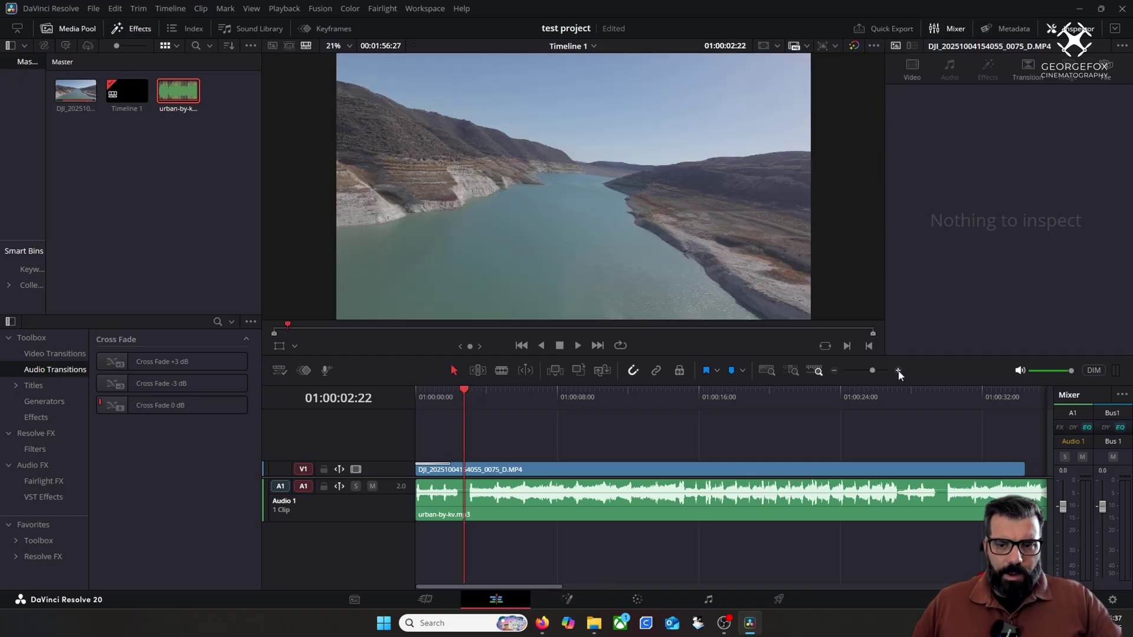
pyautogui.scroll(4, 881, 385)
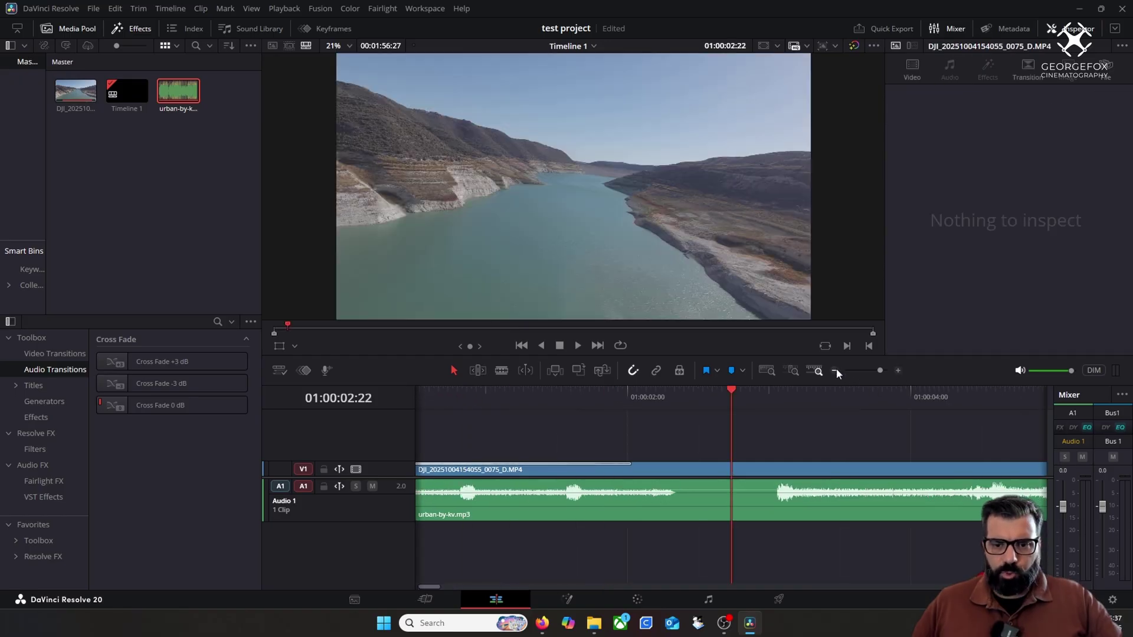
pyautogui.scroll(-2, 838, 369)
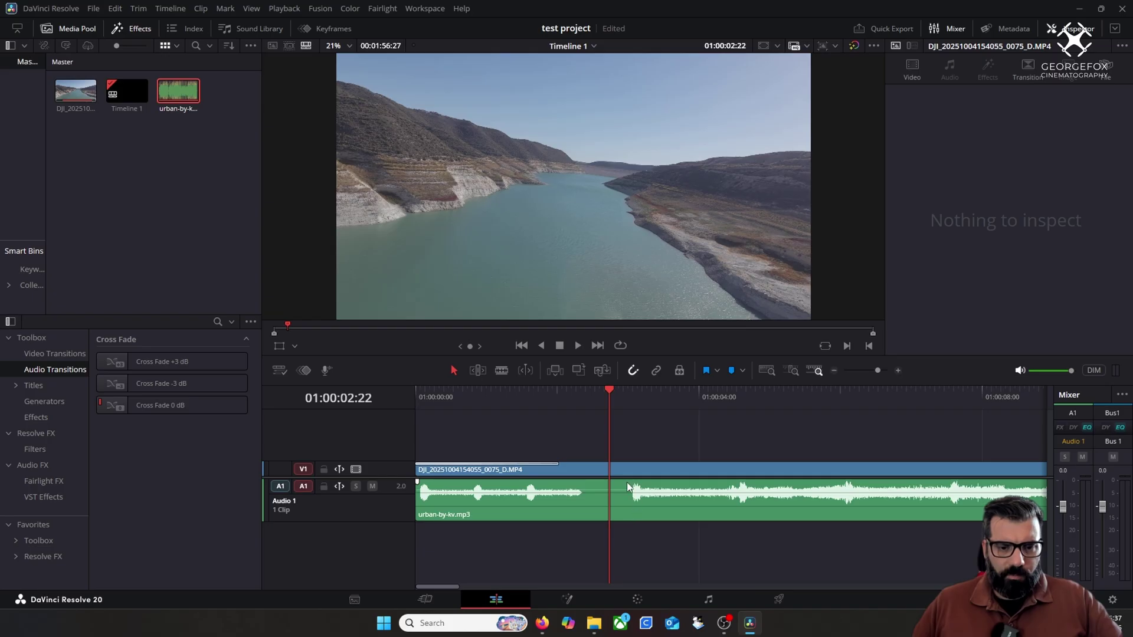
pyautogui.click(623, 391)
pyautogui.click(627, 393)
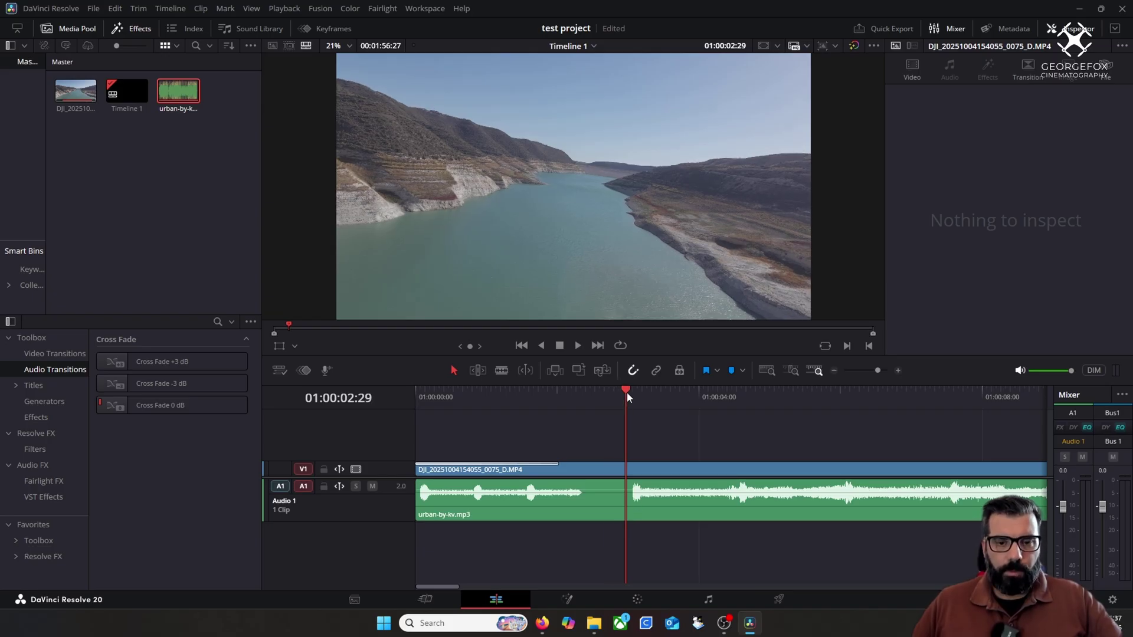
pyautogui.press('space')
pyautogui.click(627, 392)
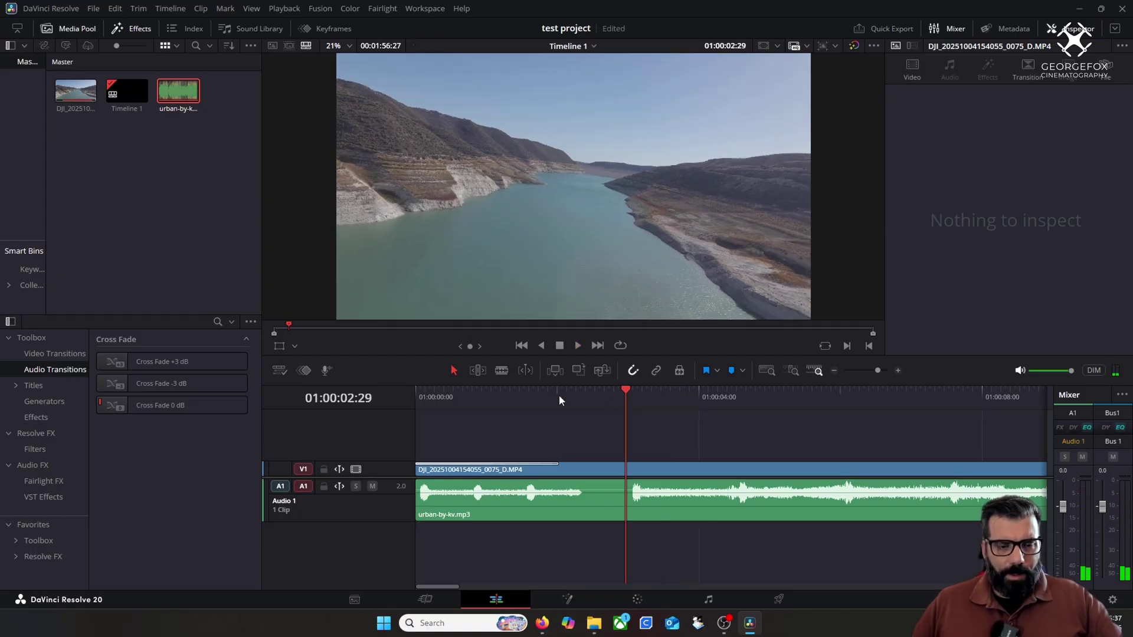
# Step: Show the Video Transitions list and play the timeline from the start
pyautogui.click(415, 397)
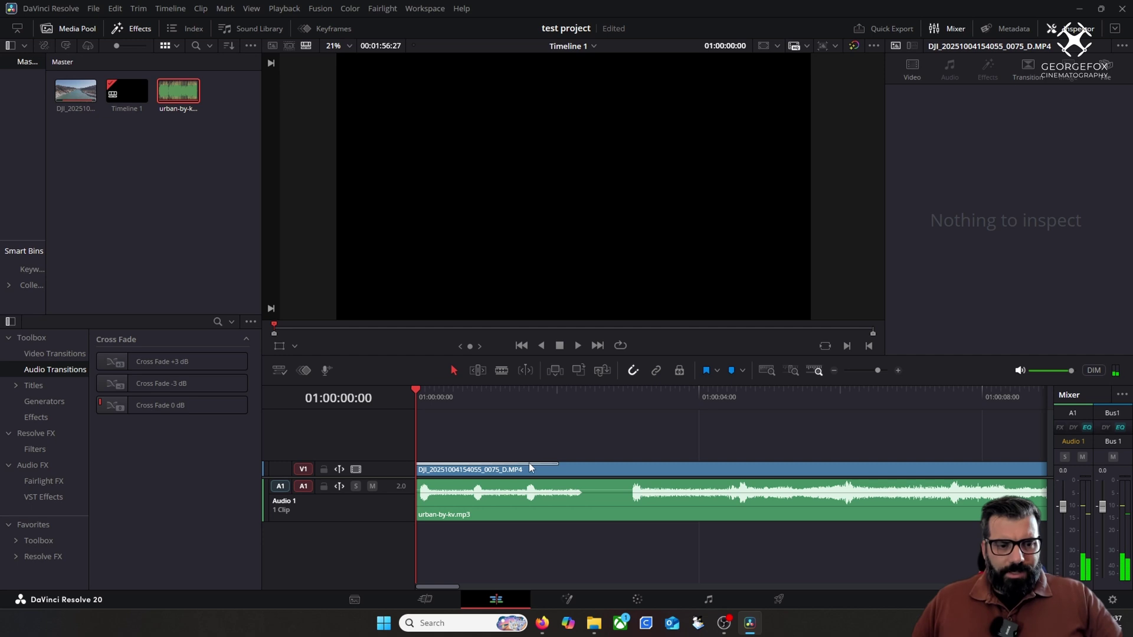
pyautogui.click(55, 353)
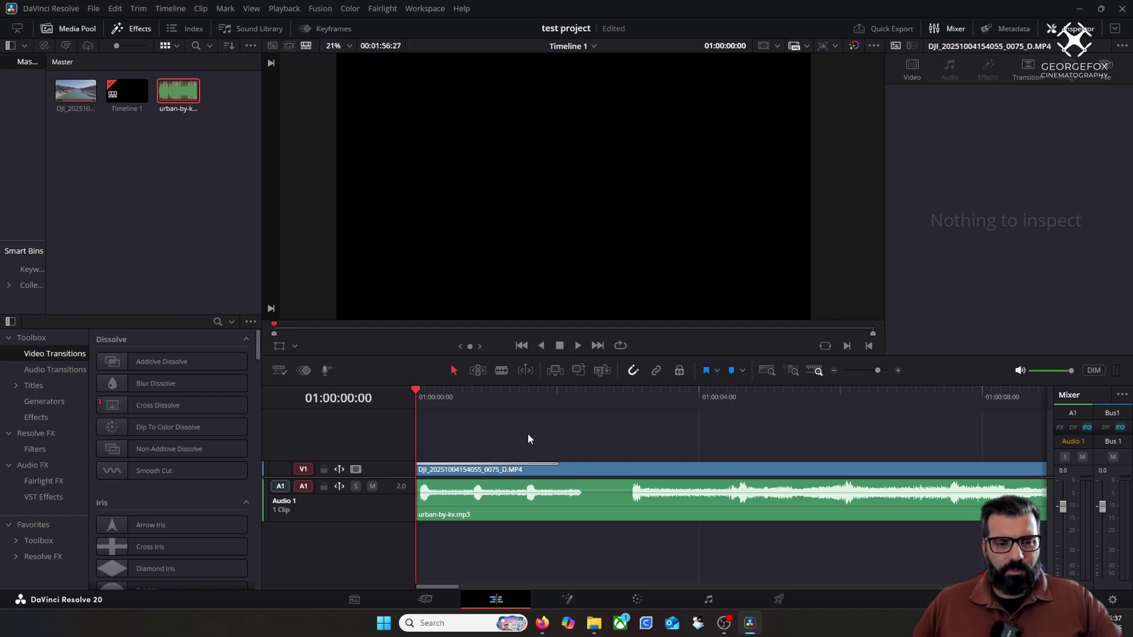
pyautogui.press('space')
pyautogui.press('space')
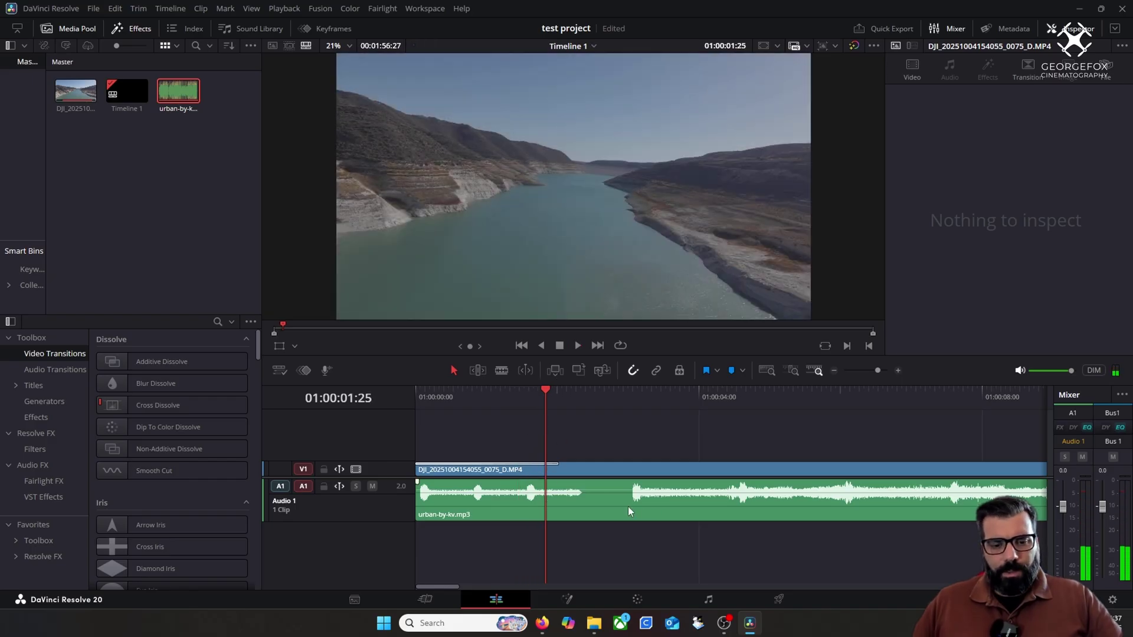
# Step: Split the music where the beat kicks in and delete the quiet intro piece
pyautogui.press('b')
pyautogui.click(630, 507)
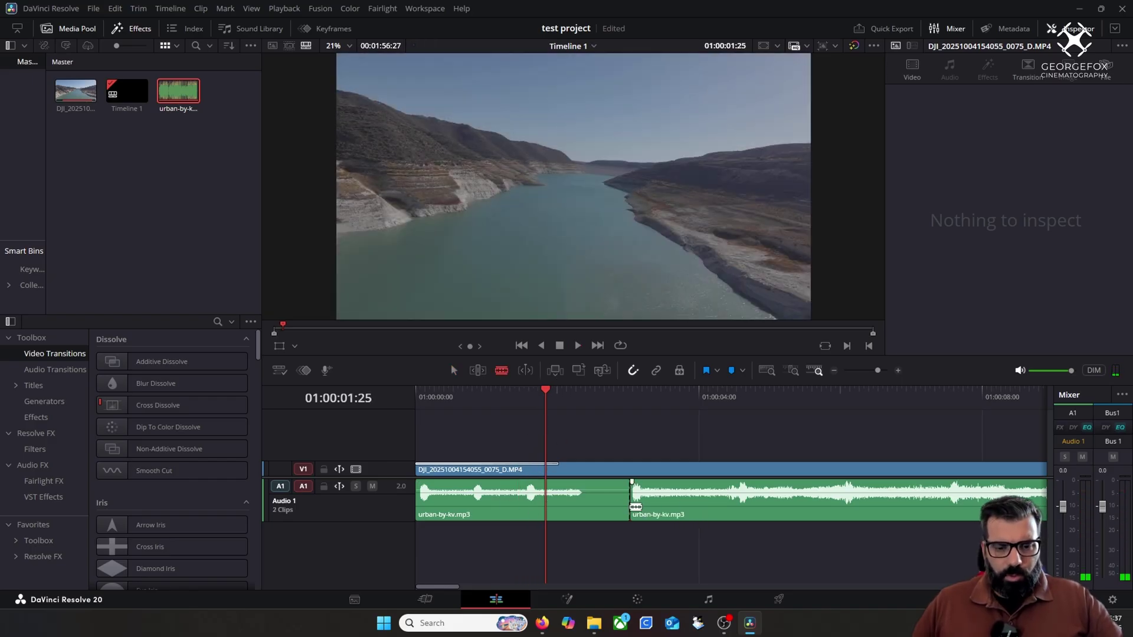
pyautogui.press('a')
pyautogui.click(477, 502)
pyautogui.press('Delete')
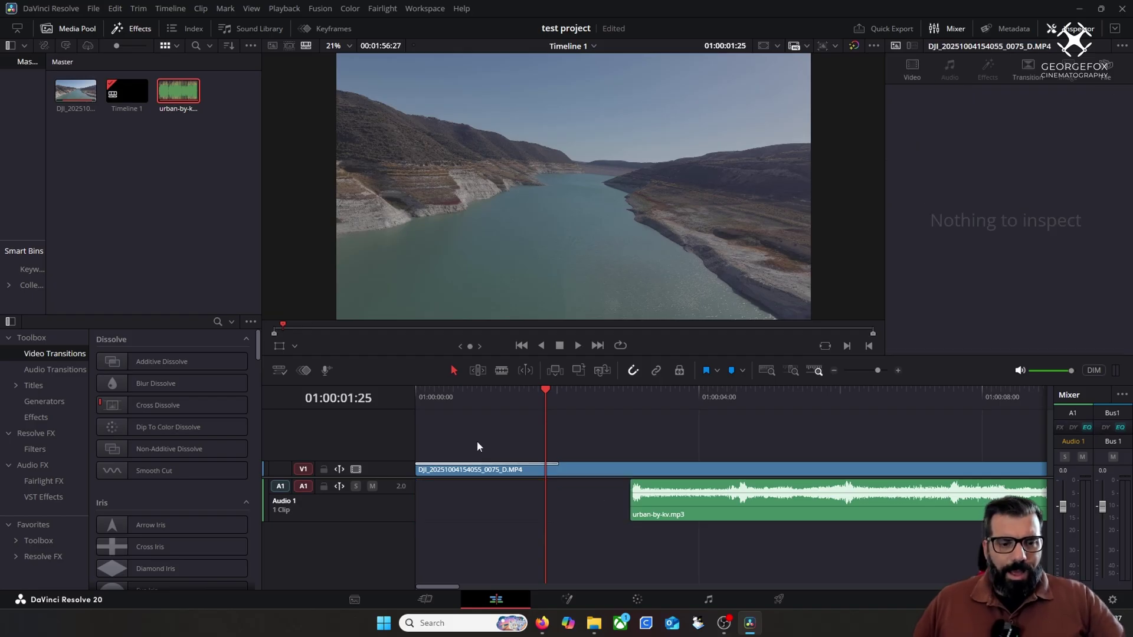
# Step: Slide the remaining music back to 01:00:00:00, checking its sync with playback
pyautogui.press('Home')
pyautogui.moveTo(696, 511); pyautogui.dragTo(581, 514)
pyautogui.press('space')
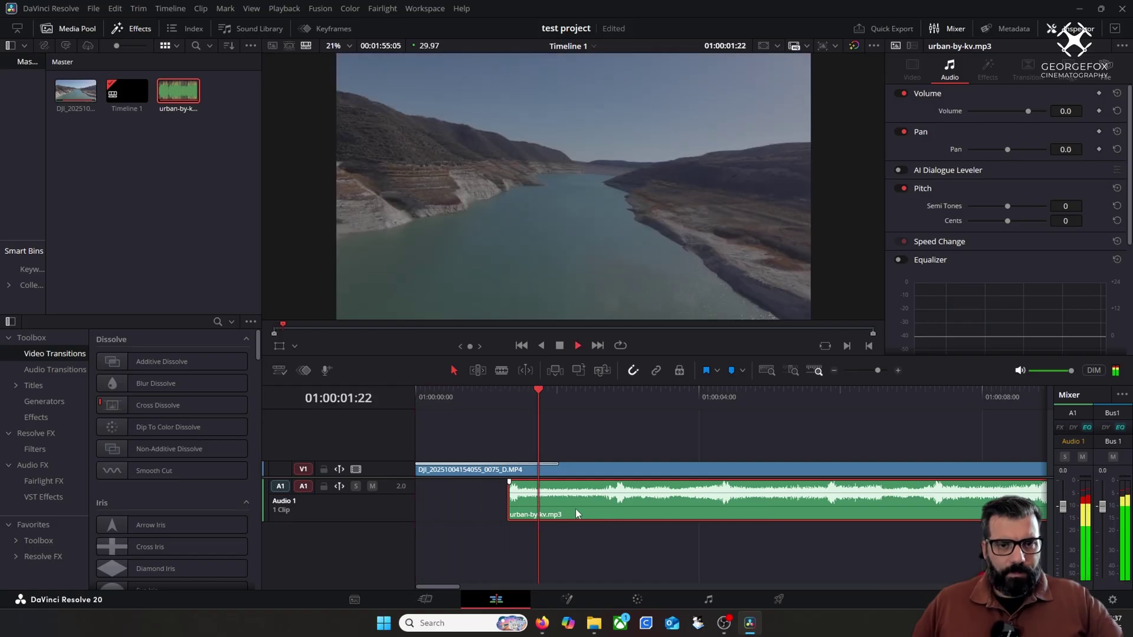
pyautogui.click(476, 397)
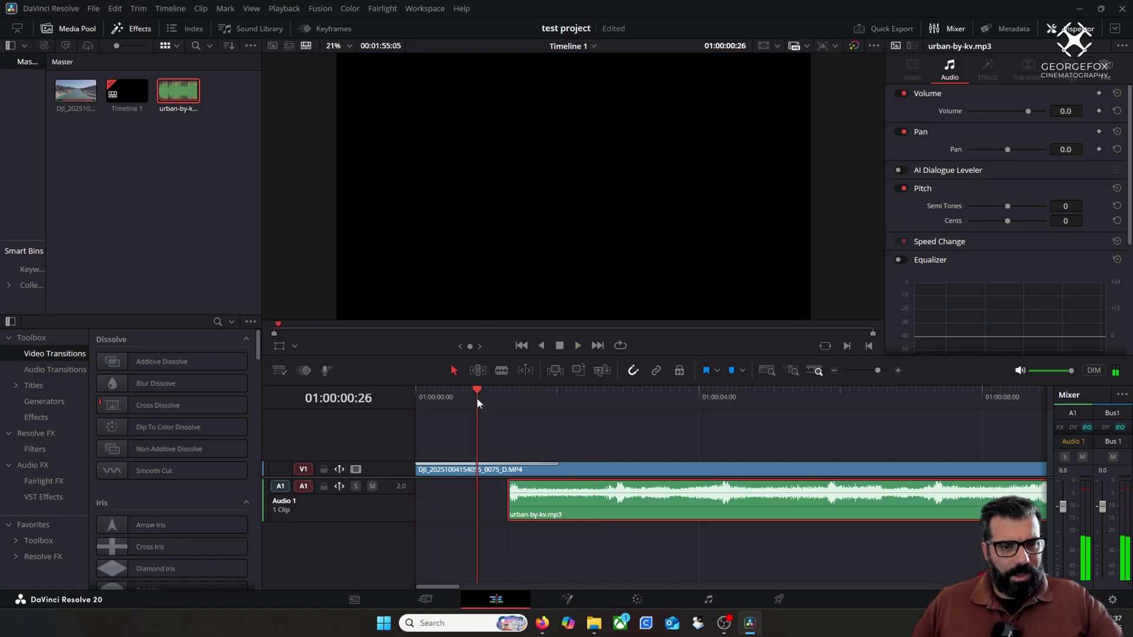
pyautogui.click(455, 396)
pyautogui.moveTo(447, 395); pyautogui.dragTo(412, 394)
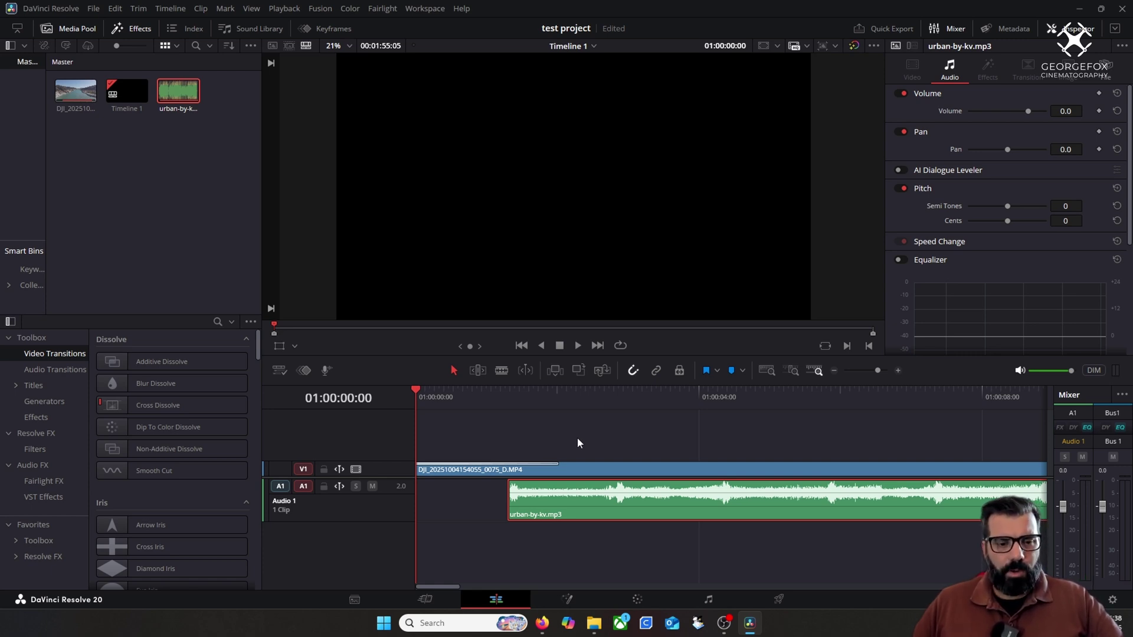
pyautogui.press('space')
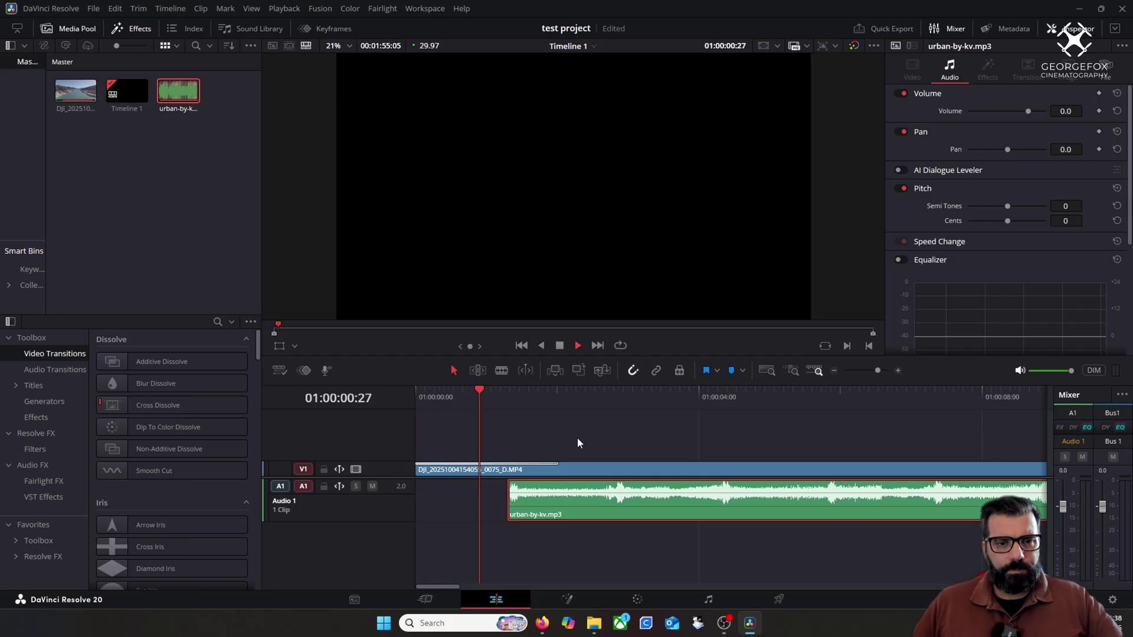
pyautogui.press('space')
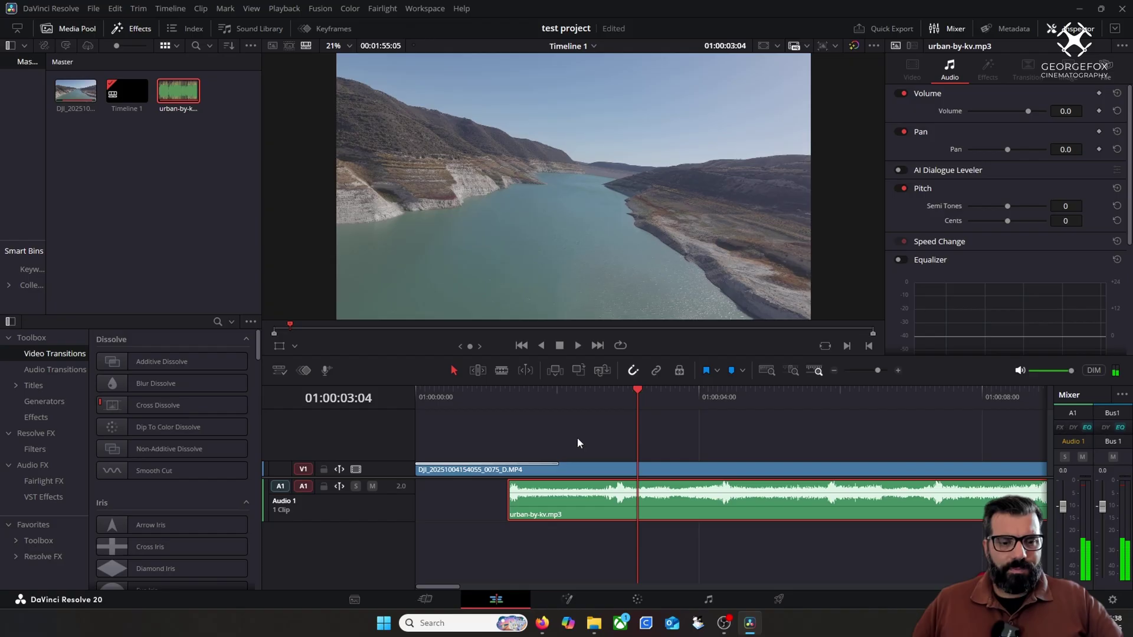
pyautogui.moveTo(564, 501); pyautogui.dragTo(472, 500)
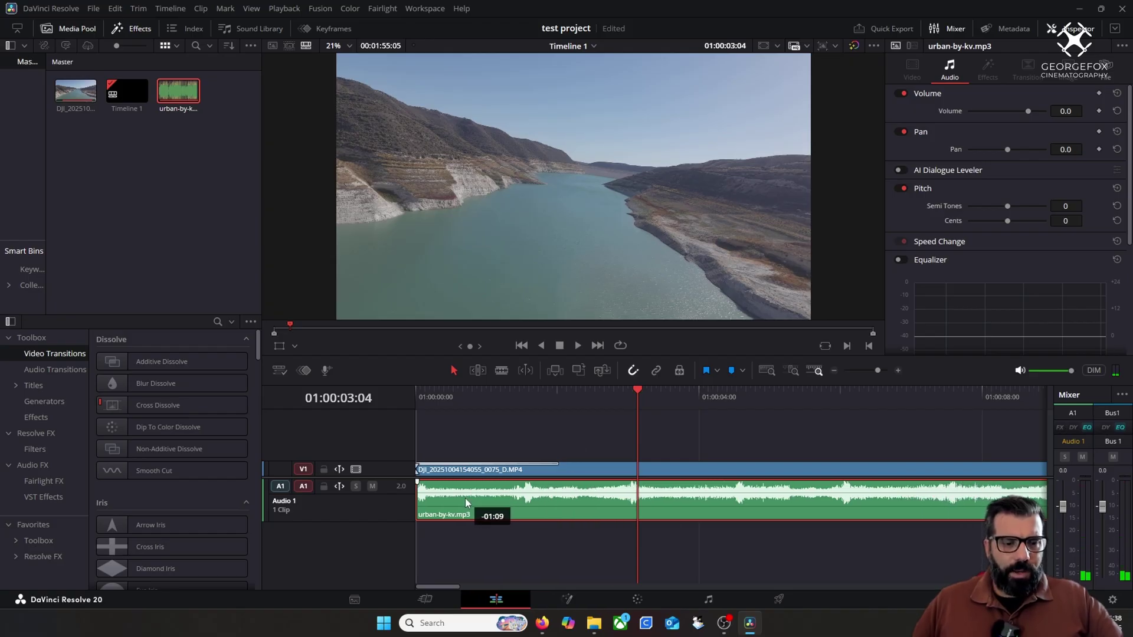
# Step: Switch the Effects Toolbox to Audio Transitions to reveal the Cross Fade options
pyautogui.click(59, 370)
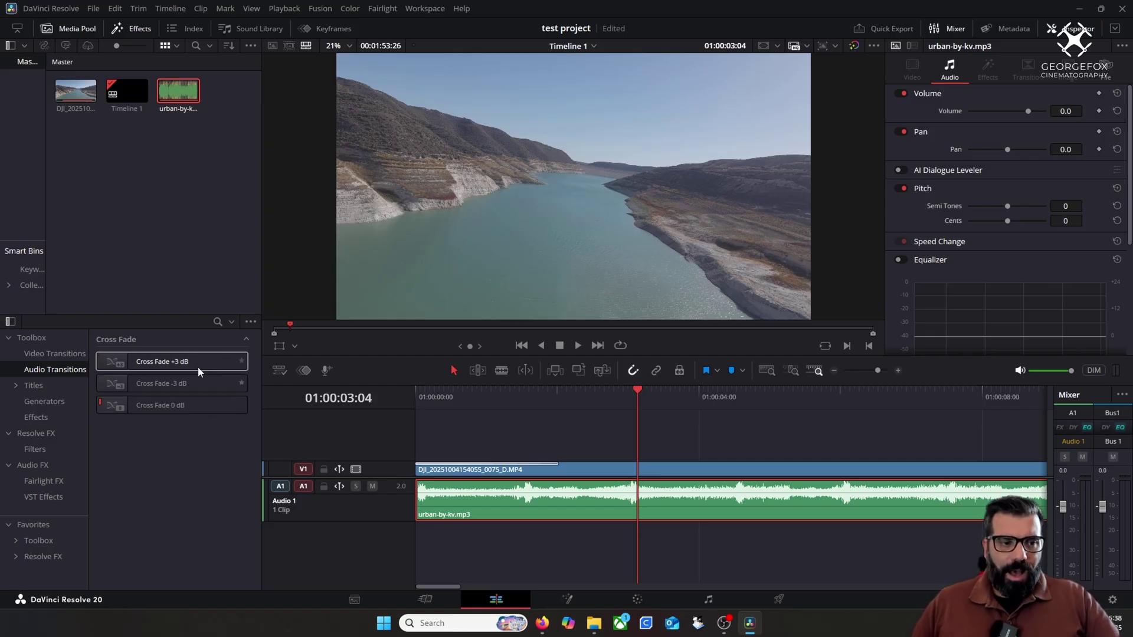
# Step: Add a Cross Fade +3 dB at the start of the A1 music and lengthen it to 2 seconds
pyautogui.moveTo(450, 395); pyautogui.dragTo(416, 393)
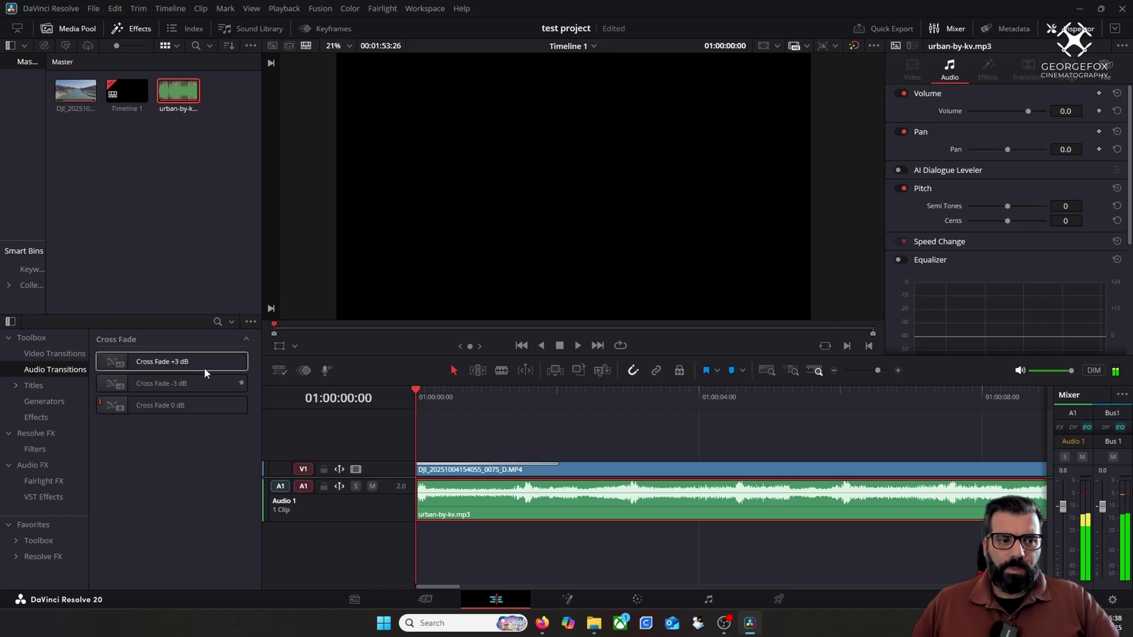
pyautogui.moveTo(171, 362); pyautogui.dragTo(427, 500)
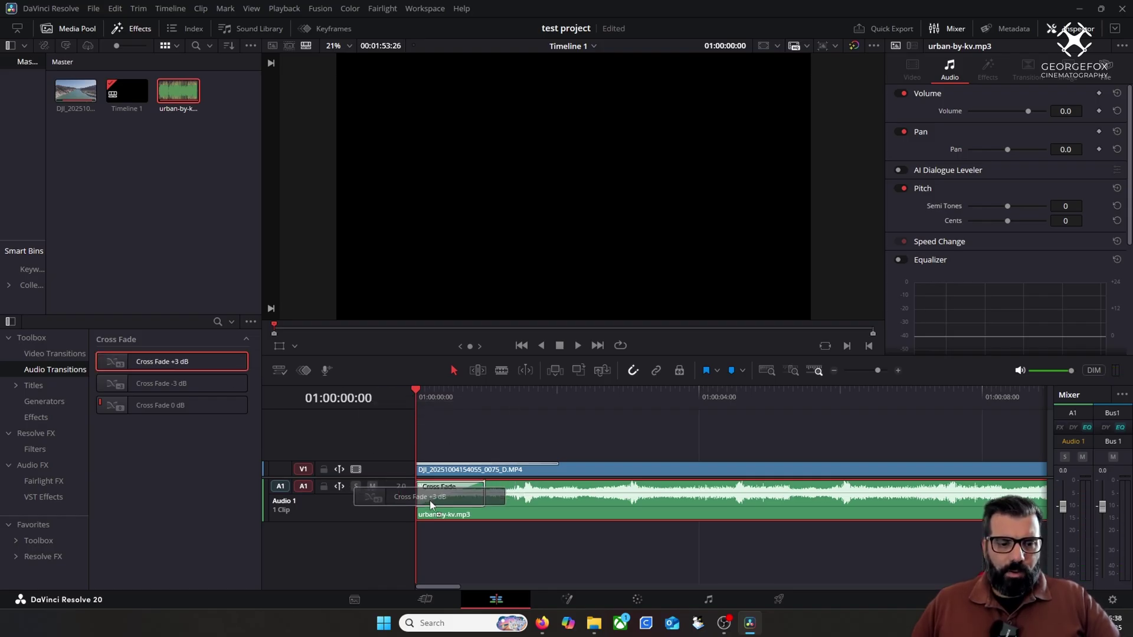
pyautogui.moveTo(427, 500); pyautogui.dragTo(430, 501)
pyautogui.click(529, 466)
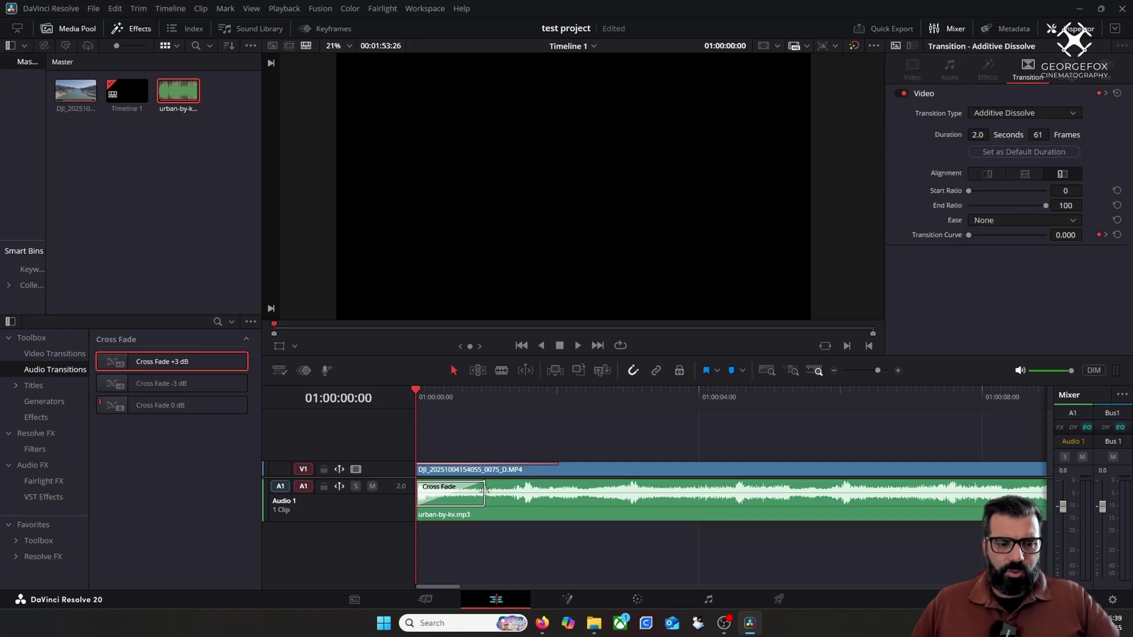
pyautogui.moveTo(484, 491); pyautogui.dragTo(555, 492)
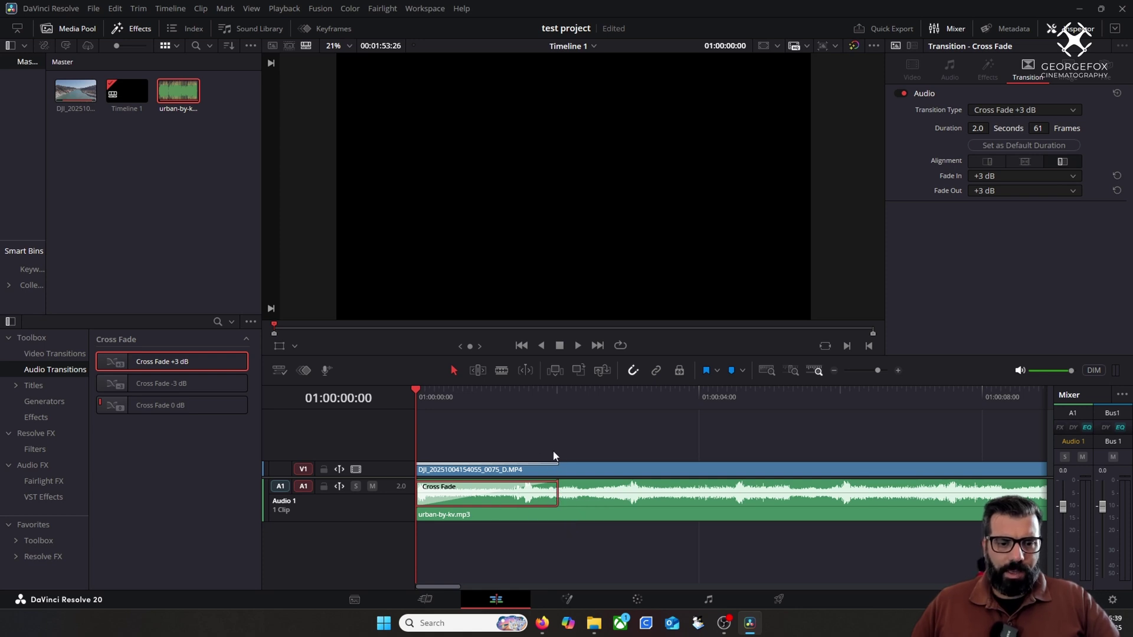
pyautogui.click(593, 452)
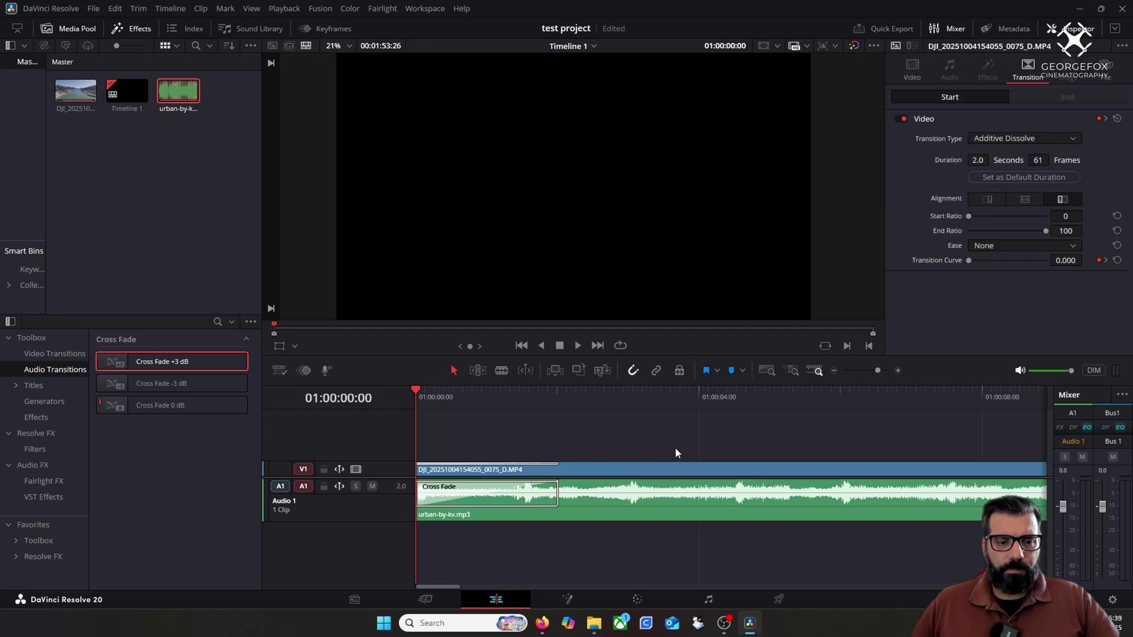
# Step: Play back the fade-in, zoom the timeline out, and move the playhead to 01:00:25:07
pyautogui.press('space')
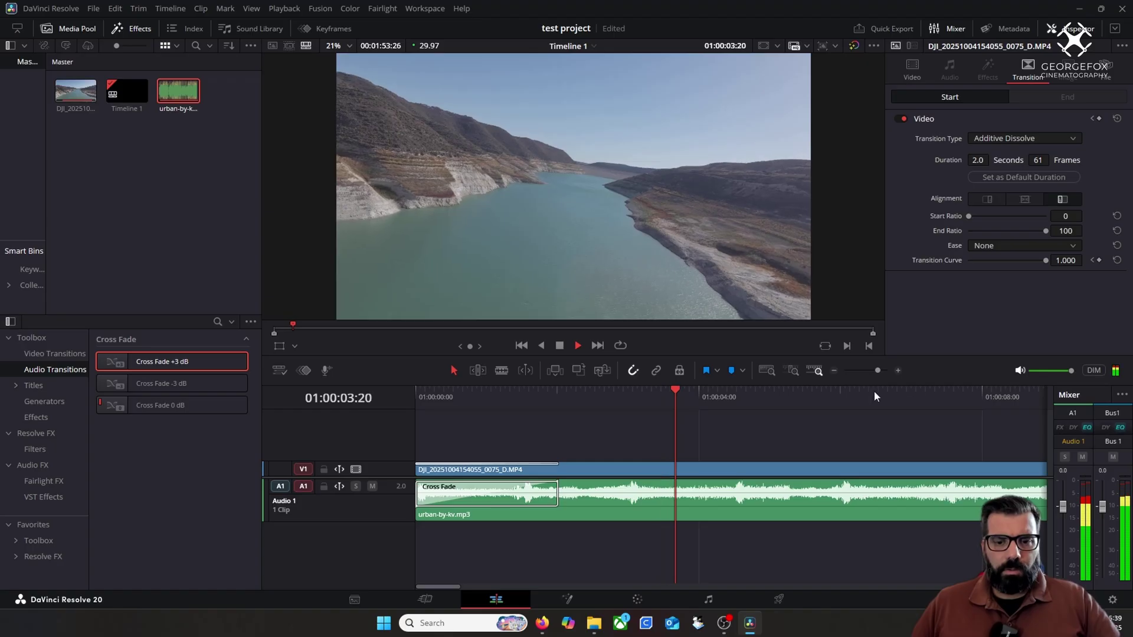
pyautogui.press('space')
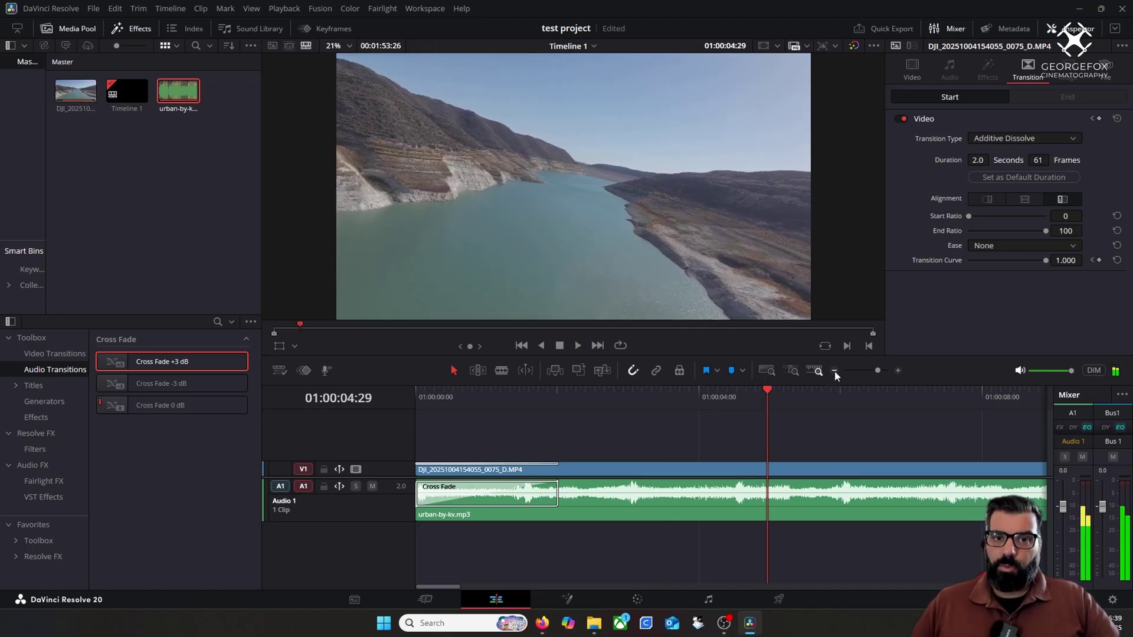
pyautogui.click(835, 372)
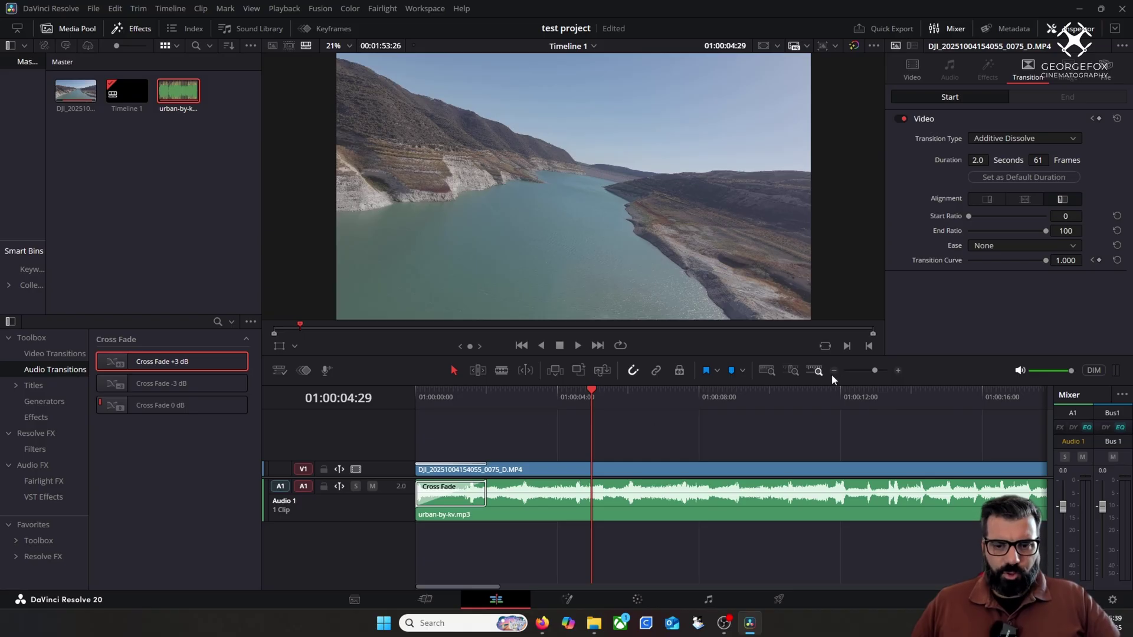
pyautogui.click(834, 371)
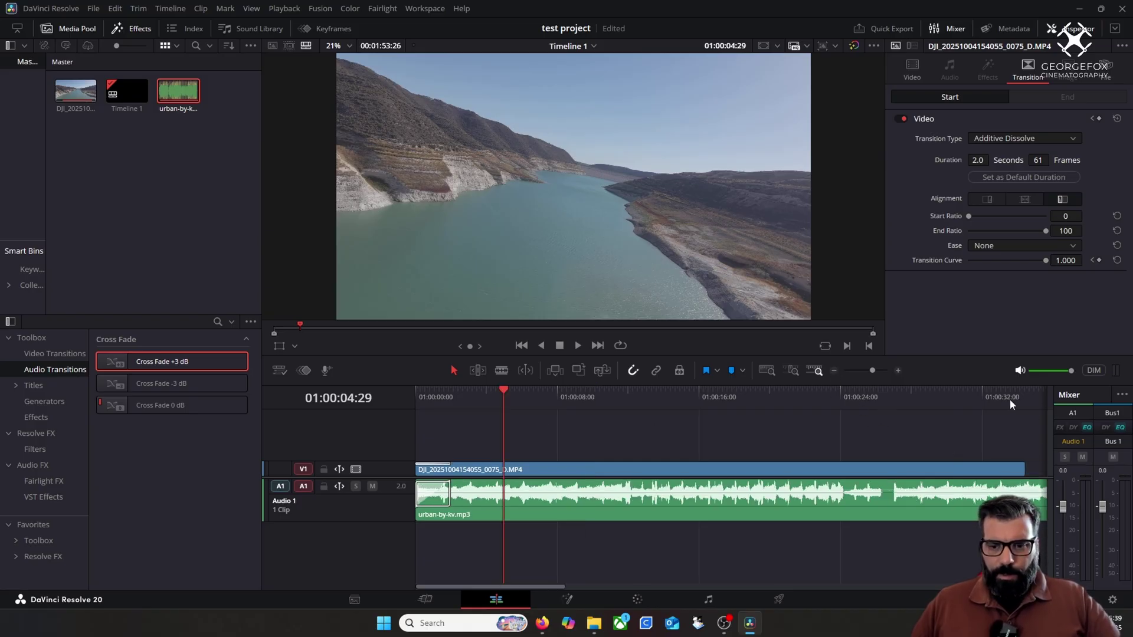
pyautogui.click(862, 397)
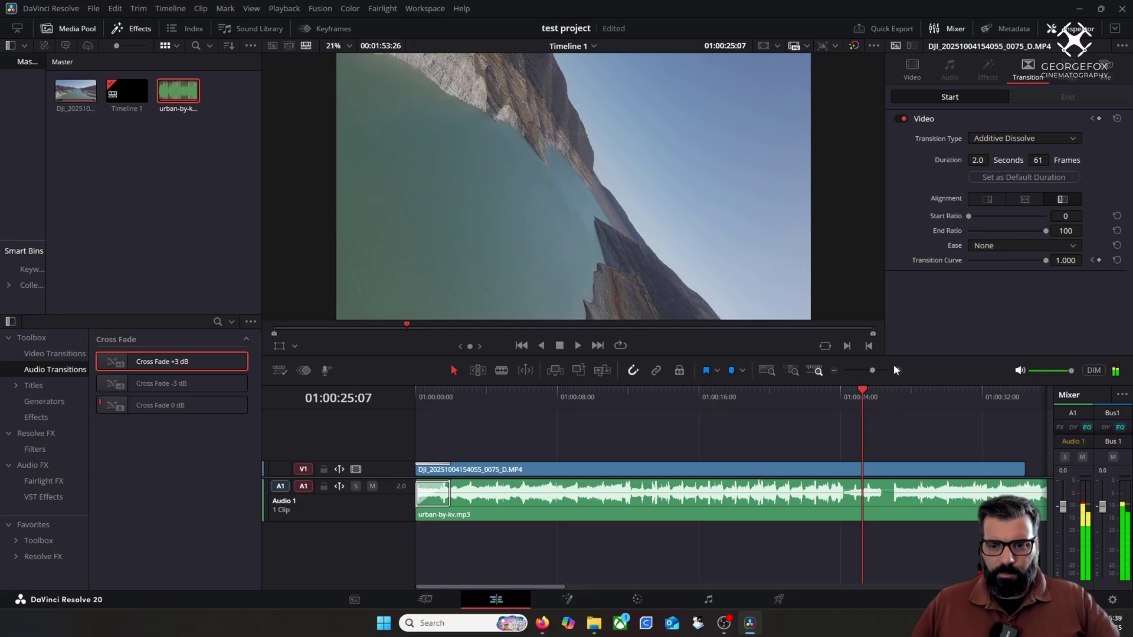
# Step: Zoom in around 01:00:24–01:00:28, audition the music, and park the playhead at 01:00:26:10
pyautogui.click(898, 370)
pyautogui.click(898, 371)
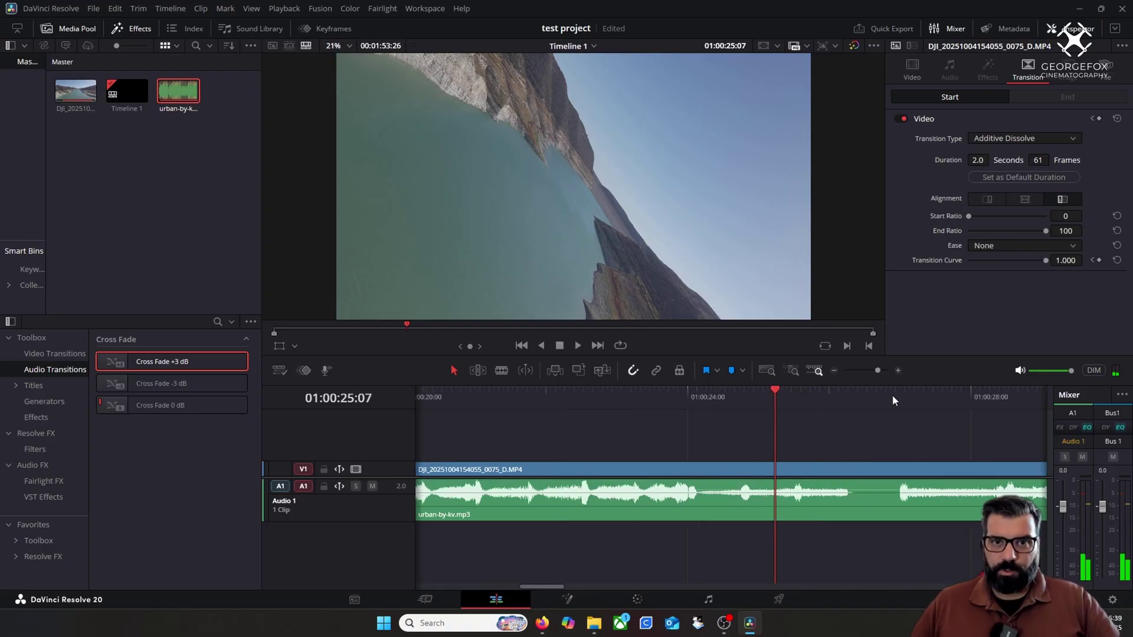
pyautogui.moveTo(533, 586); pyautogui.dragTo(542, 586)
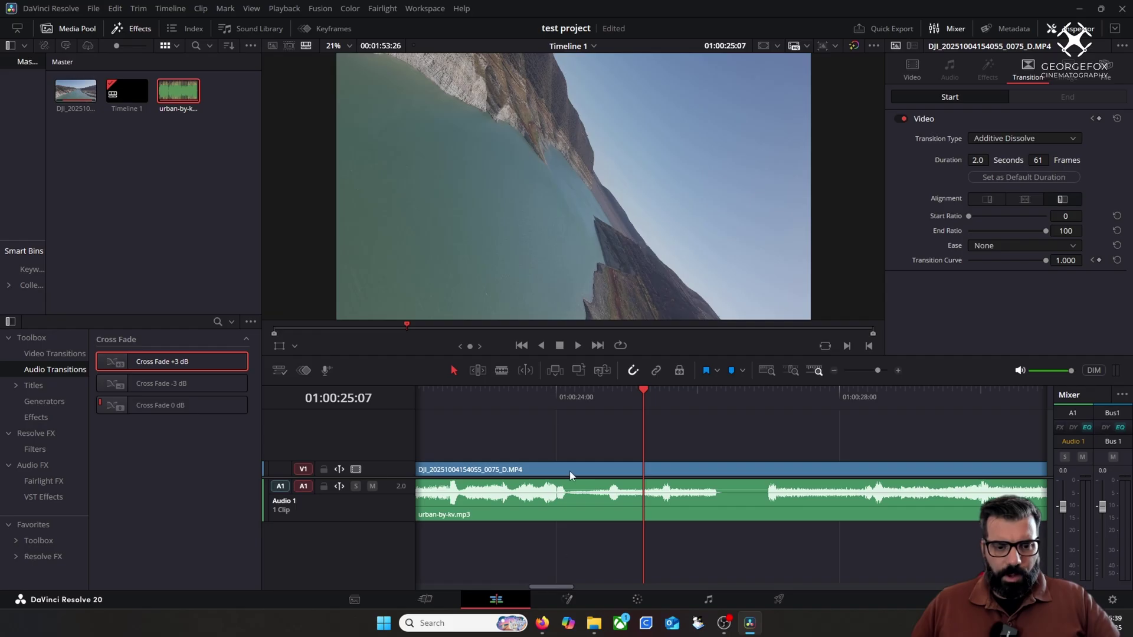
pyautogui.click(469, 392)
pyautogui.press('space')
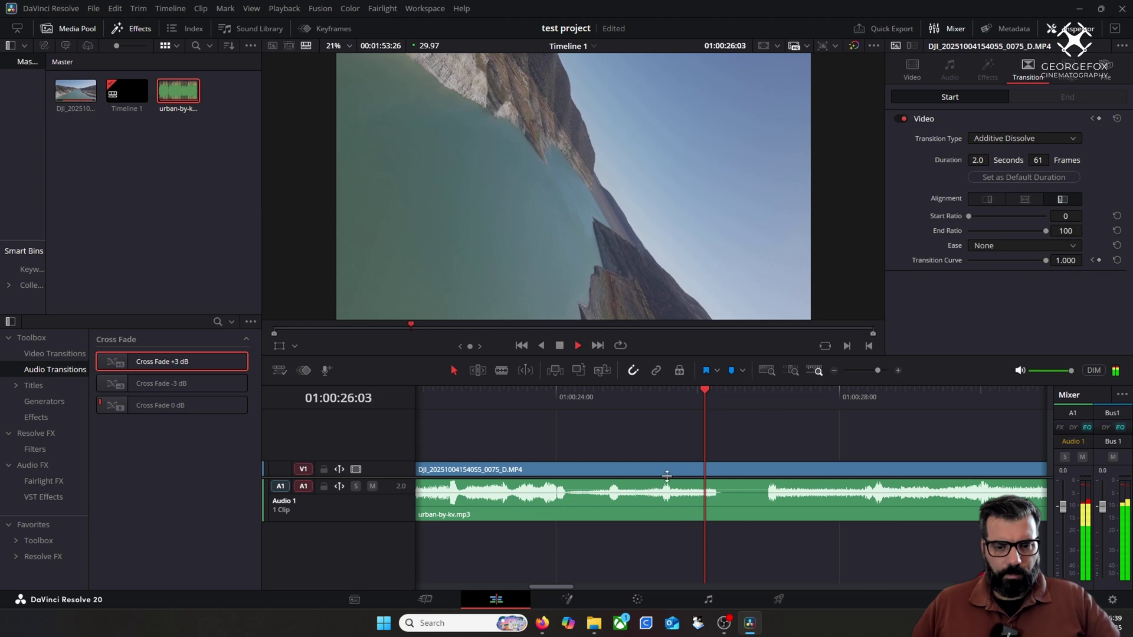
pyautogui.press('space')
pyautogui.click(722, 395)
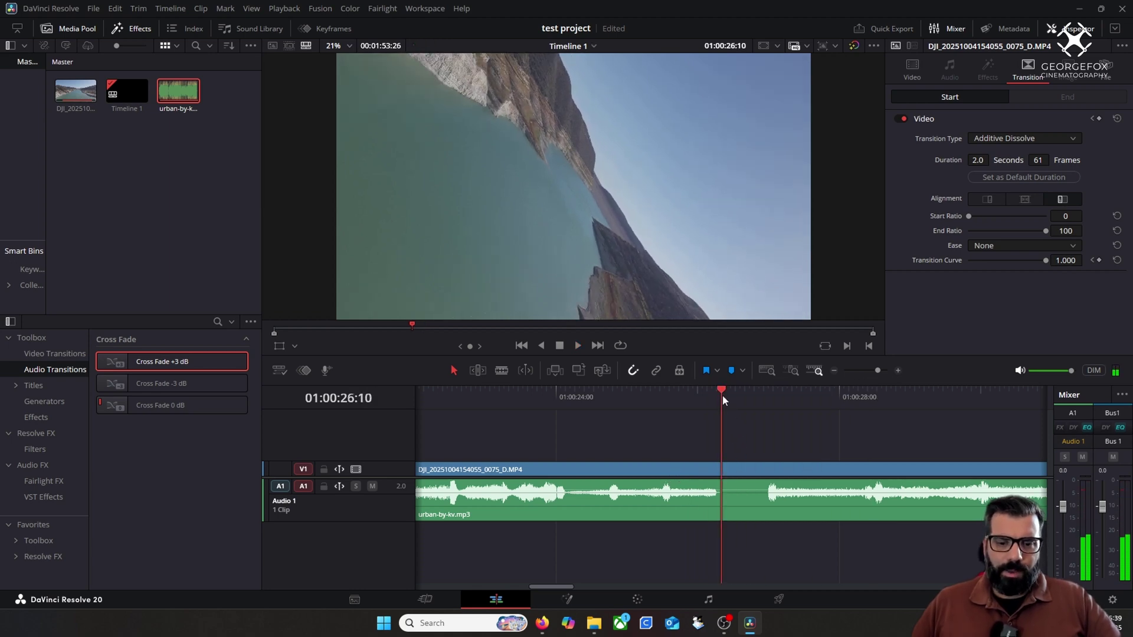
# Step: Cut the music at 01:00:26:10 and 01:00:27:00 and select the short middle piece
pyautogui.press('b')
pyautogui.click(724, 489)
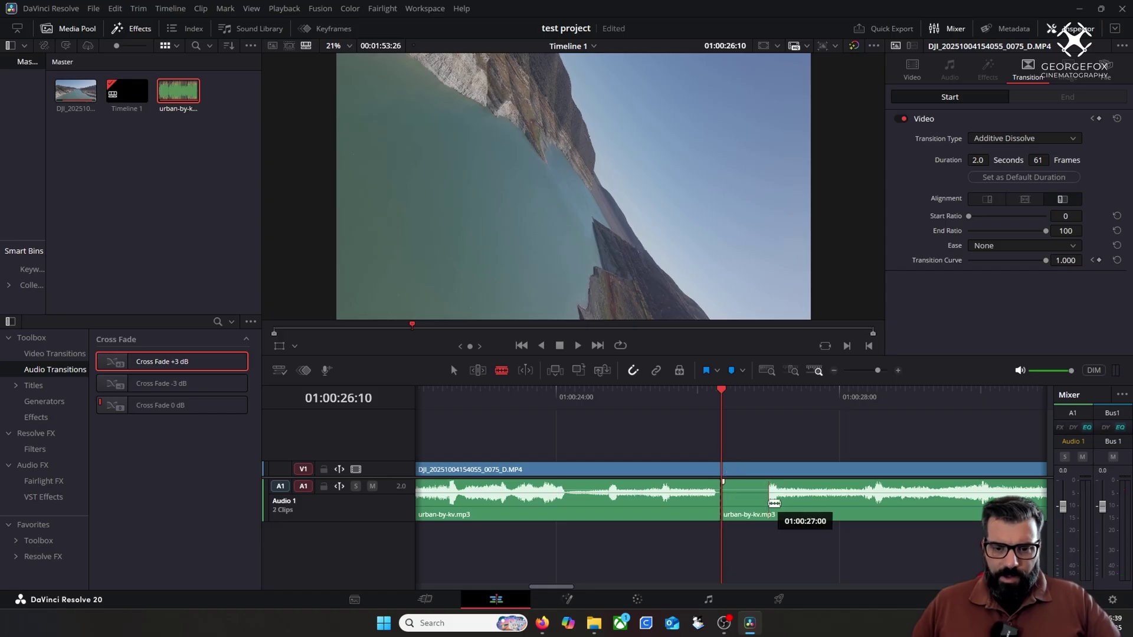
pyautogui.click(768, 504)
pyautogui.press('a')
pyautogui.click(745, 507)
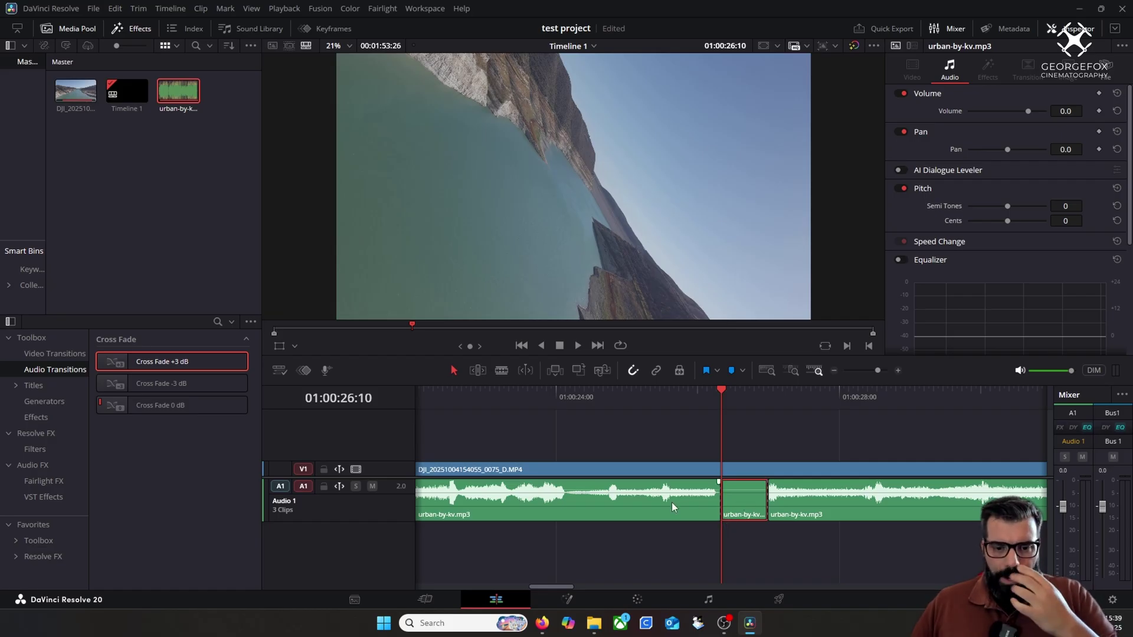
# Step: Try deleting the middle music piece to close the gap, then undo the removal
pyautogui.press('b')
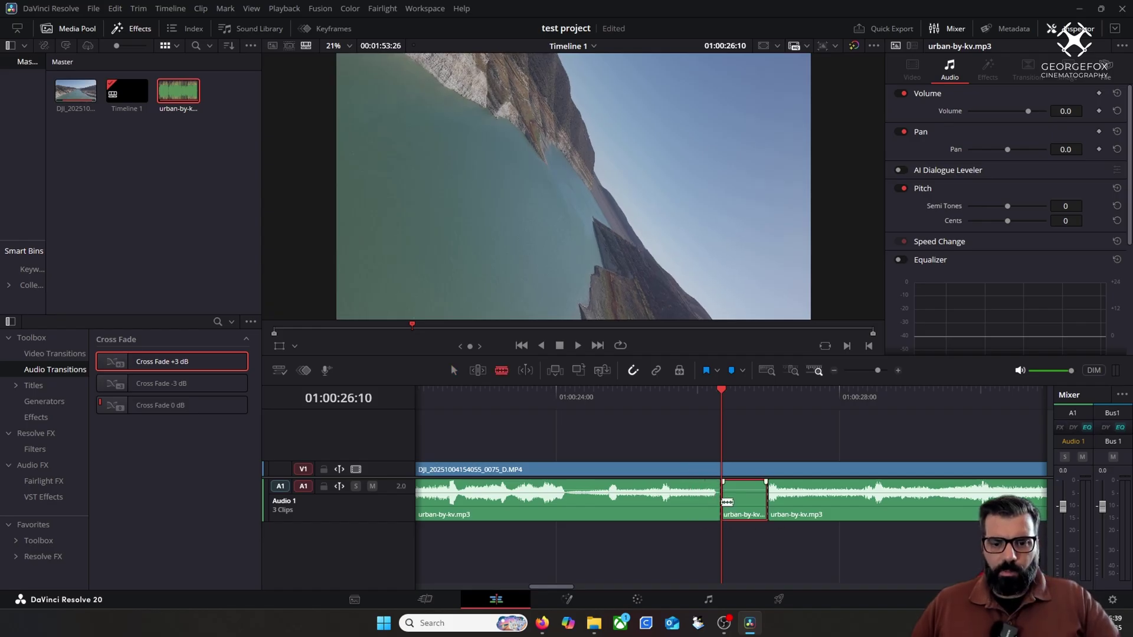
pyautogui.press('a')
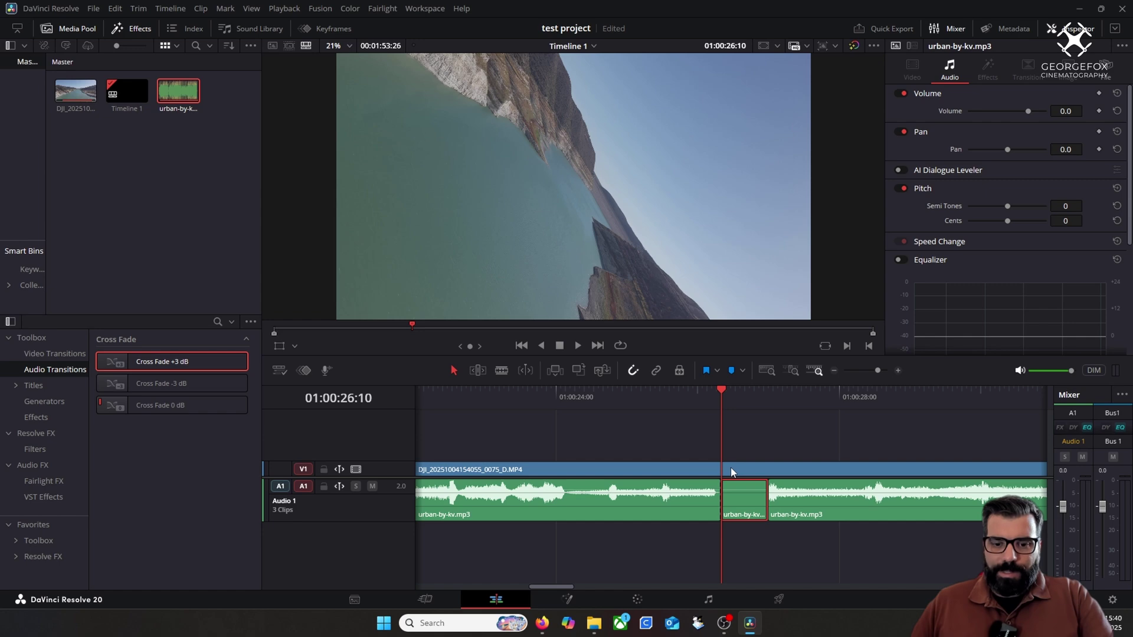
pyautogui.moveTo(759, 514)
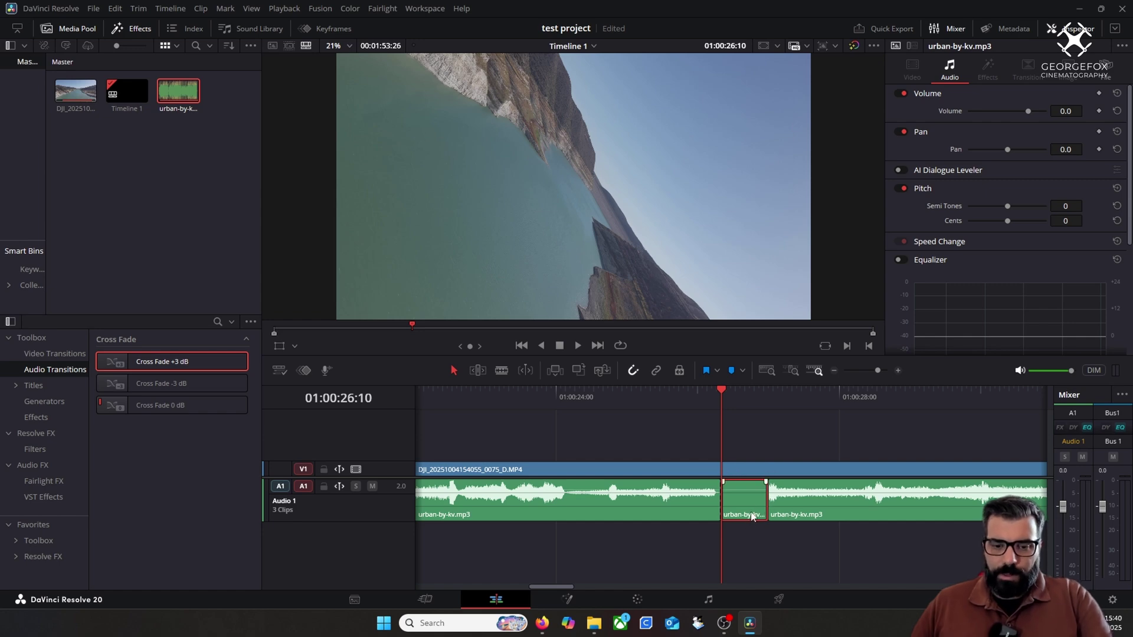
pyautogui.click(655, 399)
pyautogui.moveTo(753, 511)
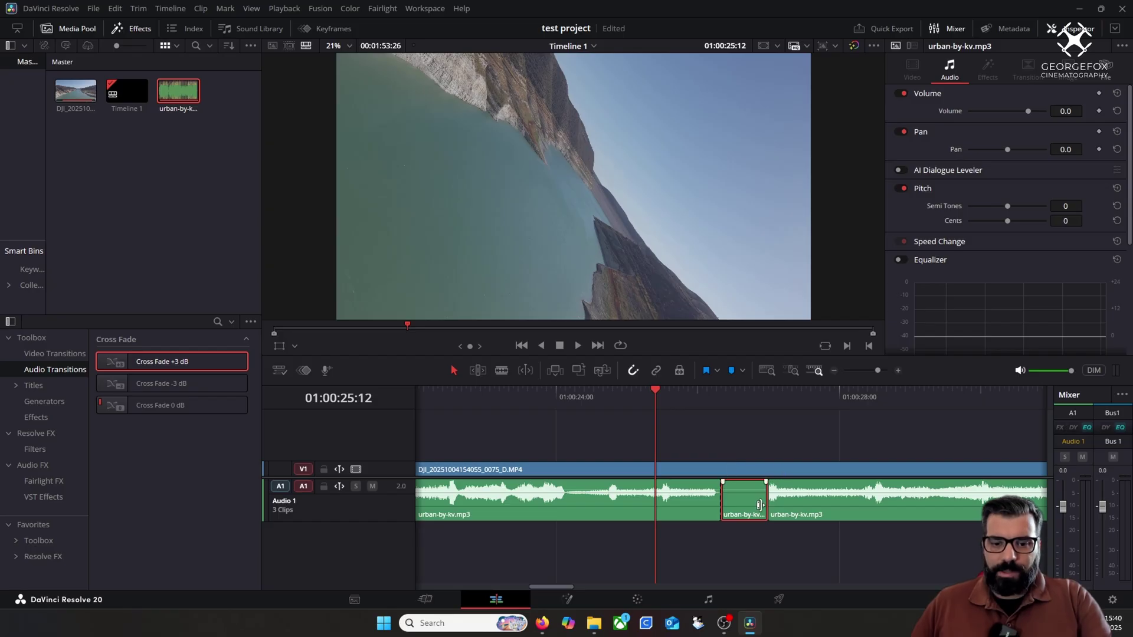
pyautogui.press('Delete')
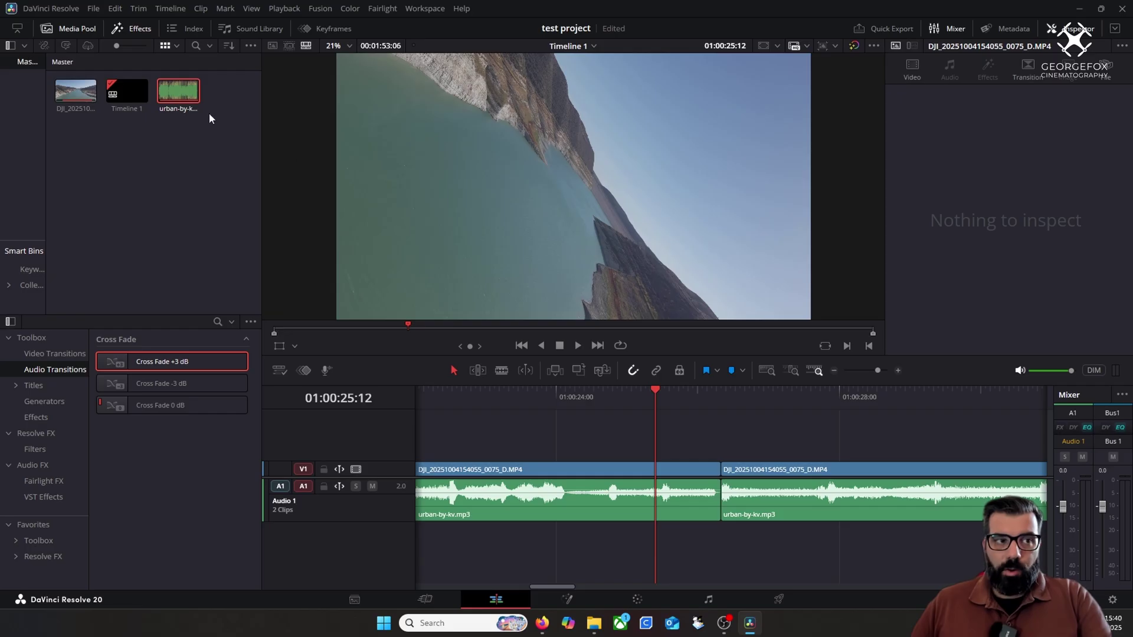
pyautogui.click(115, 9)
pyautogui.click(124, 25)
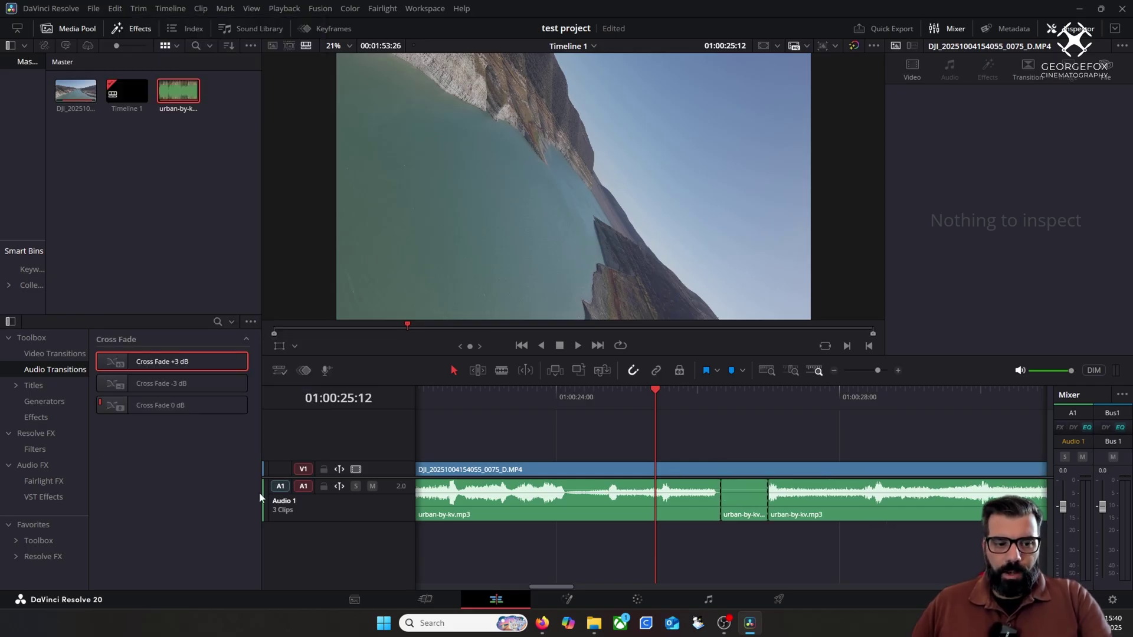
# Step: Lock the video track, retry the deletion, then undo both the deletion and the lock
pyautogui.click(323, 469)
pyautogui.click(743, 496)
pyautogui.press('Delete')
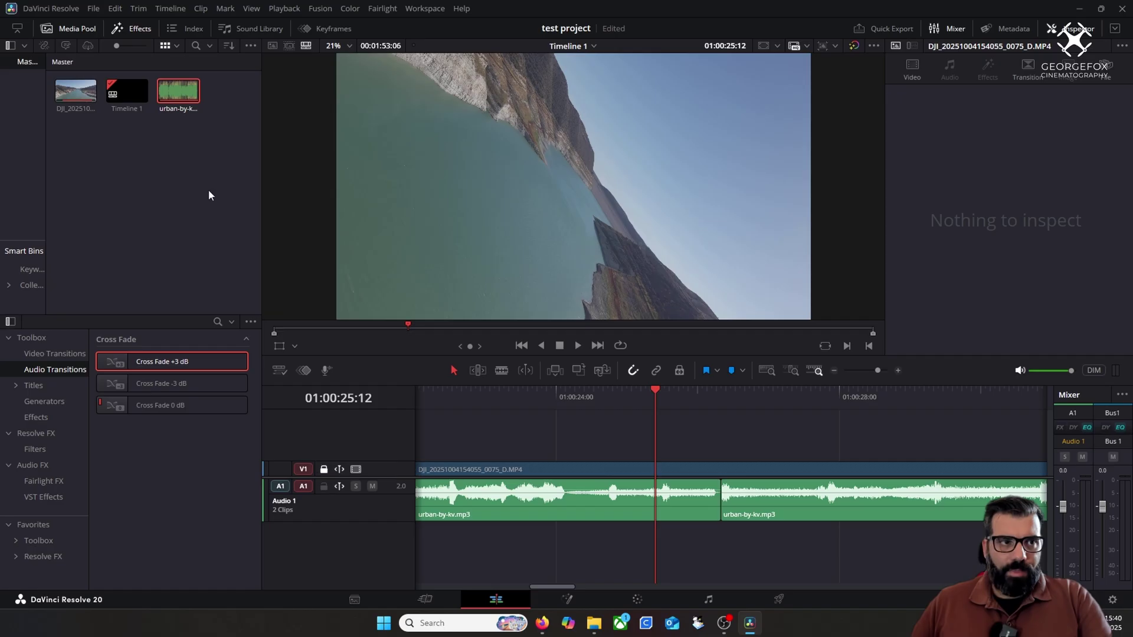
pyautogui.click(120, 8)
pyautogui.click(124, 22)
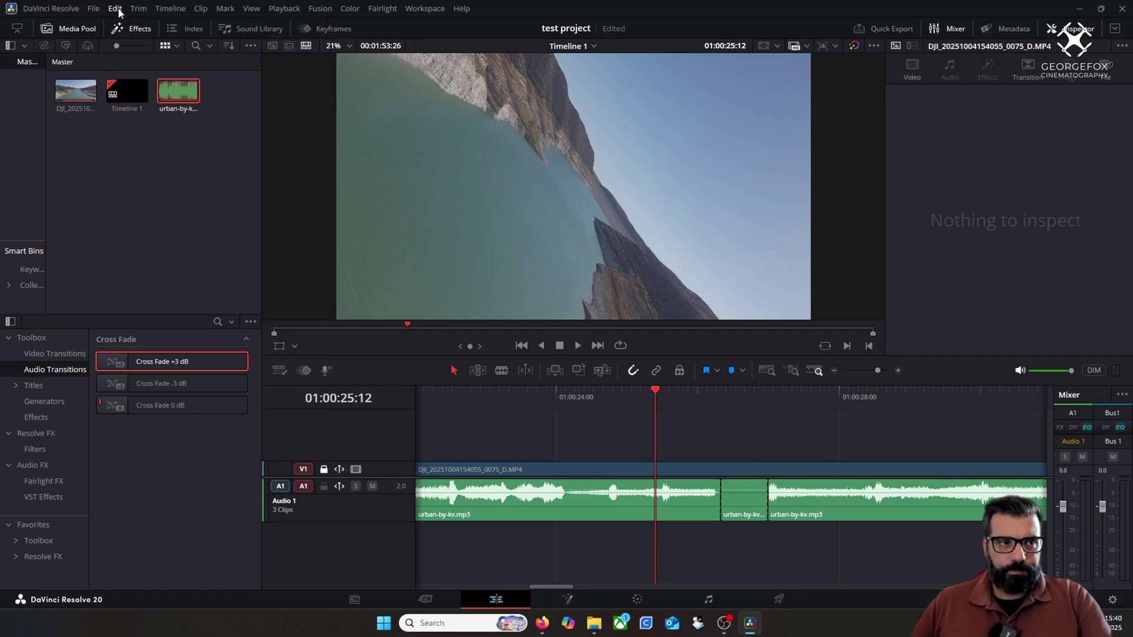
pyautogui.click(117, 9)
pyautogui.click(123, 24)
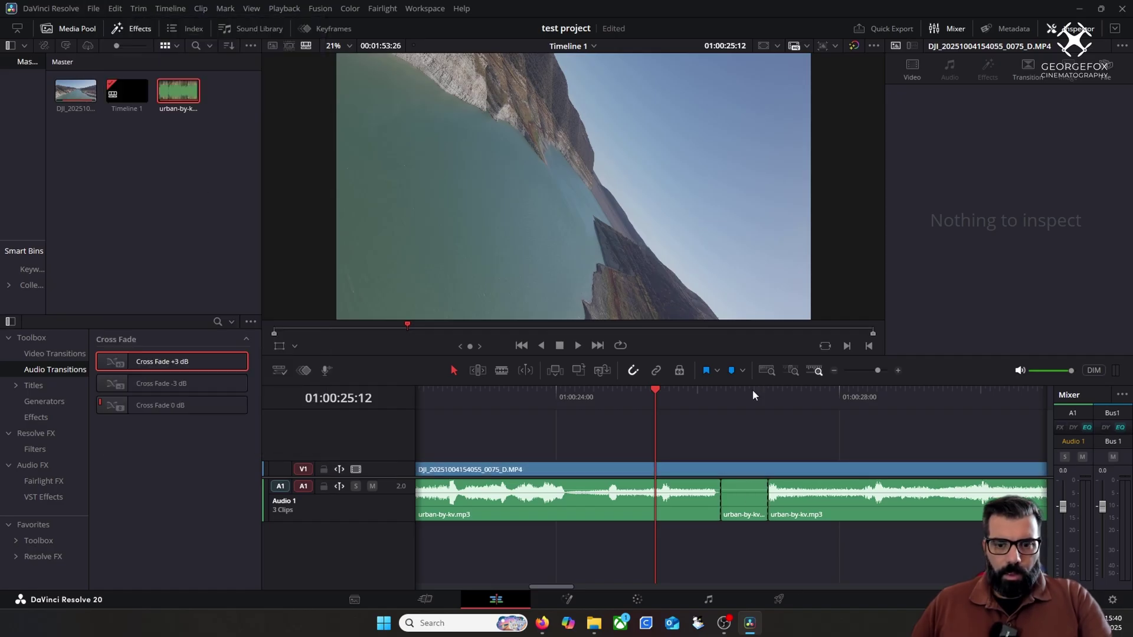
# Step: Delete the middle piece, slide the last music clip left to close the gap, and play across the join
pyautogui.click(737, 505)
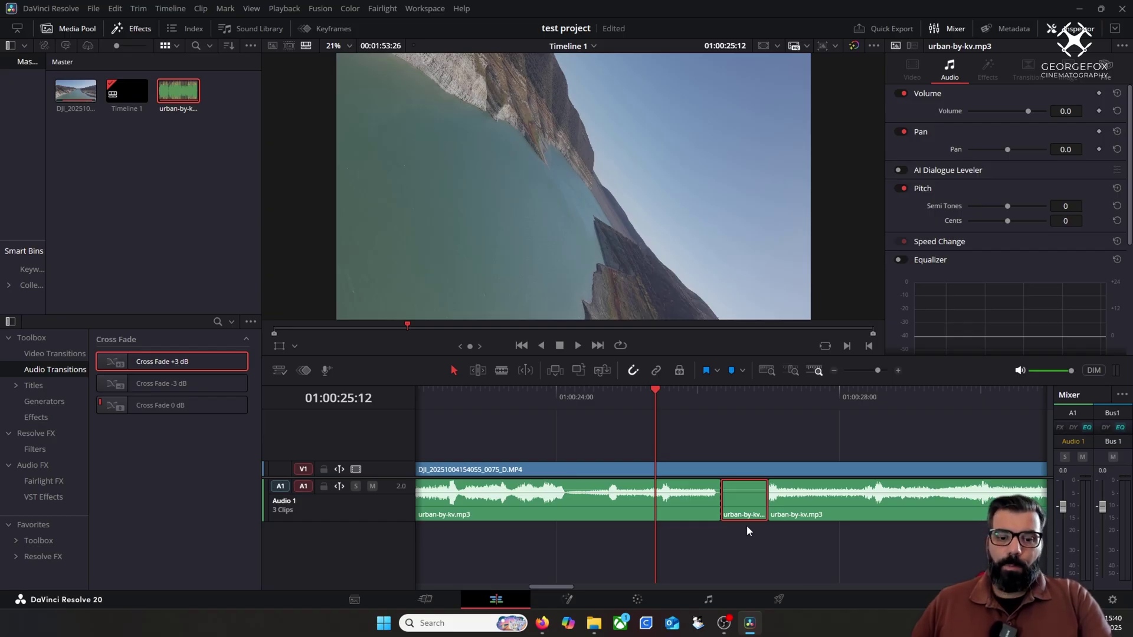
pyautogui.press('Delete')
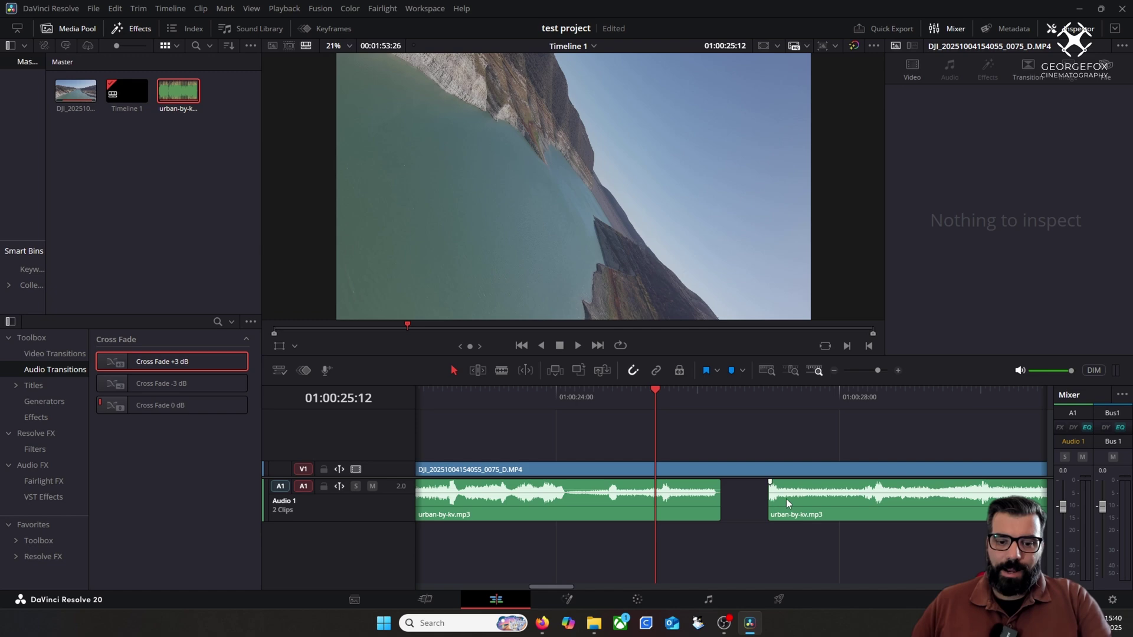
pyautogui.click(812, 505)
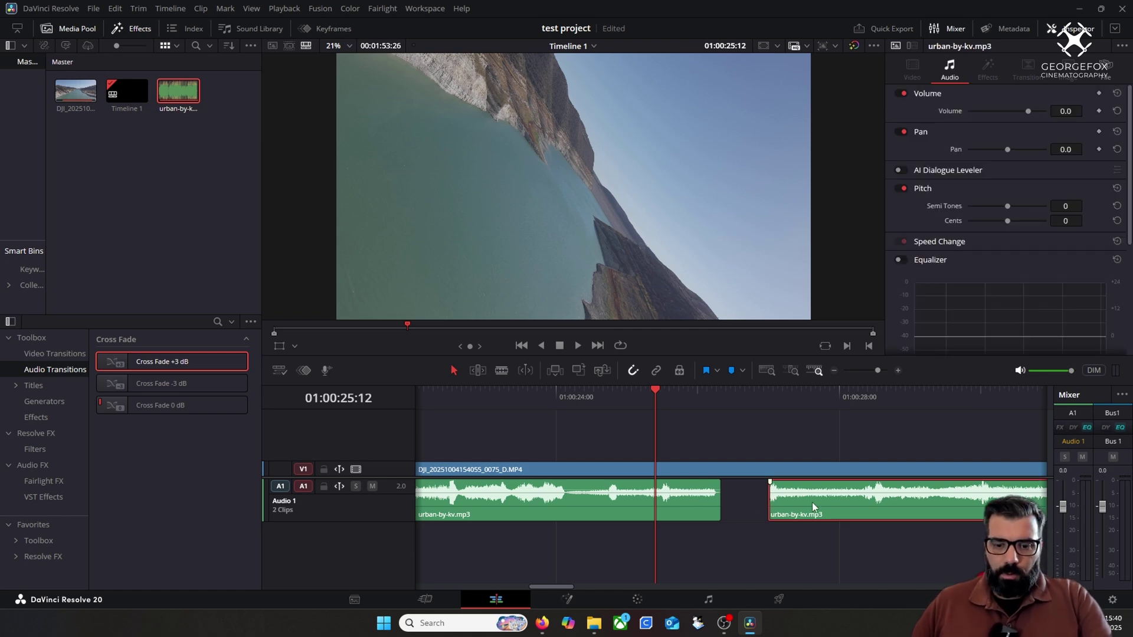
pyautogui.moveTo(812, 502); pyautogui.dragTo(763, 501)
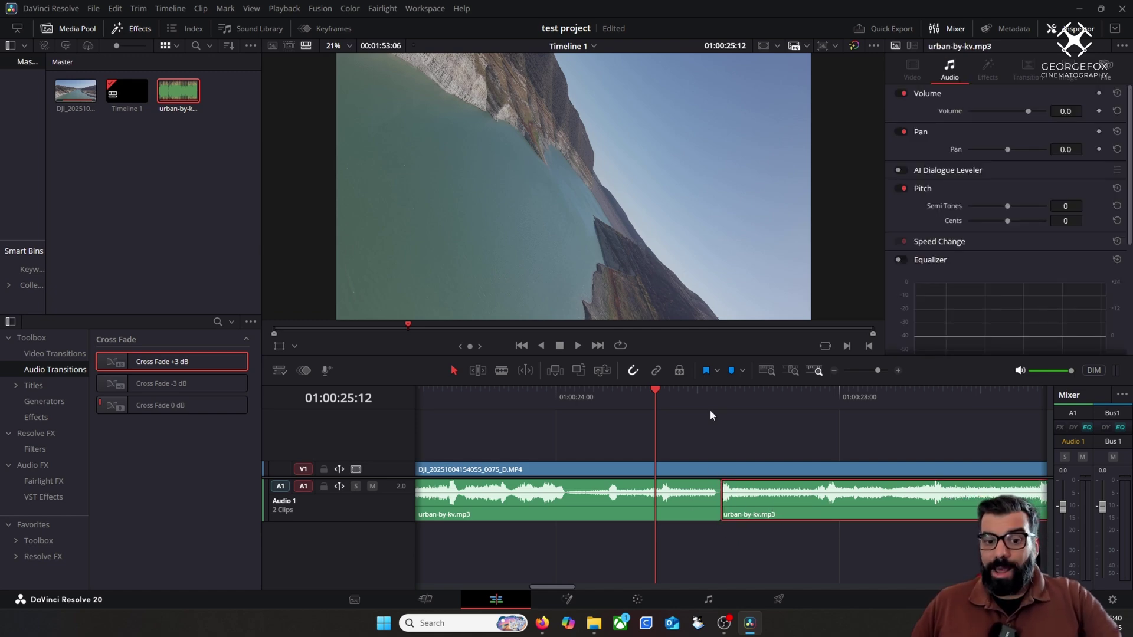
pyautogui.click(679, 392)
pyautogui.press('space')
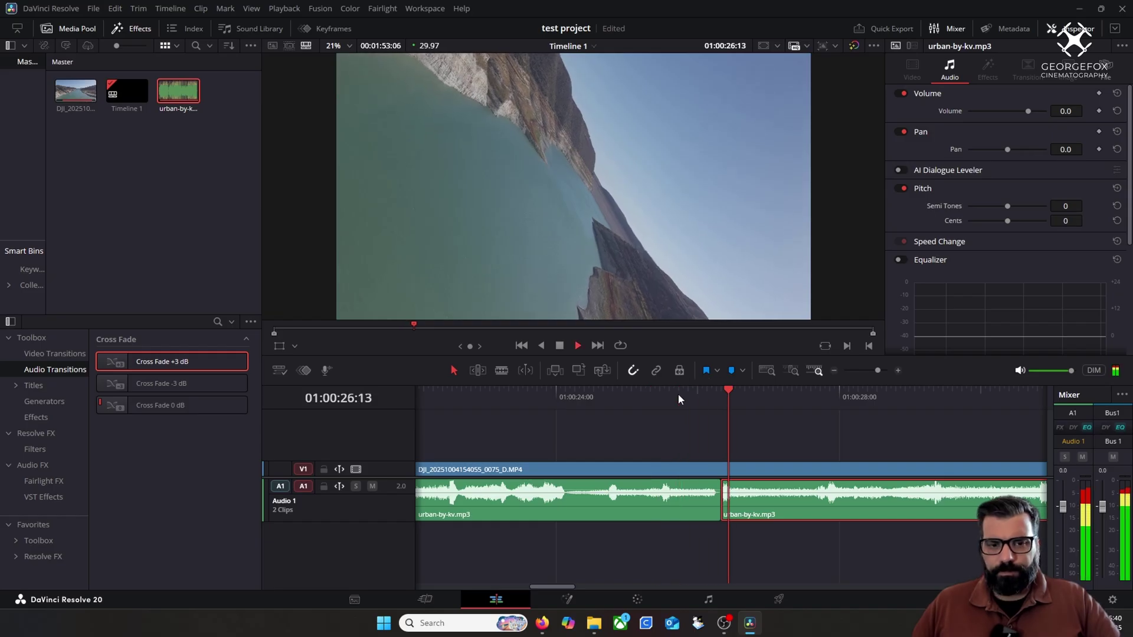
# Step: Replay the join and park the playhead at 01:00:24:04
pyautogui.click(549, 401)
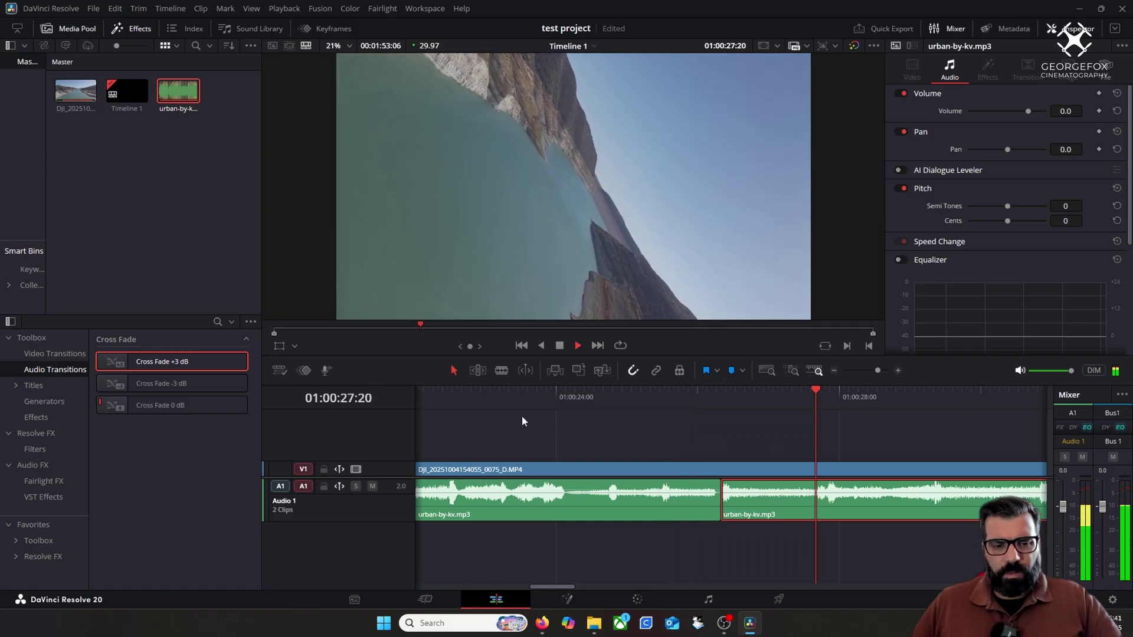
pyautogui.click(491, 391)
pyautogui.press('space')
pyautogui.moveTo(560, 395); pyautogui.dragTo(567, 394)
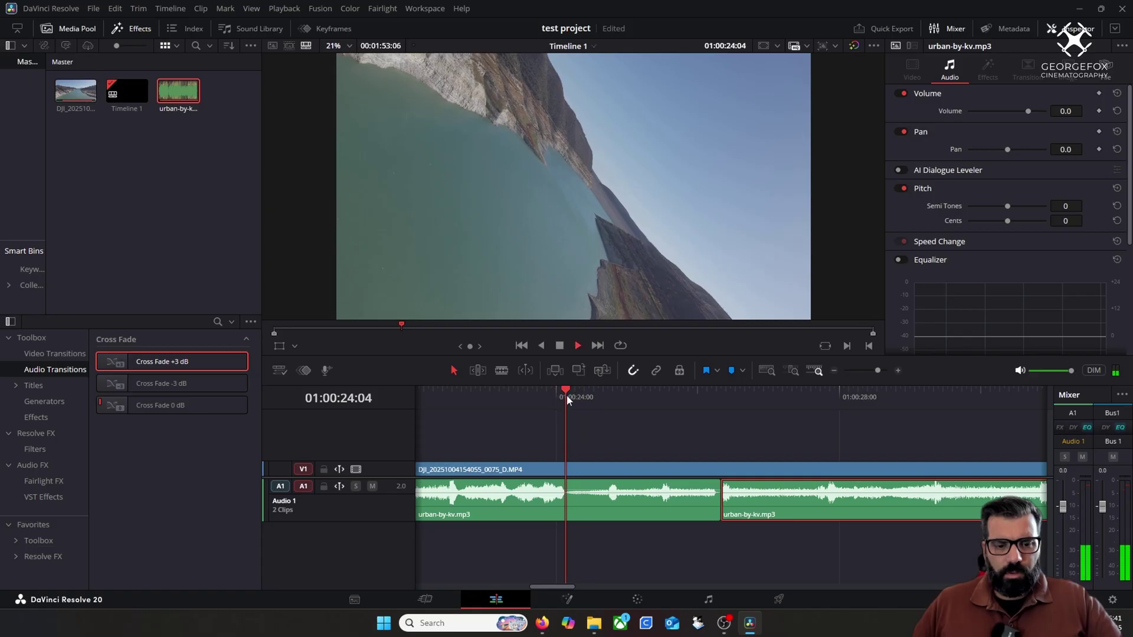
pyautogui.press('space')
pyautogui.click(564, 394)
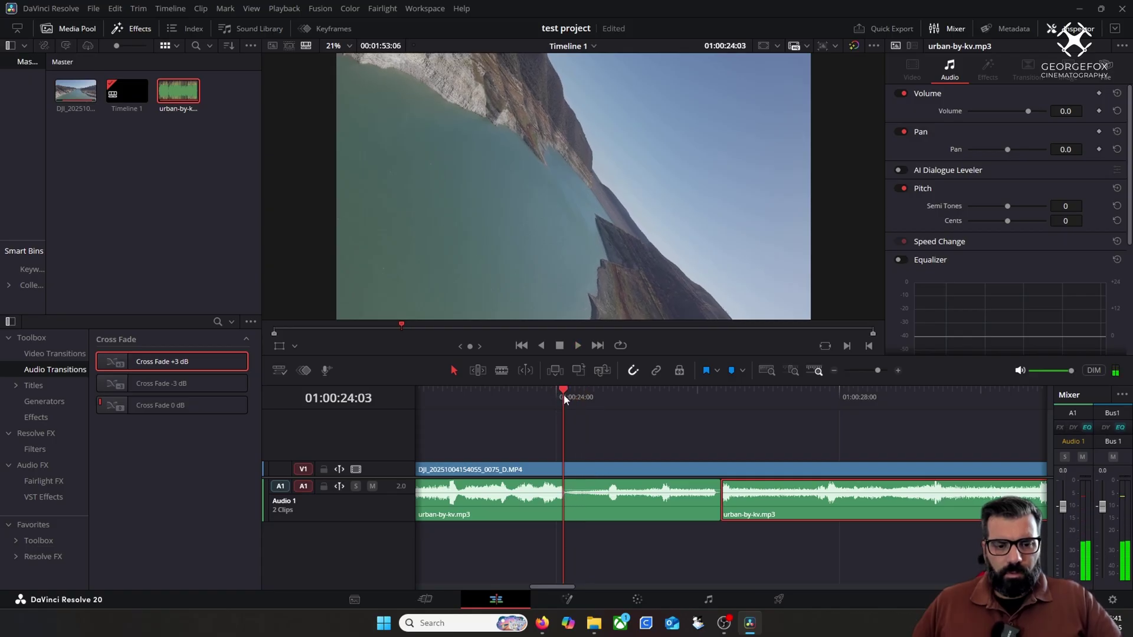
pyautogui.click(565, 394)
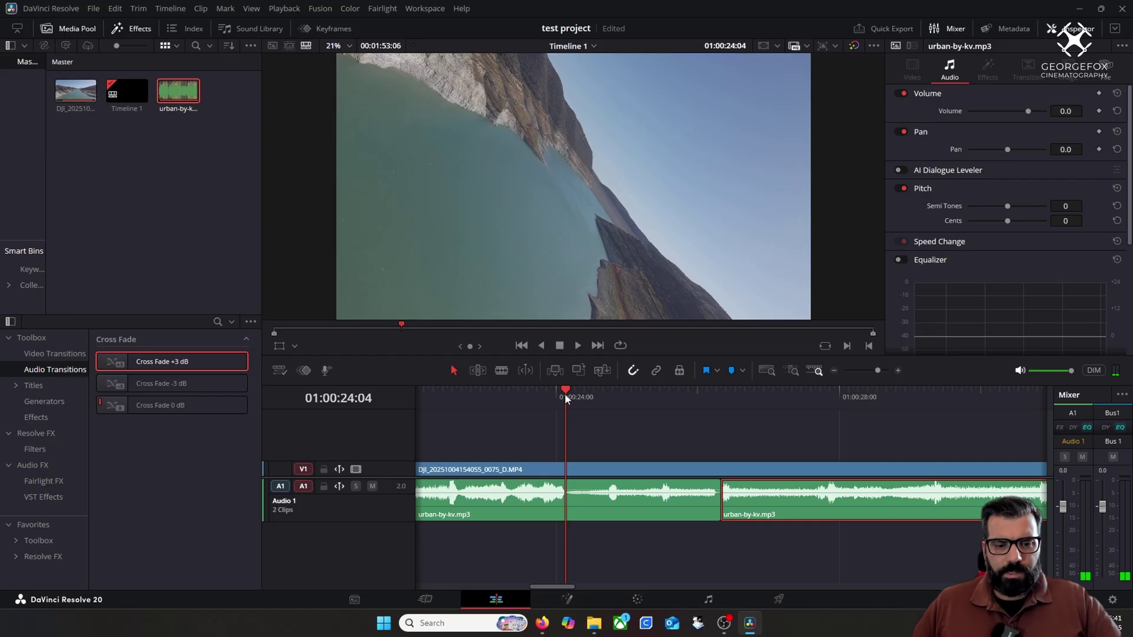
# Step: Cut the music at 01:00:24:04 and zoom the timeline out two steps
pyautogui.press('b')
pyautogui.click(568, 497)
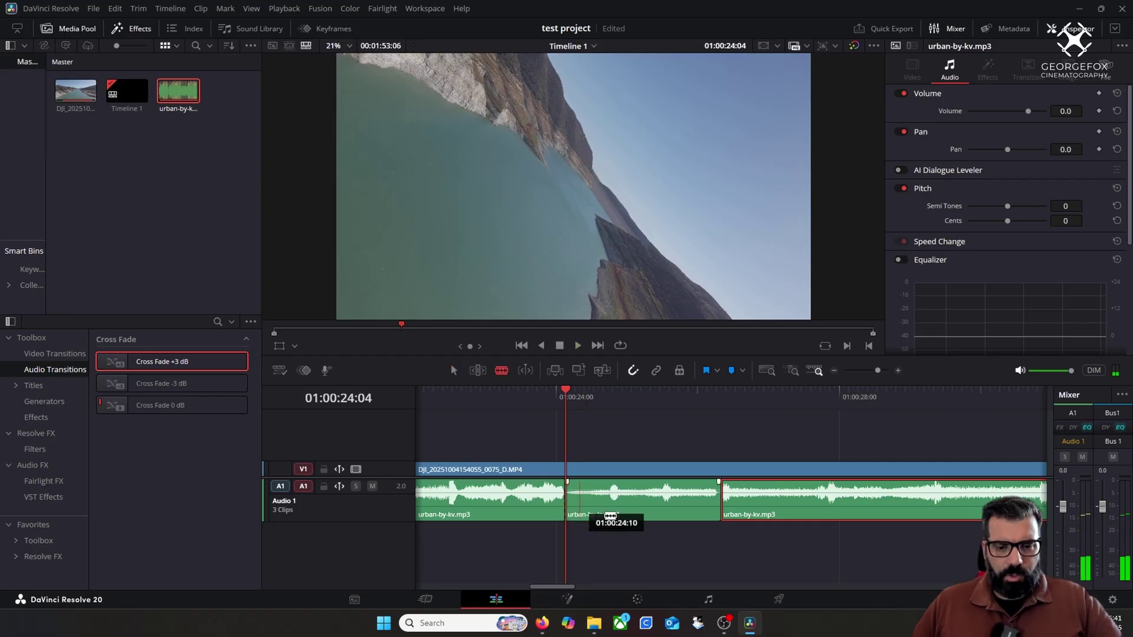
pyautogui.click(835, 371)
pyautogui.click(835, 372)
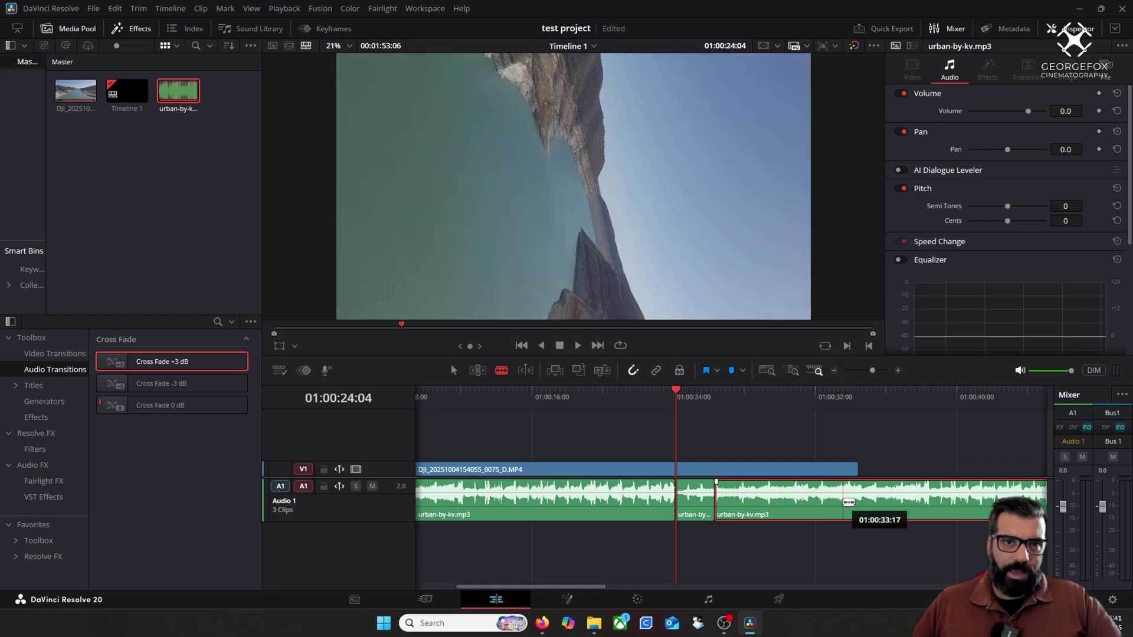
# Step: Audition the music around 01:00:27 to 01:00:35 to find the cut point at 01:00:35:09
pyautogui.click(732, 396)
pyautogui.press('space')
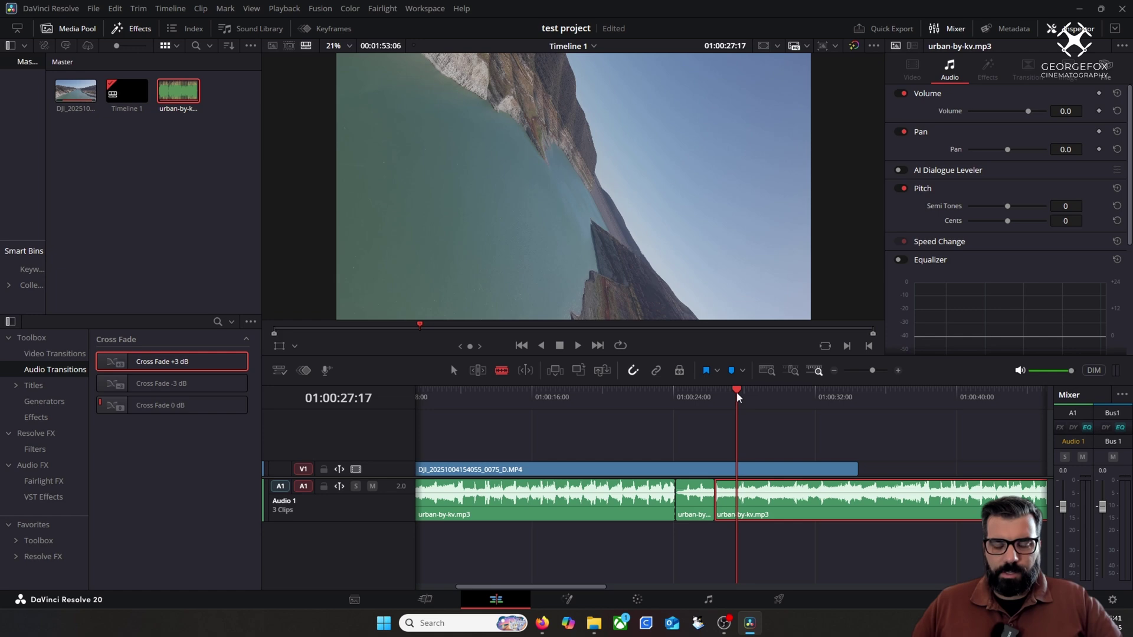
pyautogui.press('space')
pyautogui.click(818, 397)
pyautogui.press('space')
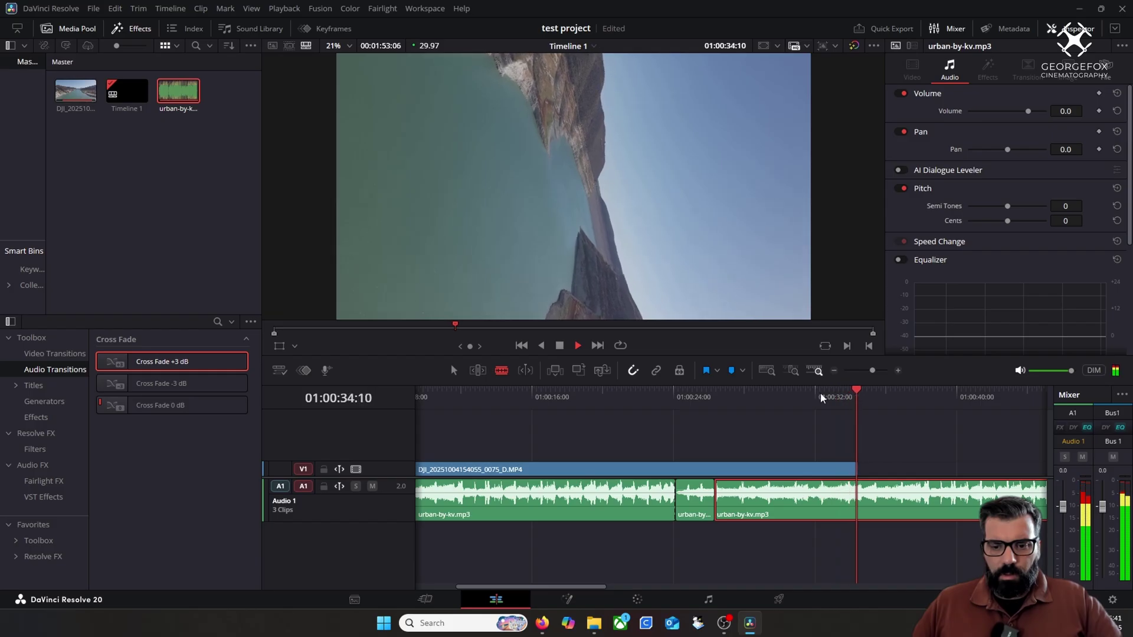
pyautogui.press('space')
pyautogui.click(877, 397)
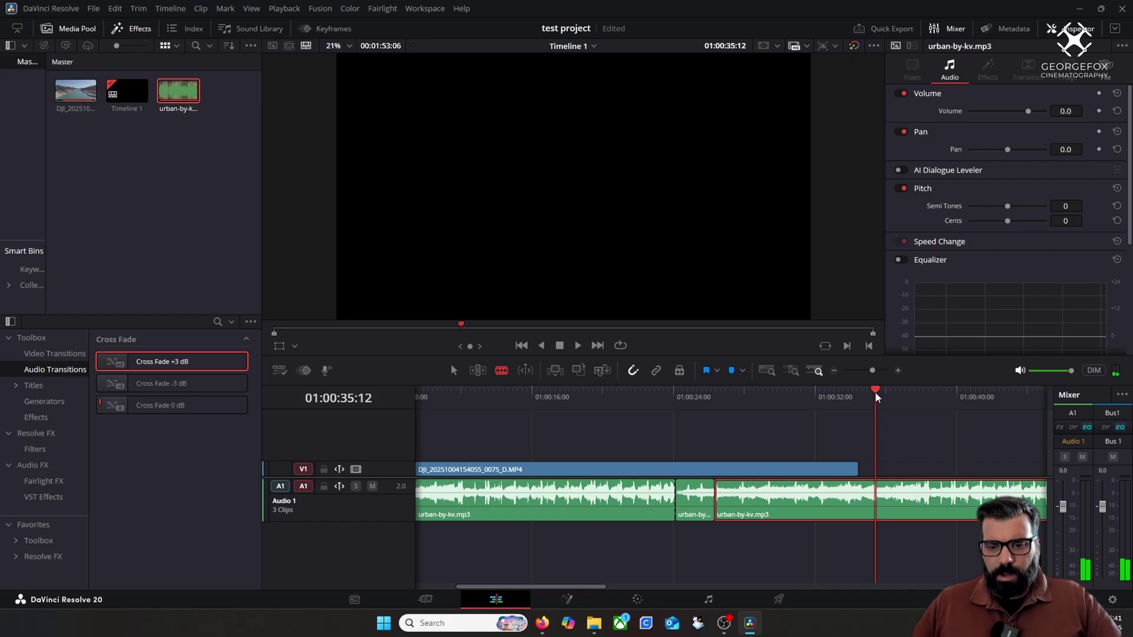
pyautogui.moveTo(876, 394); pyautogui.dragTo(875, 397)
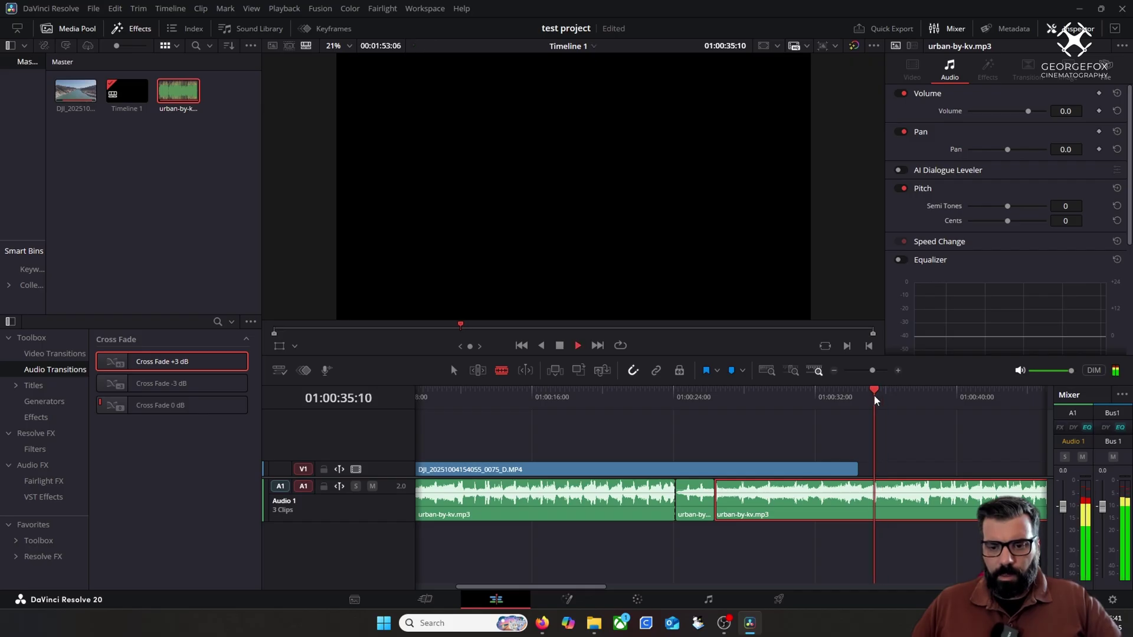
pyautogui.press('space')
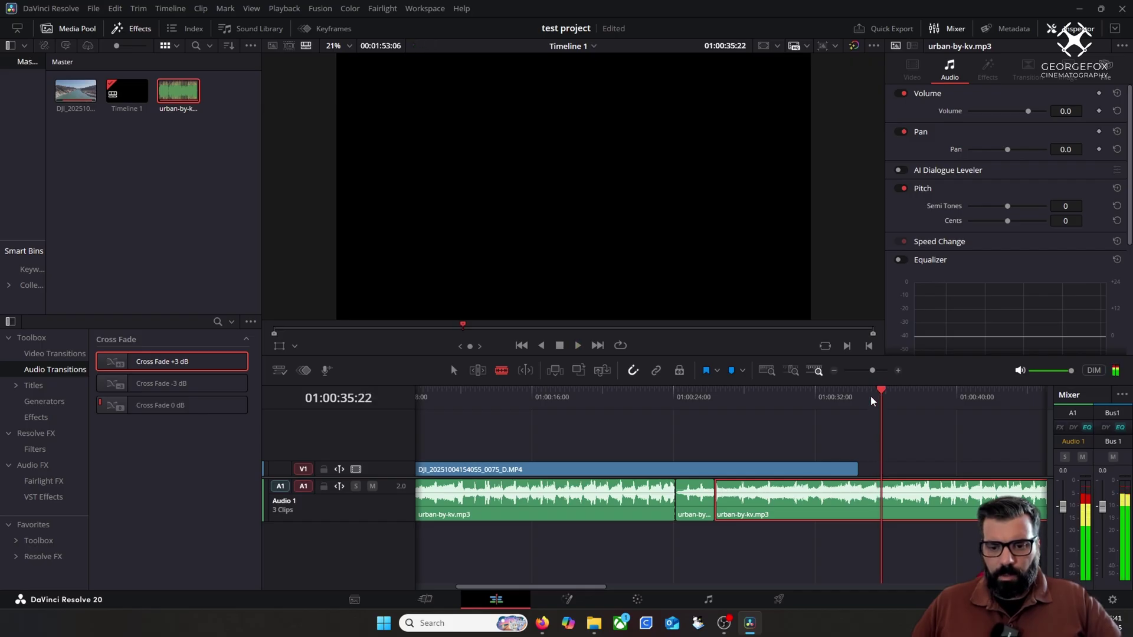
pyautogui.click(874, 394)
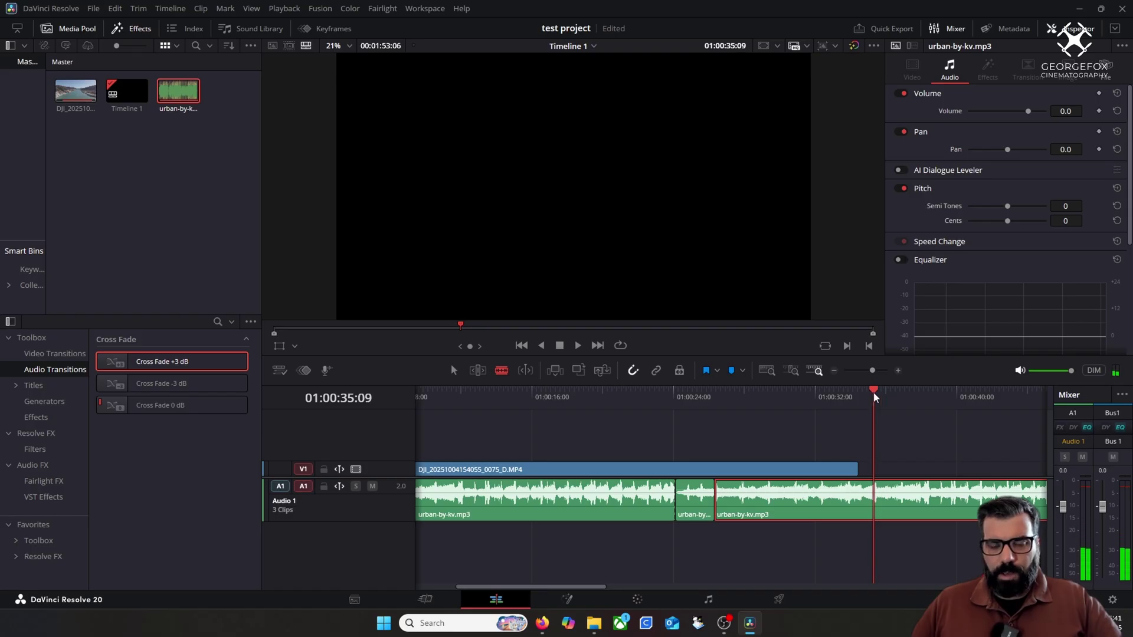
# Step: Blade the music, delete the cut-out pieces, and slide the later clip left against the first
pyautogui.click(873, 496)
pyautogui.press('a')
pyautogui.press('BackSpace')
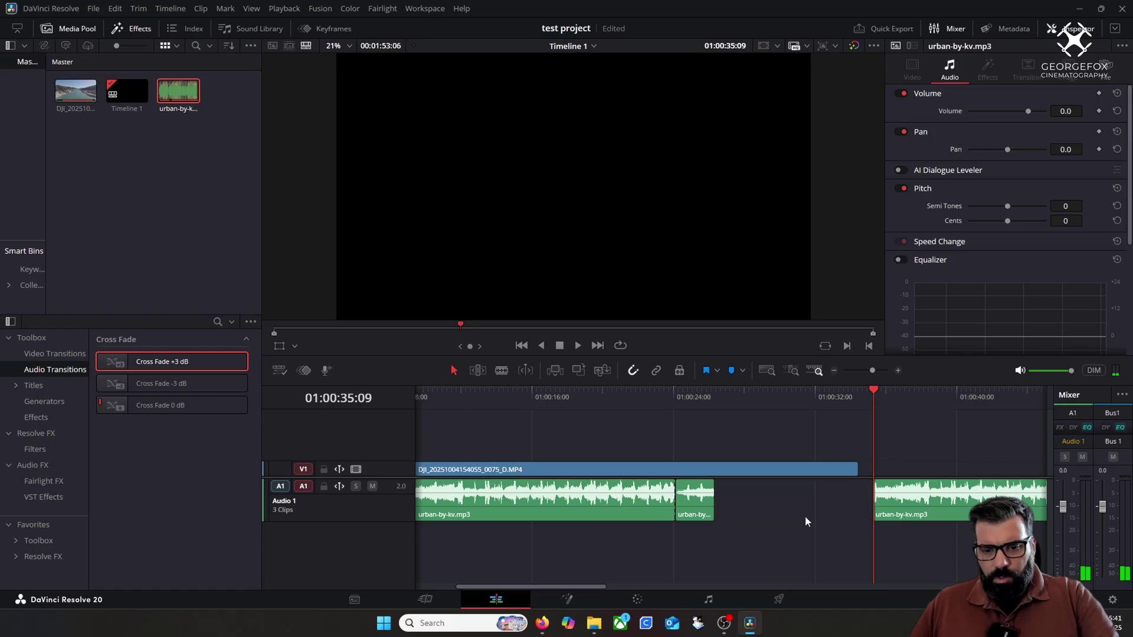
pyautogui.press('BackSpace')
pyautogui.moveTo(938, 511); pyautogui.dragTo(741, 511)
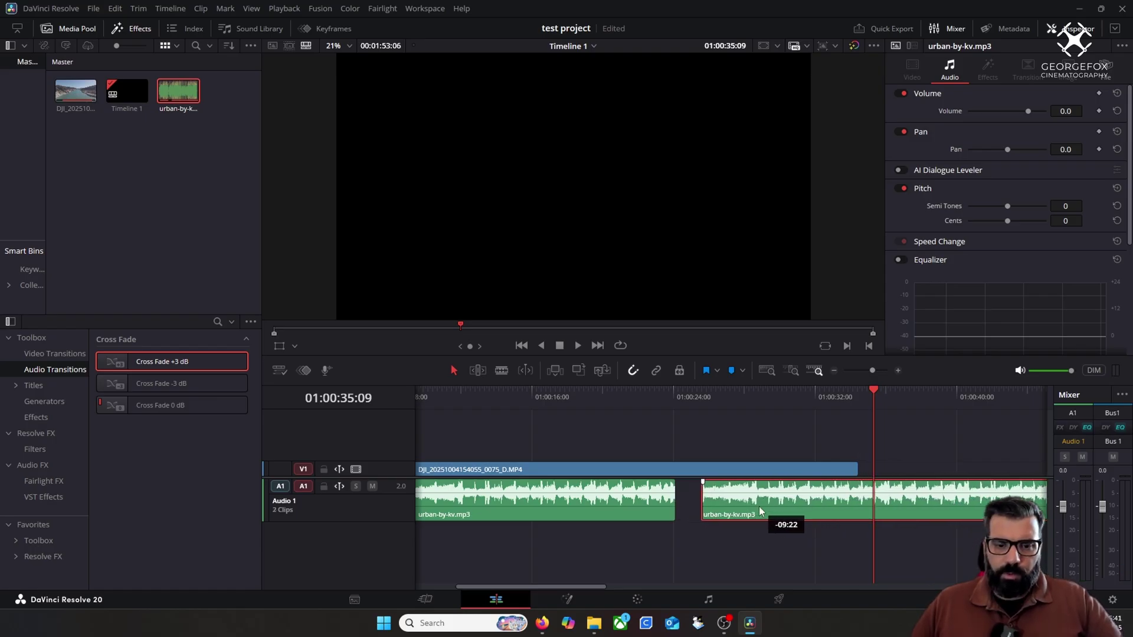
pyautogui.click(653, 394)
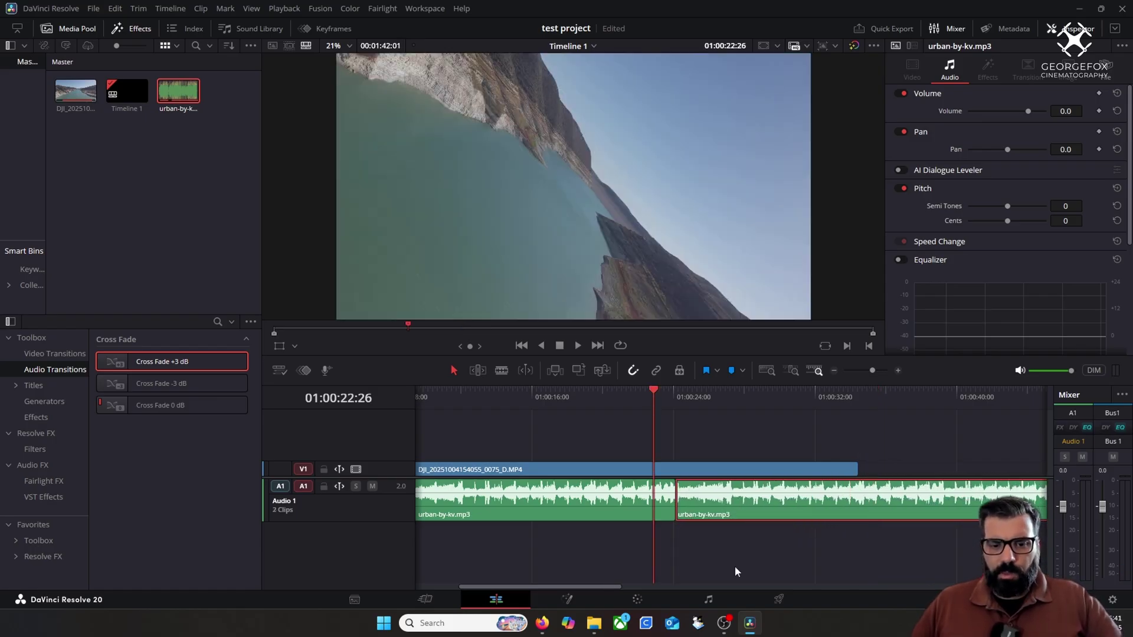
# Step: Trim a few frames from the second clip's start and add Cross Fade 0 dB at the join
pyautogui.press('space')
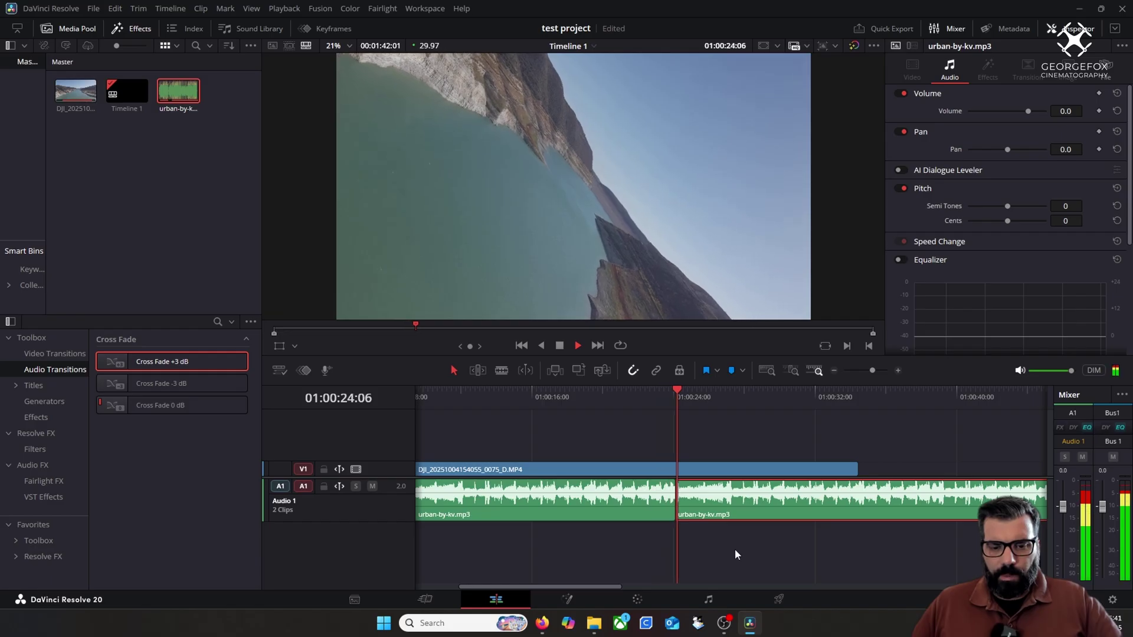
pyautogui.press('space')
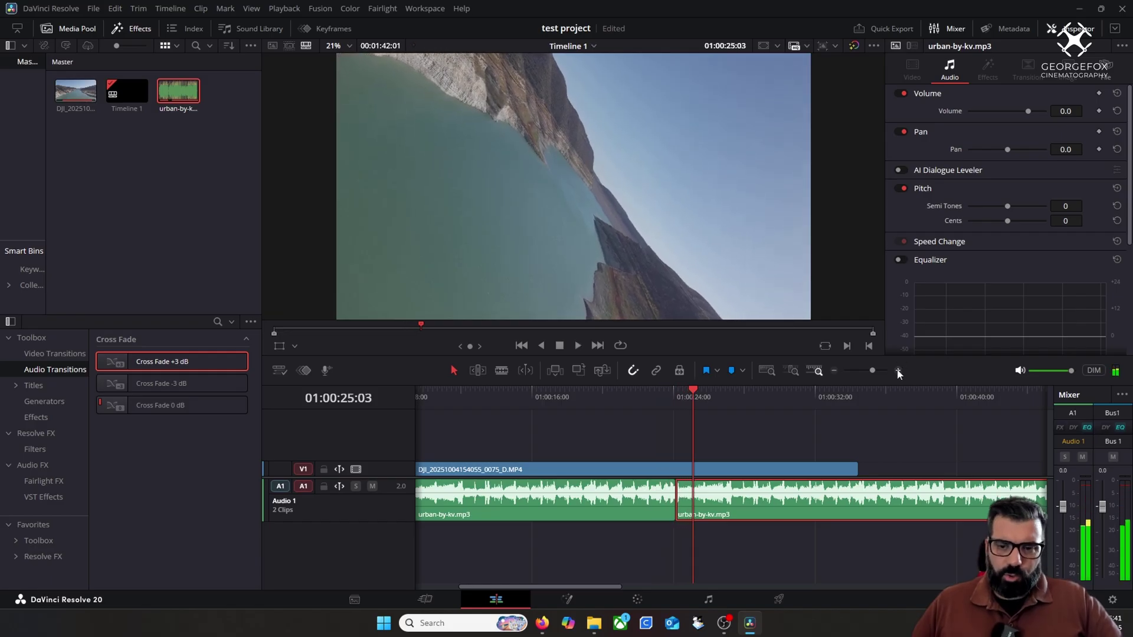
pyautogui.click(898, 371)
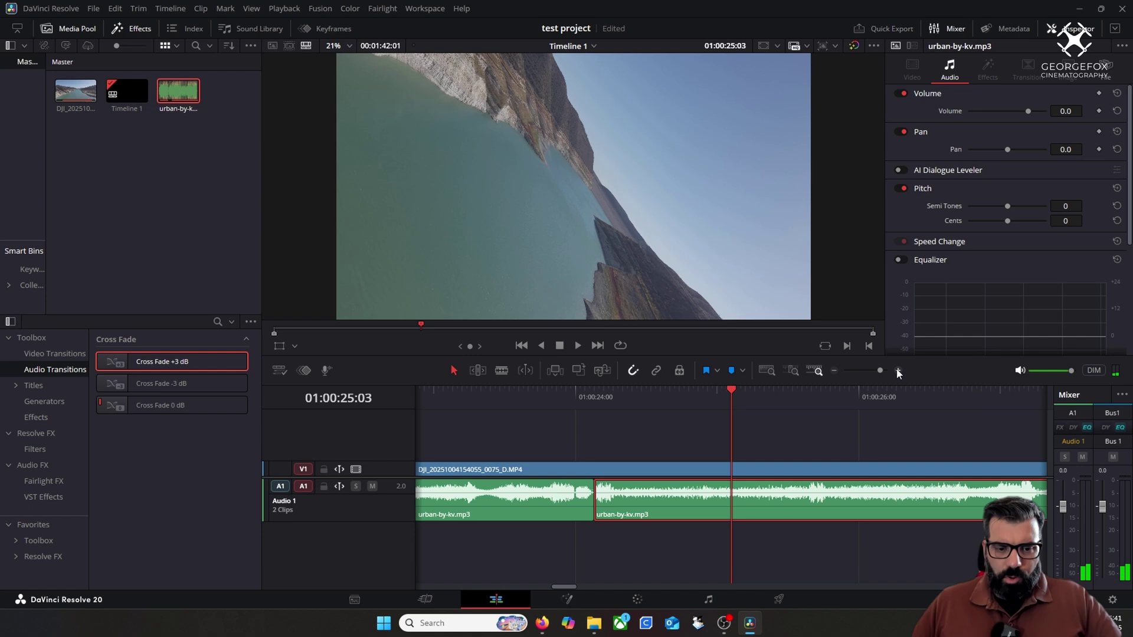
pyautogui.moveTo(626, 505)
pyautogui.mouseDown()
pyautogui.moveTo(614, 511)
pyautogui.moveTo(637, 500)
pyautogui.mouseUp()
pyautogui.press('BackSpace')
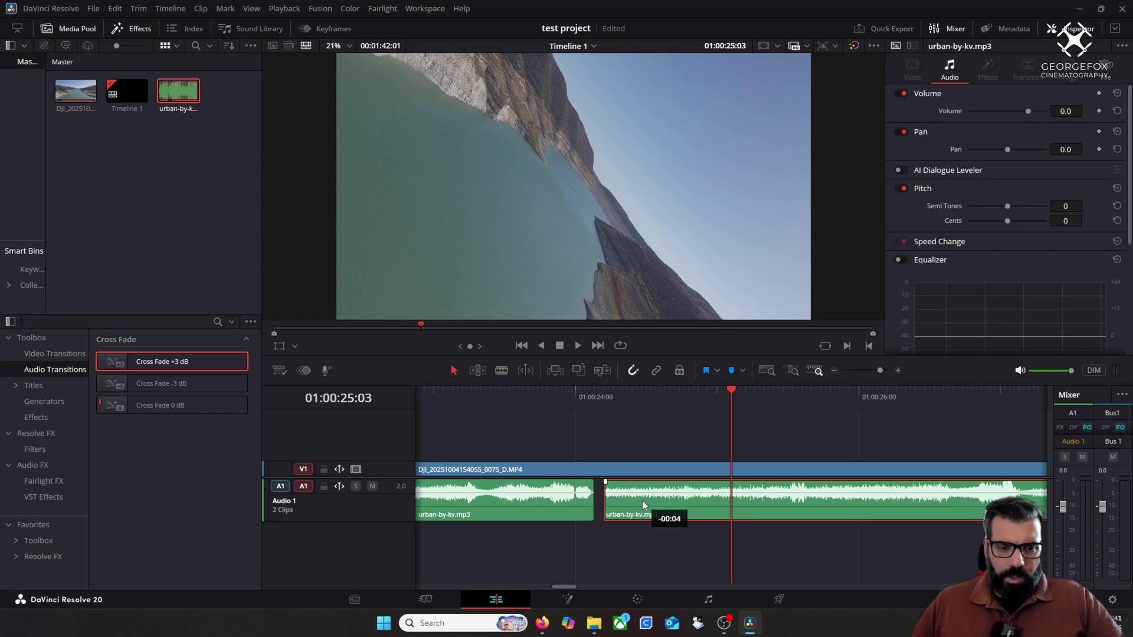
pyautogui.moveTo(169, 410); pyautogui.dragTo(595, 500)
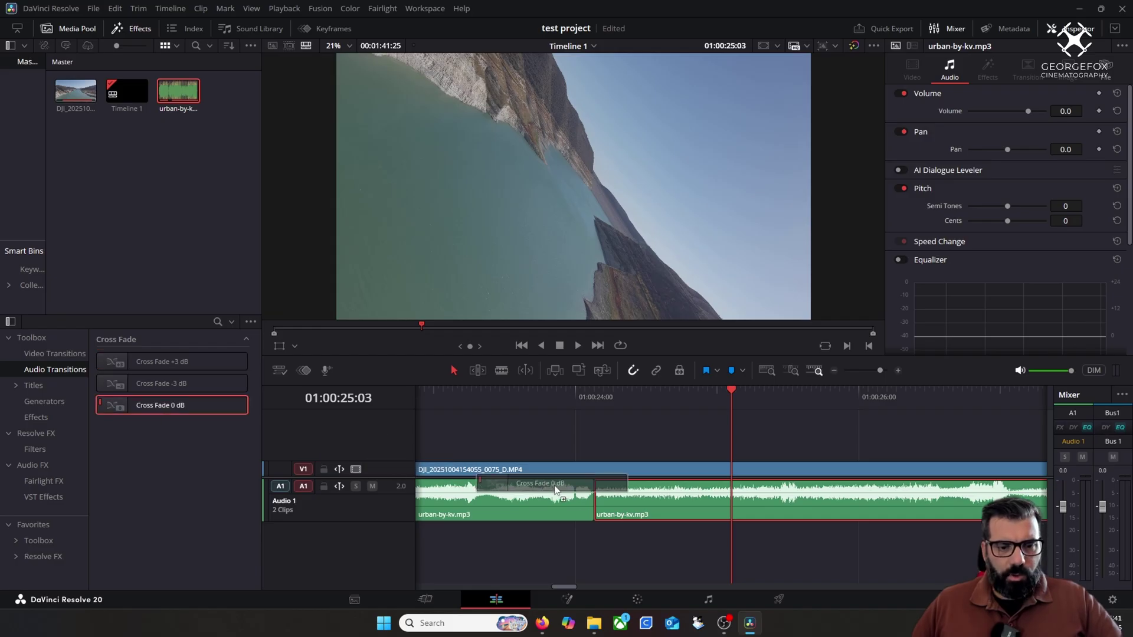
# Step: Play through the cross-faded join from 01:00:18:29 to check it
pyautogui.click(834, 371)
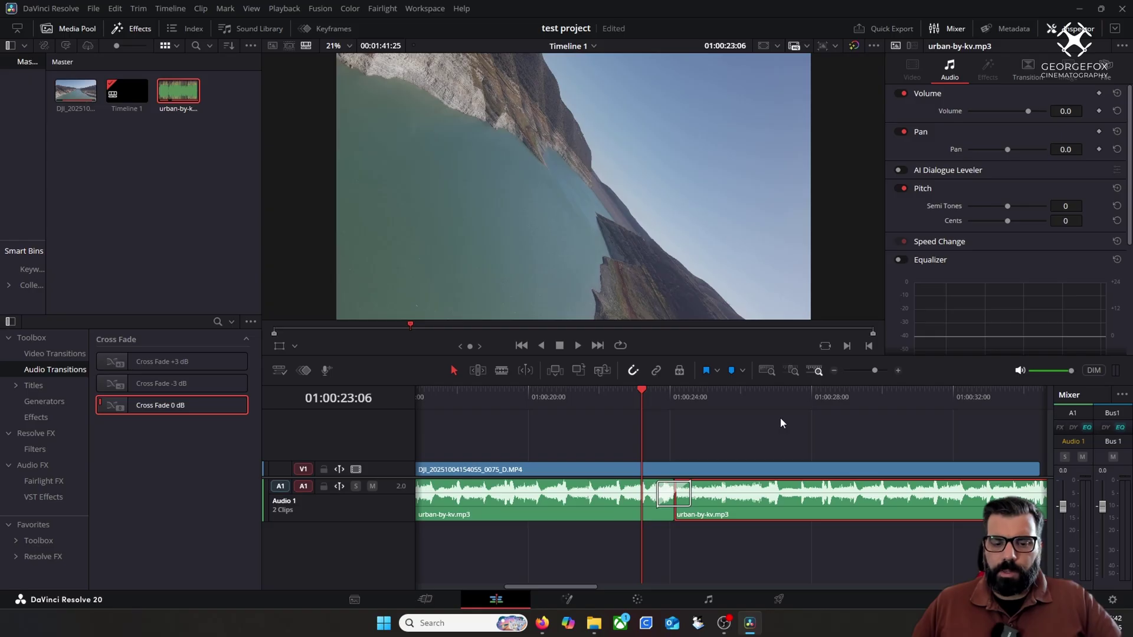
pyautogui.press('space')
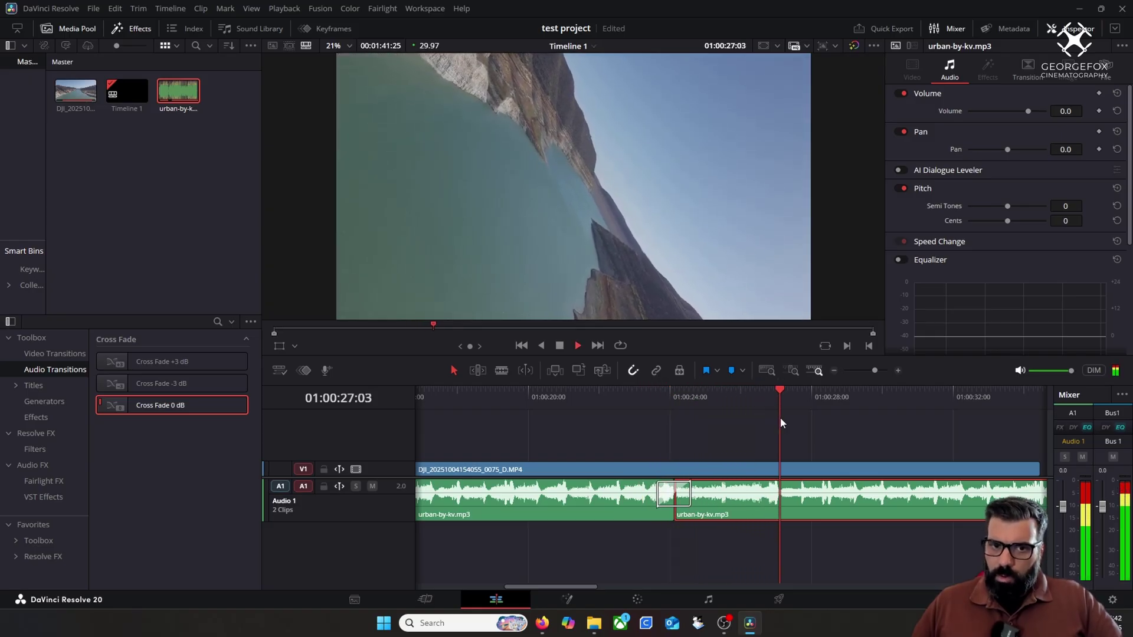
pyautogui.press('space')
pyautogui.click(492, 400)
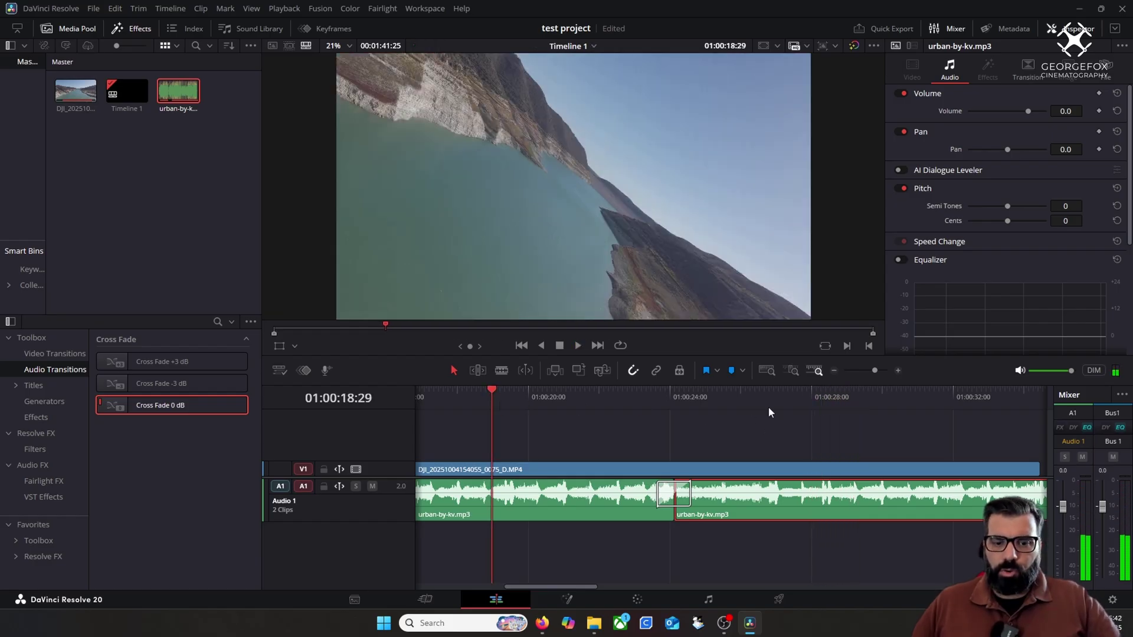
pyautogui.click(835, 372)
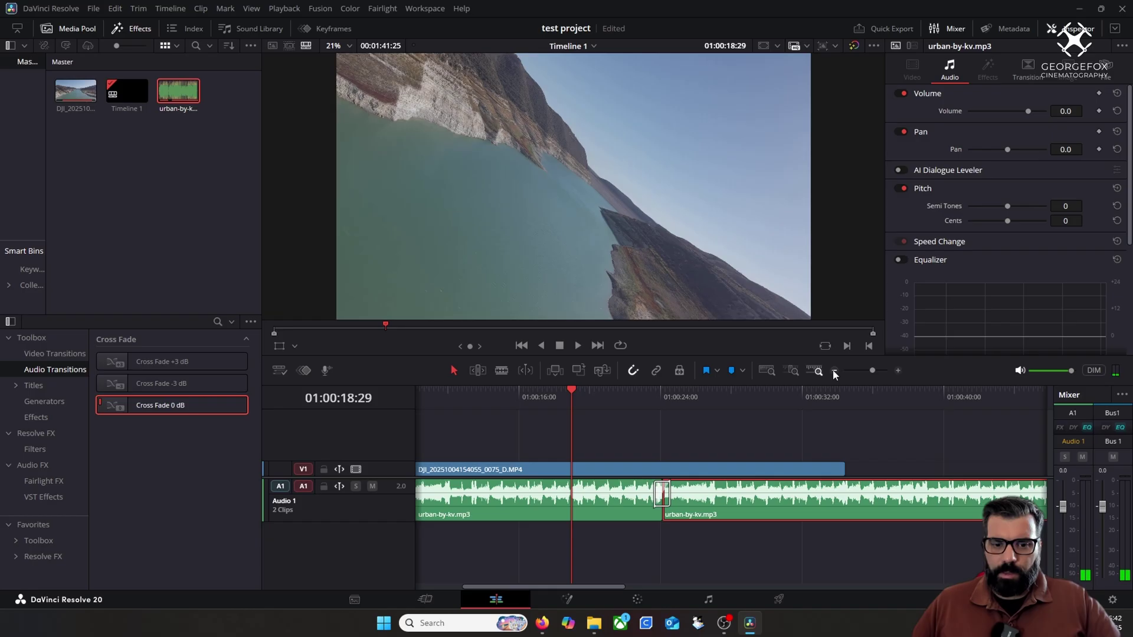
pyautogui.press('space')
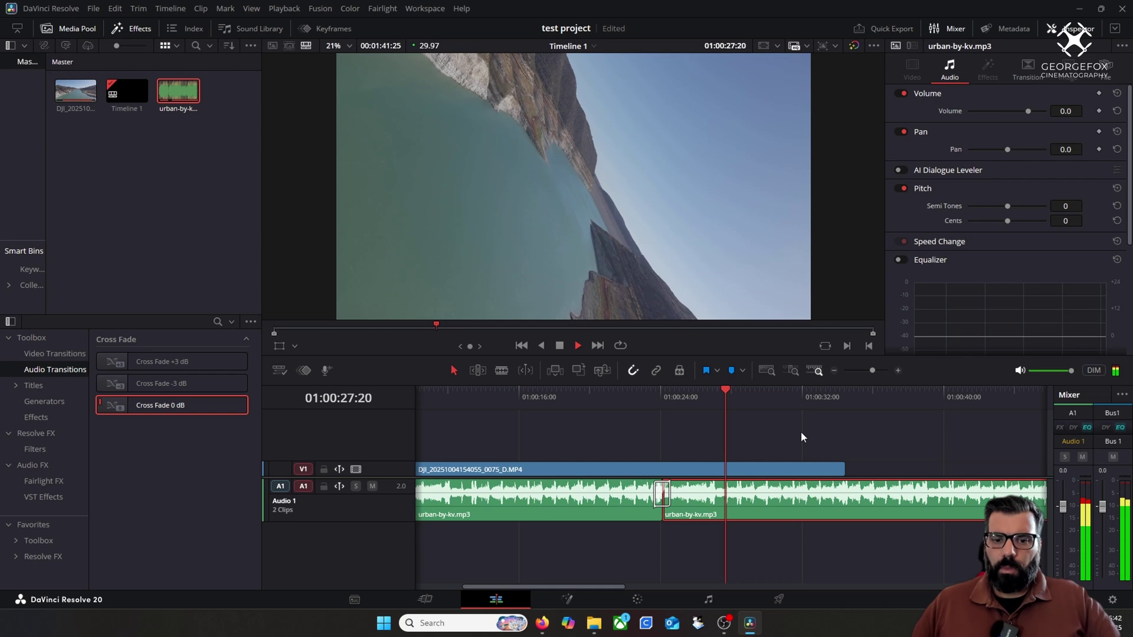
pyautogui.press('space')
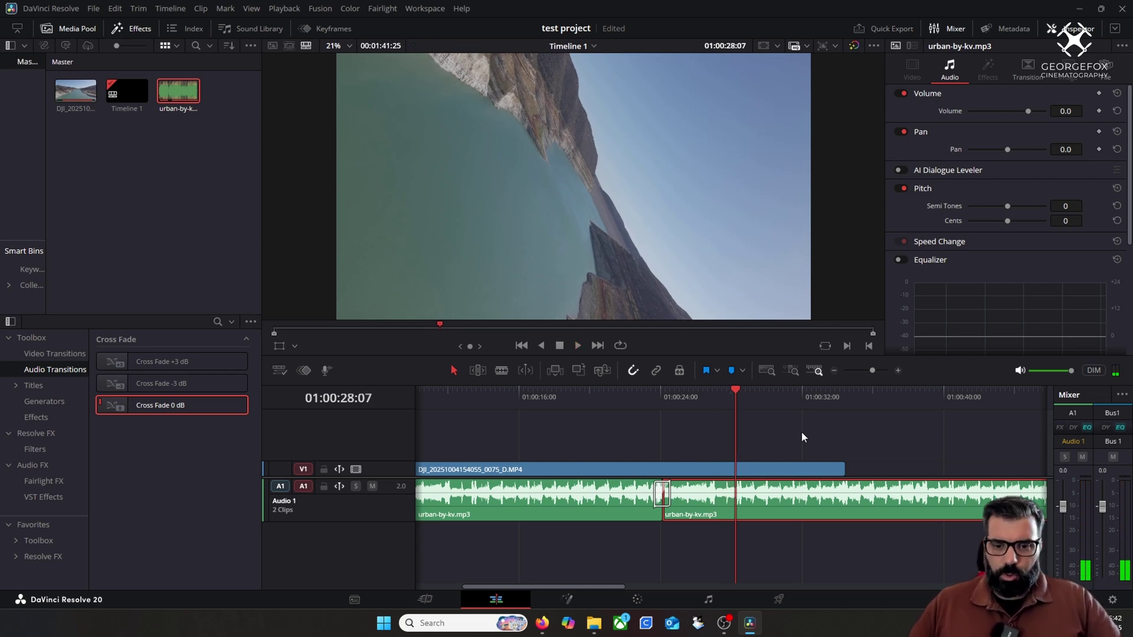
# Step: Zoom in on the timeline ending near 01:00:32:20 and play it
pyautogui.click(815, 393)
pyautogui.click(898, 370)
pyautogui.click(897, 370)
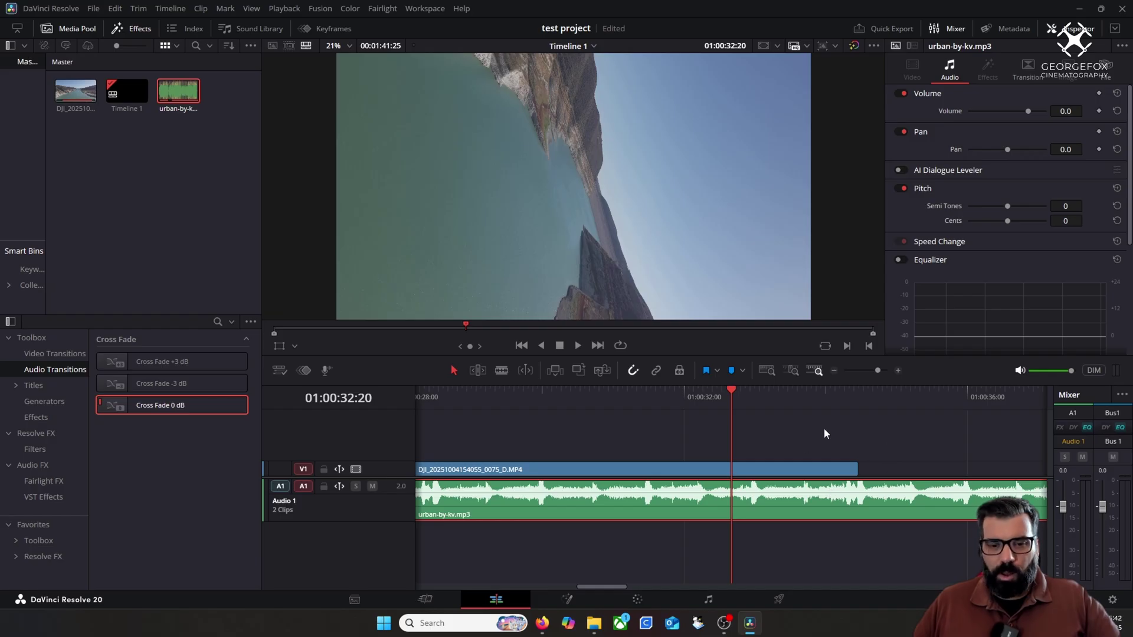
pyautogui.press('space')
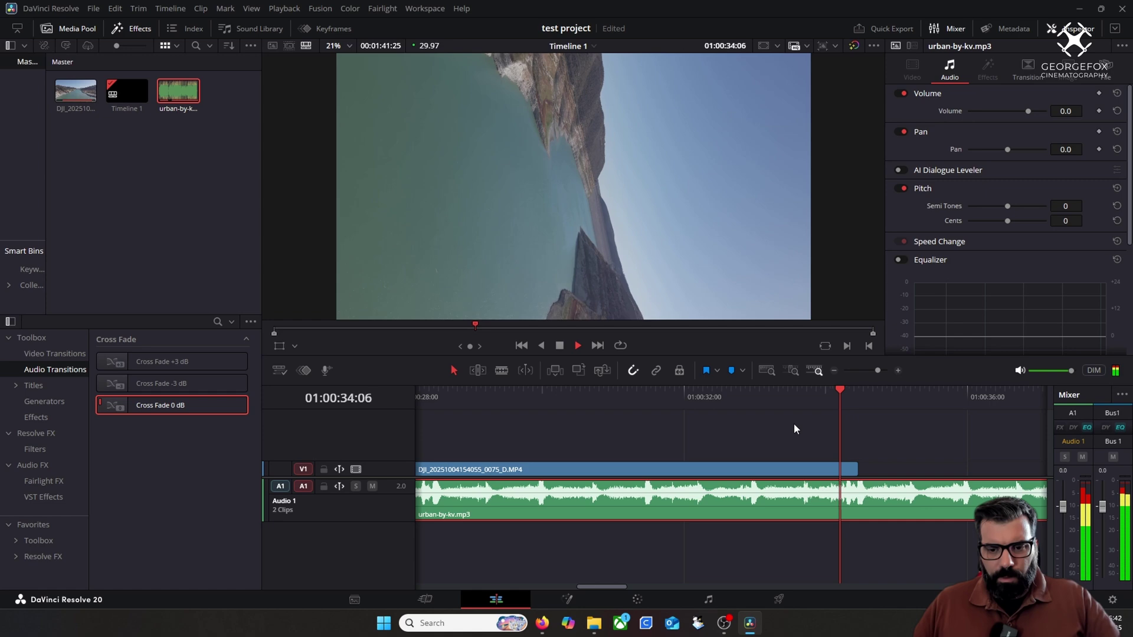
# Step: Delete the music running past the end of the video
pyautogui.click(858, 399)
pyautogui.click(860, 512)
pyautogui.press('Delete')
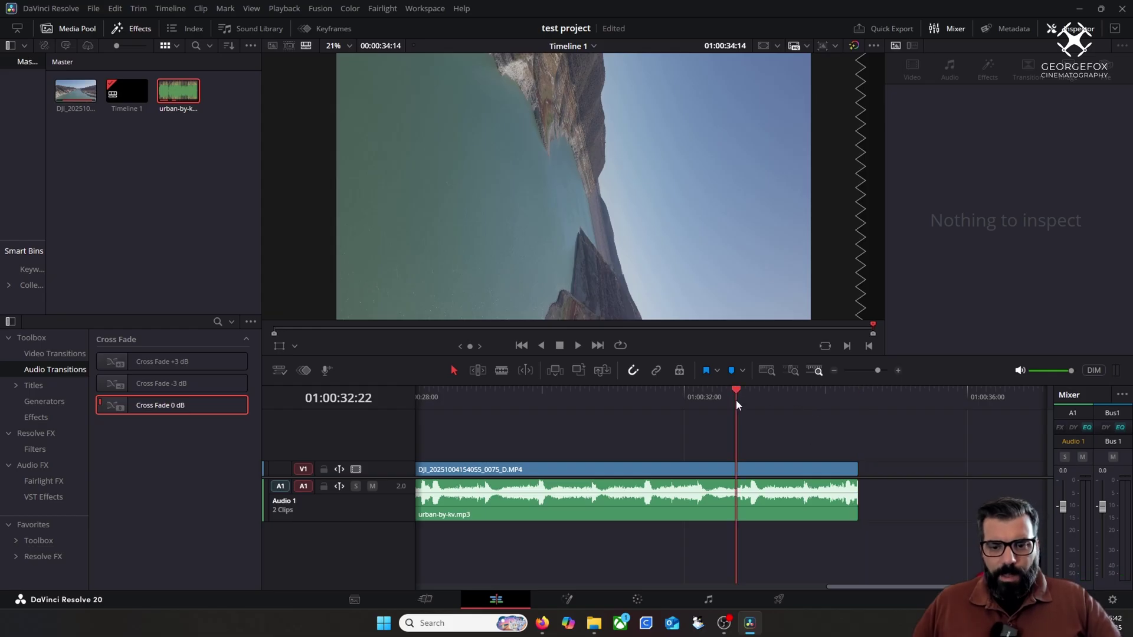
# Step: Add an Additive Dissolve to the video end and Cross Fade -3 dB to the music end
pyautogui.click(53, 354)
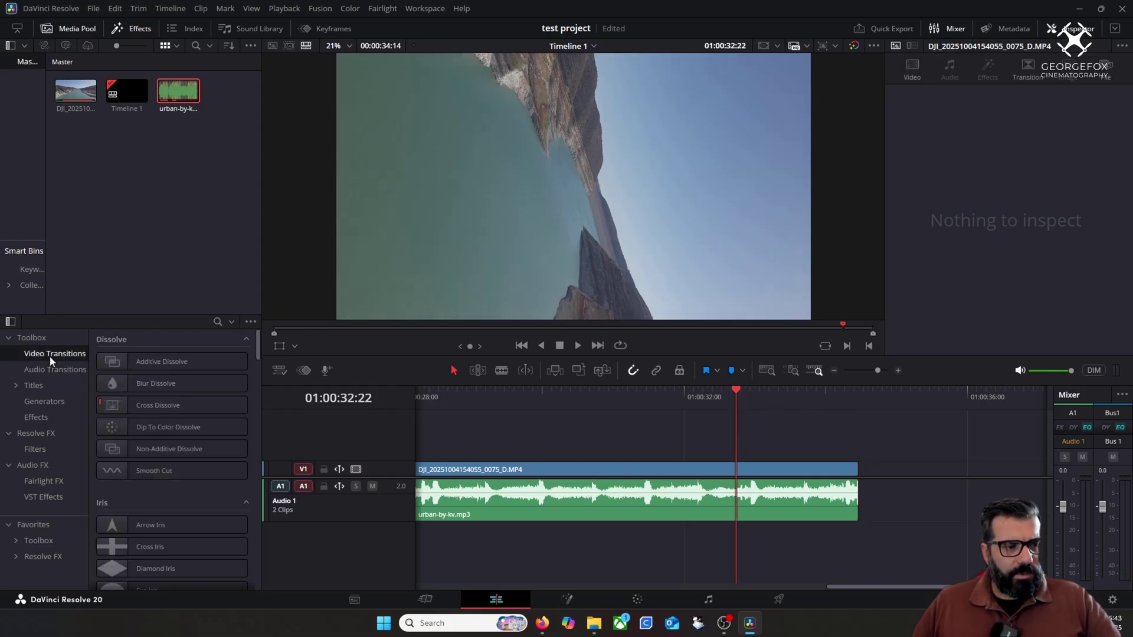
pyautogui.moveTo(165, 363)
pyautogui.mouseDown()
pyautogui.moveTo(855, 444)
pyautogui.moveTo(837, 475)
pyautogui.mouseUp()
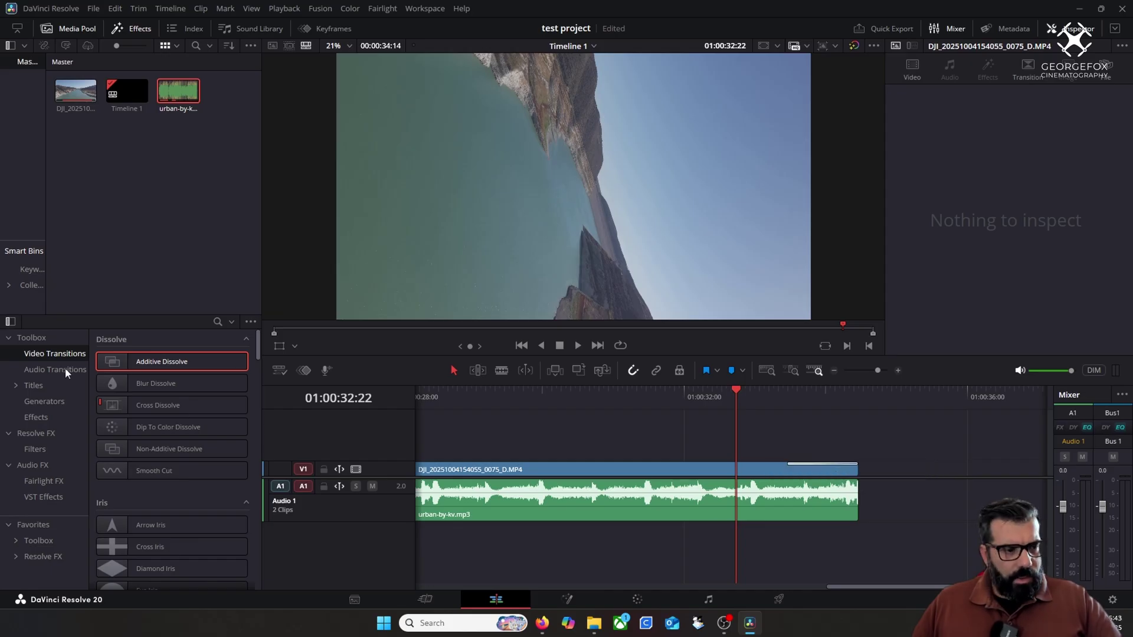
pyautogui.click(55, 370)
pyautogui.moveTo(177, 384)
pyautogui.mouseDown()
pyautogui.moveTo(864, 497)
pyautogui.moveTo(840, 500)
pyautogui.mouseUp()
# Step: Replay the faded ending from about 01:00:30:15
pyautogui.click(638, 394)
pyautogui.press('space')
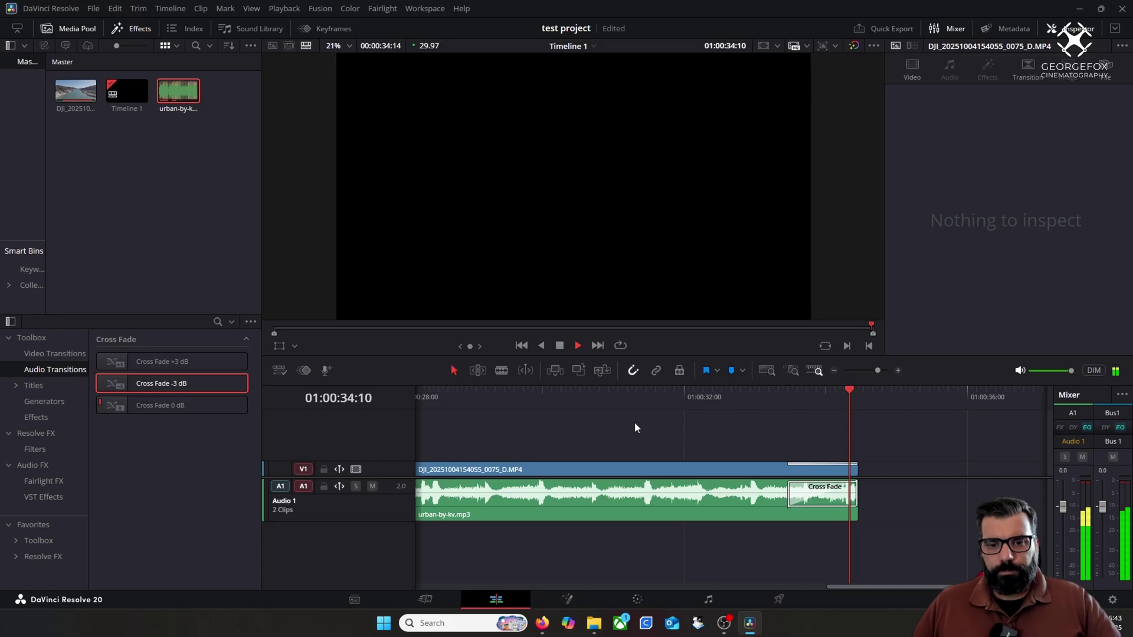
pyautogui.click(577, 401)
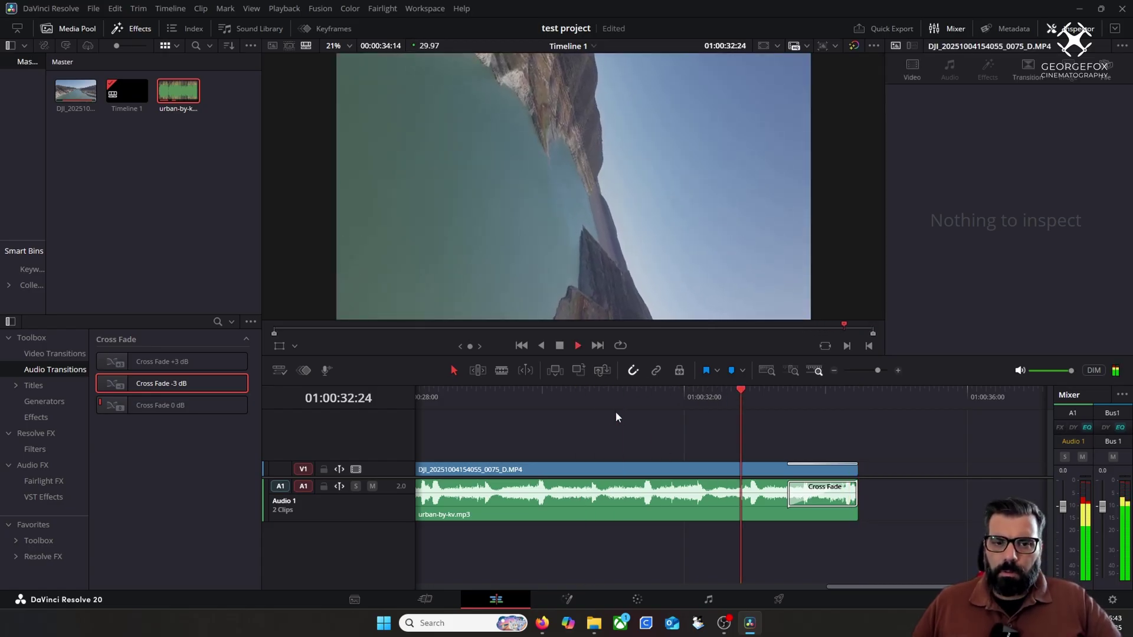
pyautogui.click(766, 369)
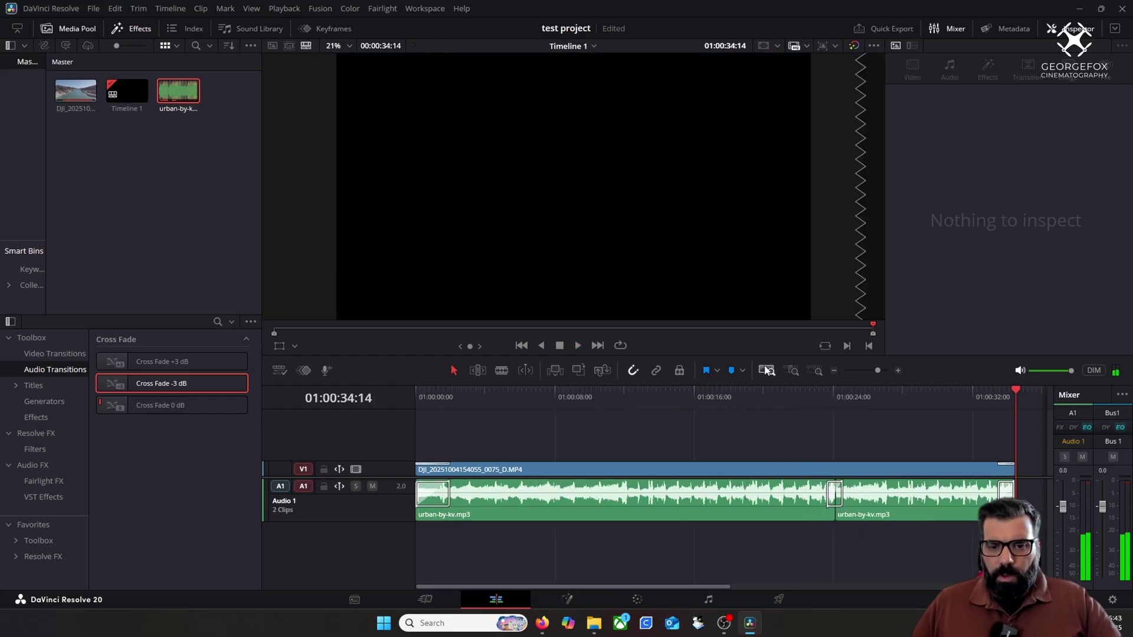
pyautogui.click(681, 396)
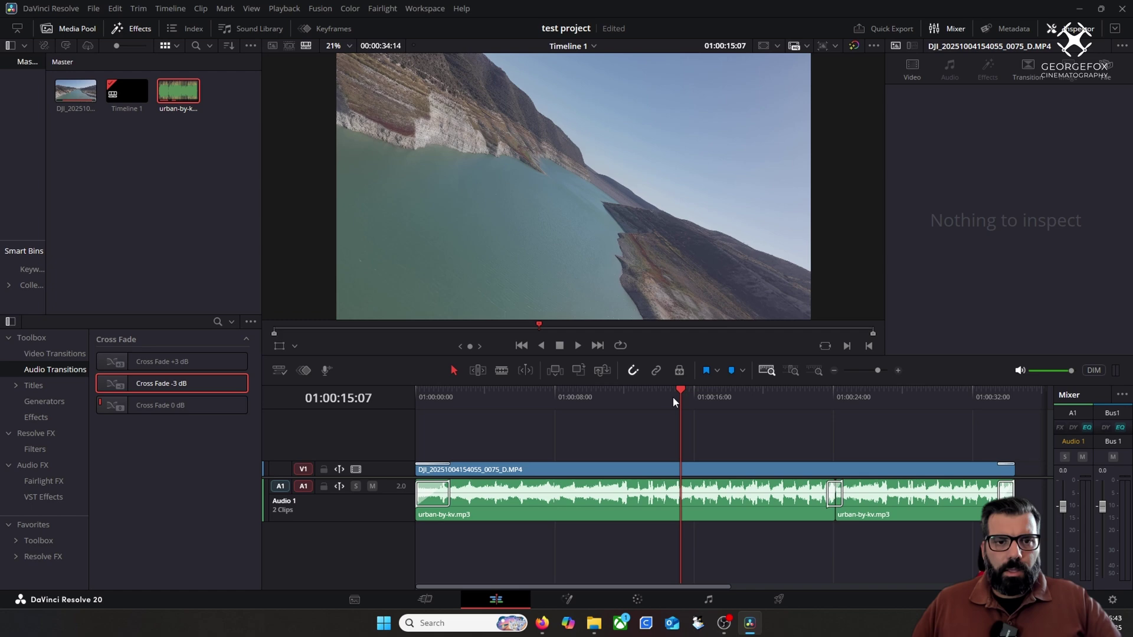
pyautogui.moveTo(655, 396); pyautogui.dragTo(405, 393)
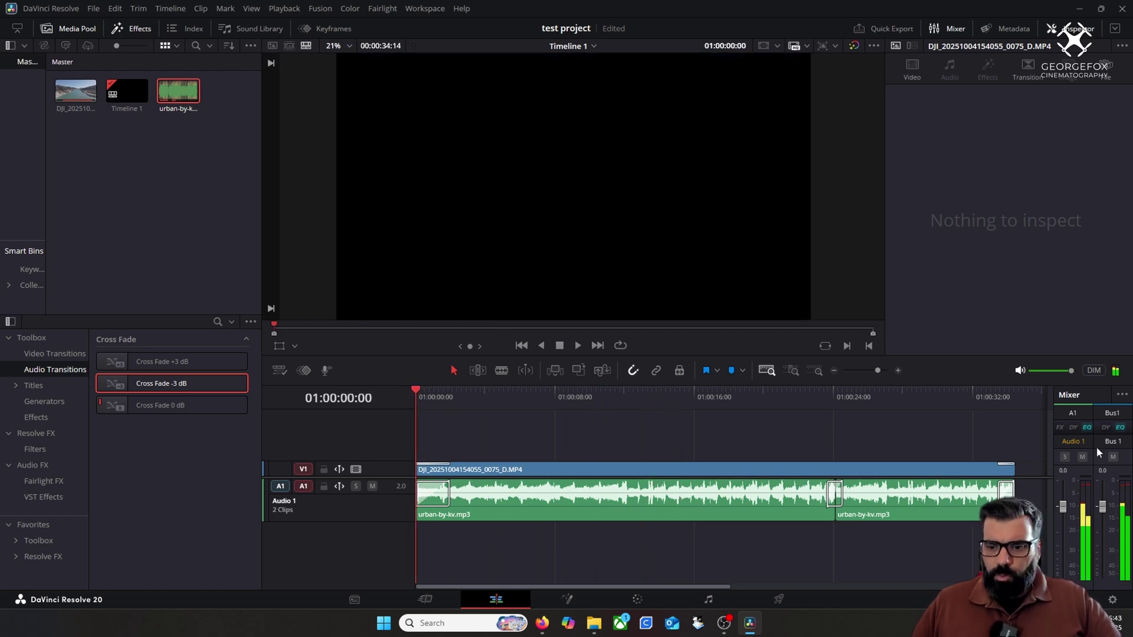
pyautogui.press('space')
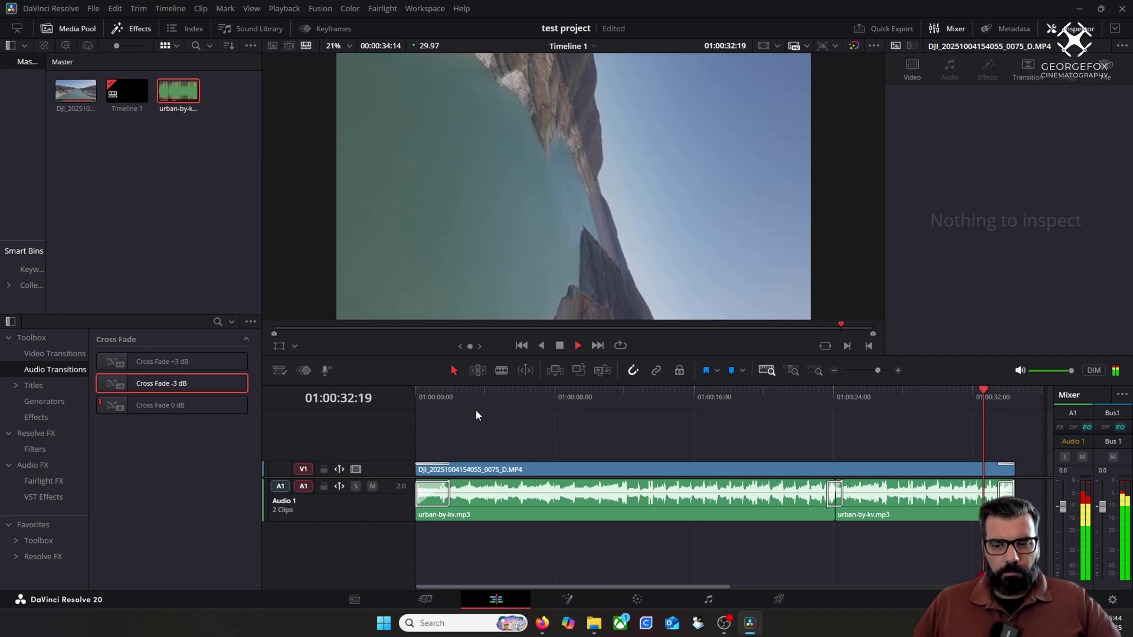
pyautogui.moveTo(599, 394); pyautogui.dragTo(502, 401)
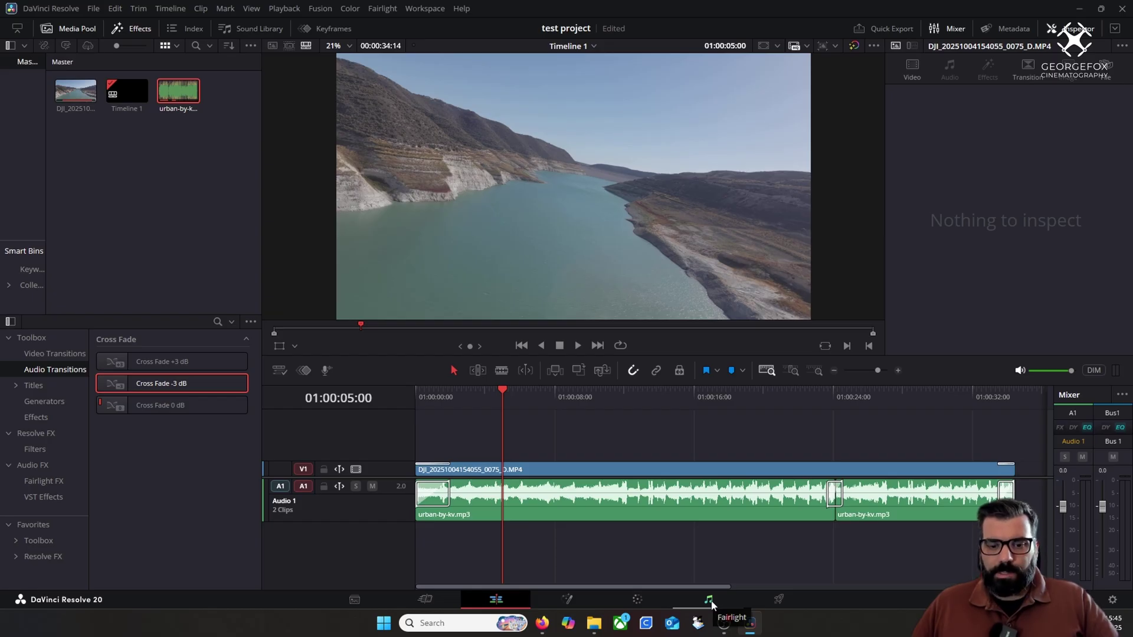
# Step: On the Fairlight page, apply the Stereo Width audio effect to the urban-by-kv.mp3 music clip
pyautogui.click(711, 603)
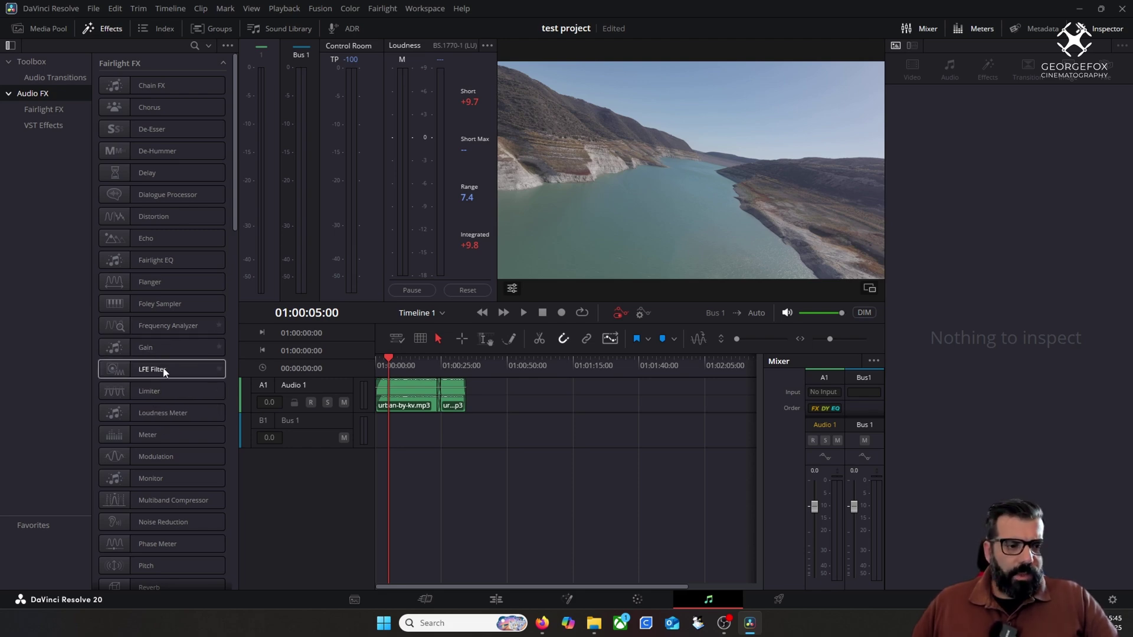
pyautogui.scroll(-2, 169, 418)
pyautogui.scroll(-2, 169, 419)
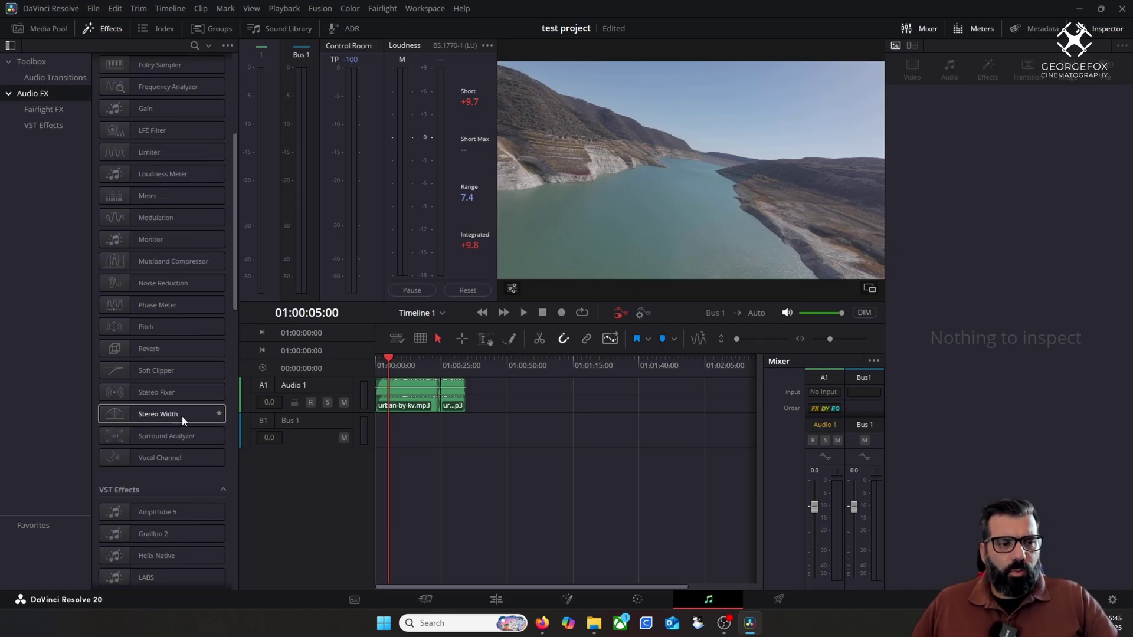
pyautogui.moveTo(182, 415); pyautogui.dragTo(405, 405)
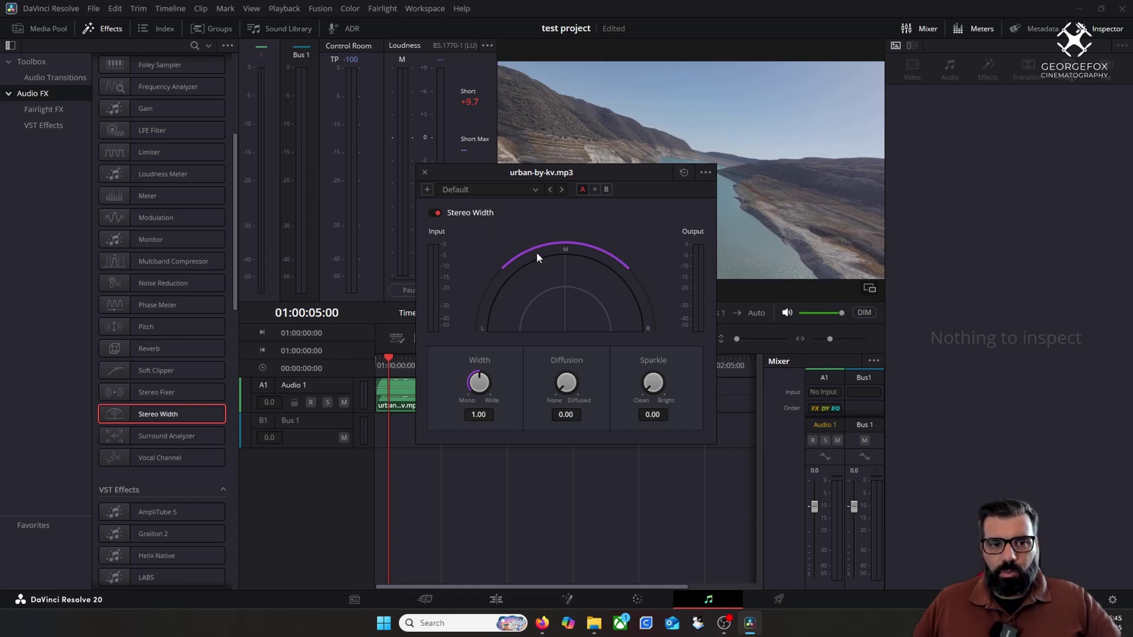
# Step: Apply the Enhance Separation preset (Width 1.50) and play the music from the start
pyautogui.click(536, 188)
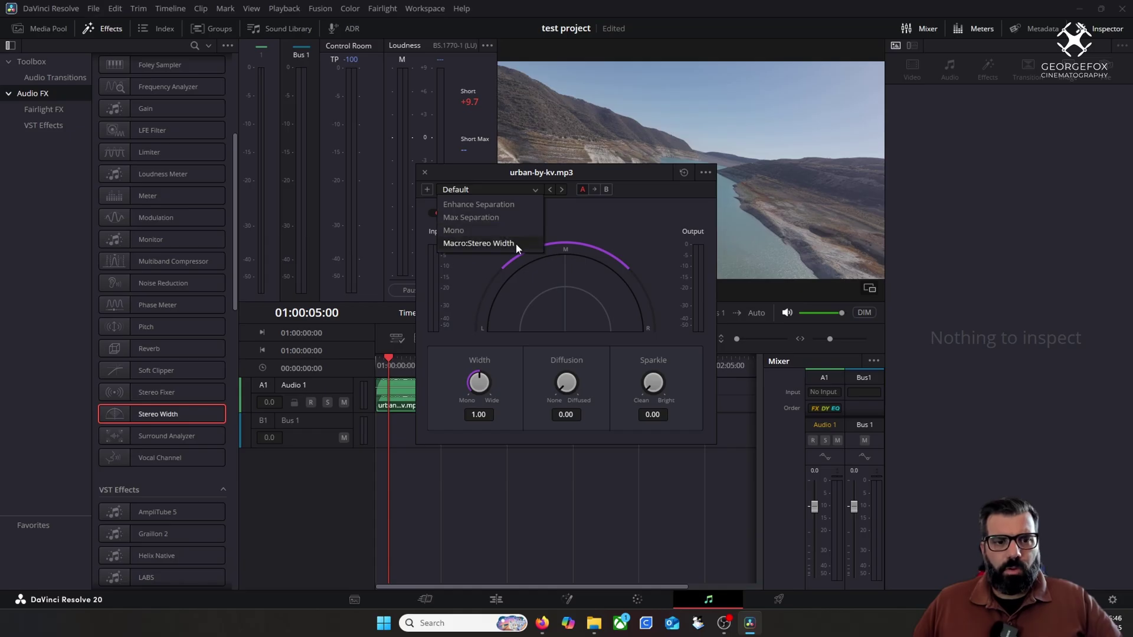
pyautogui.click(510, 206)
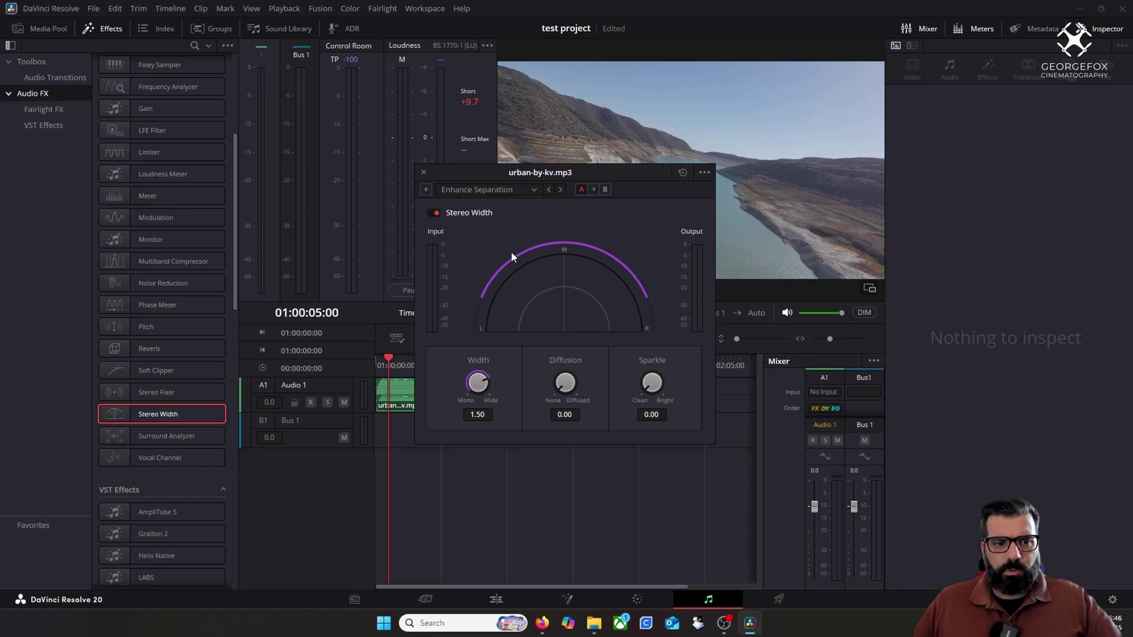
pyautogui.moveTo(387, 359); pyautogui.dragTo(378, 359)
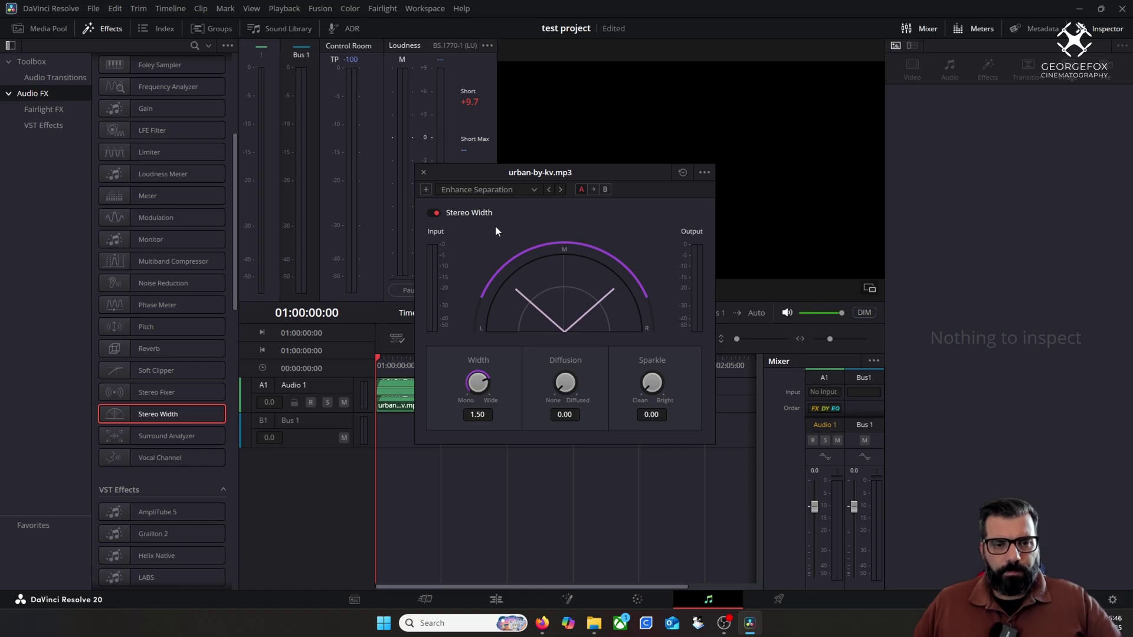
pyautogui.press('space')
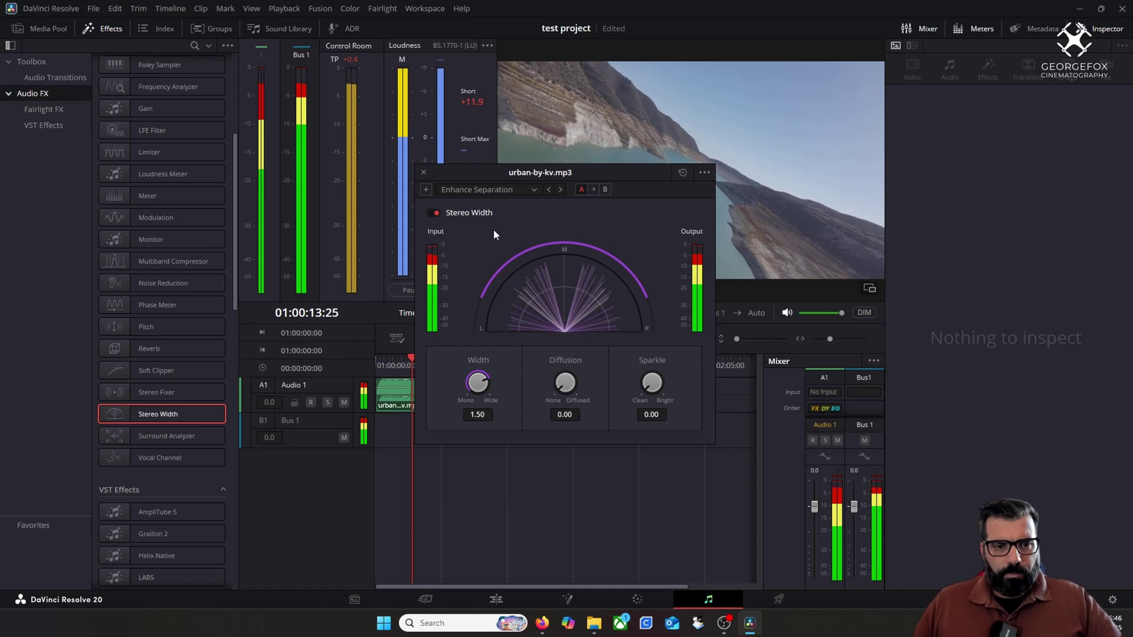
pyautogui.press('space')
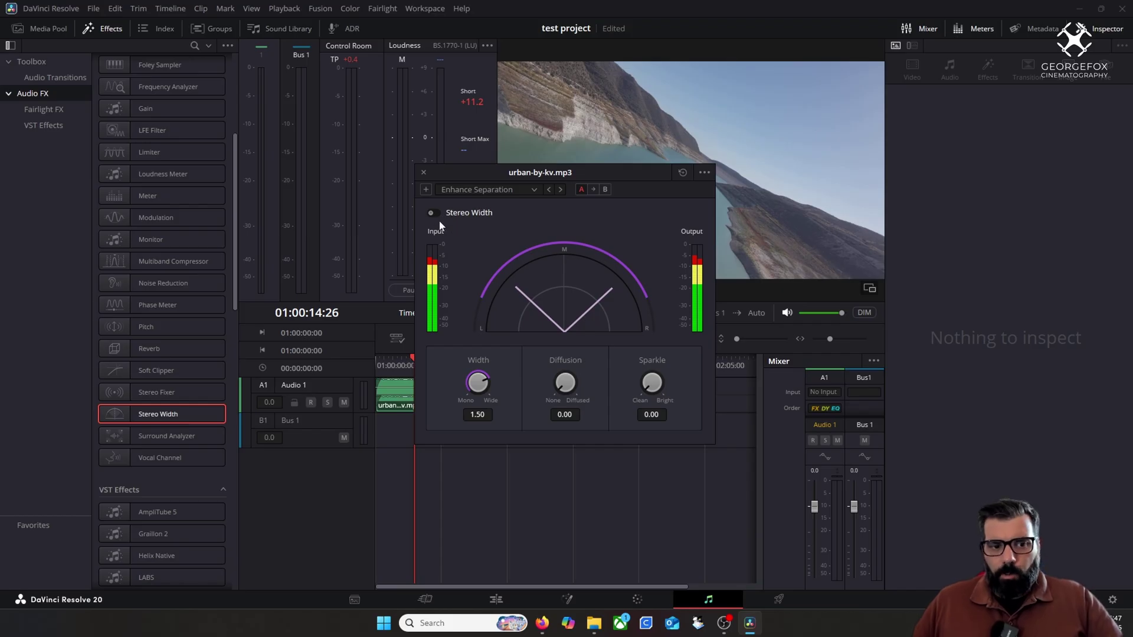
# Step: Replay from the start, toggling Stereo Width on and off to compare, then close its window
pyautogui.click(384, 364)
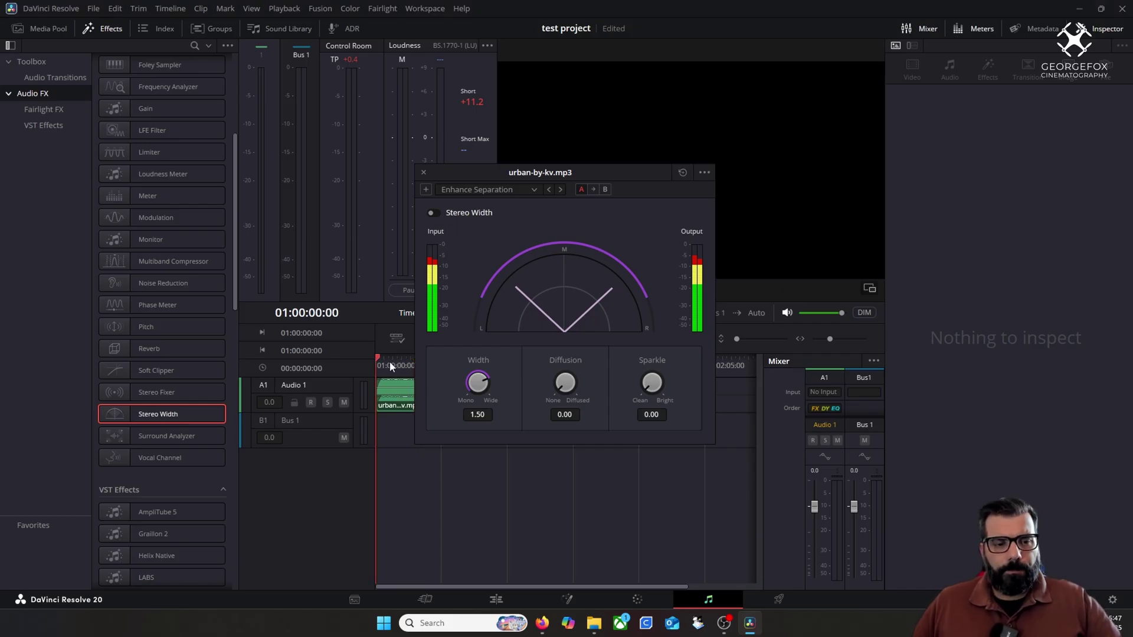
pyautogui.press('space')
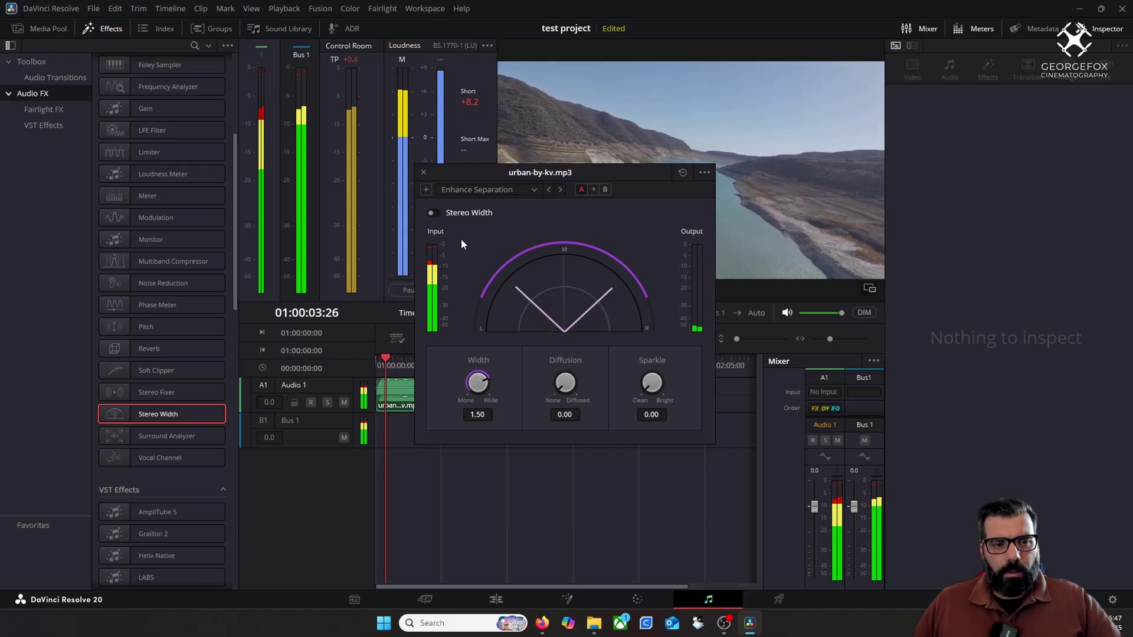
pyautogui.click(435, 213)
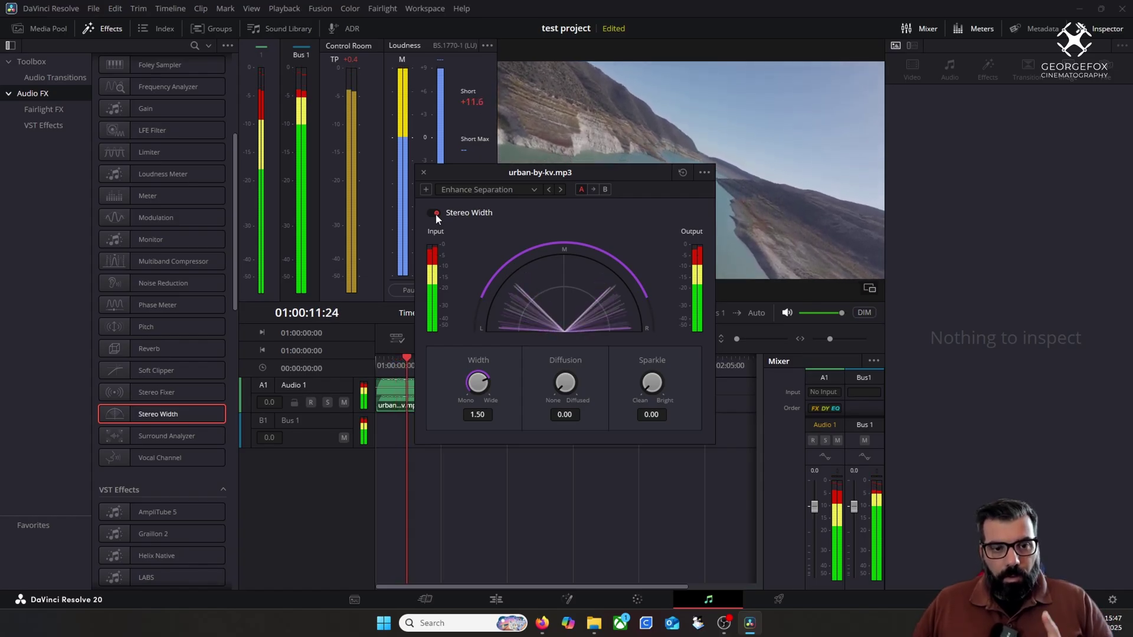
pyautogui.click(434, 213)
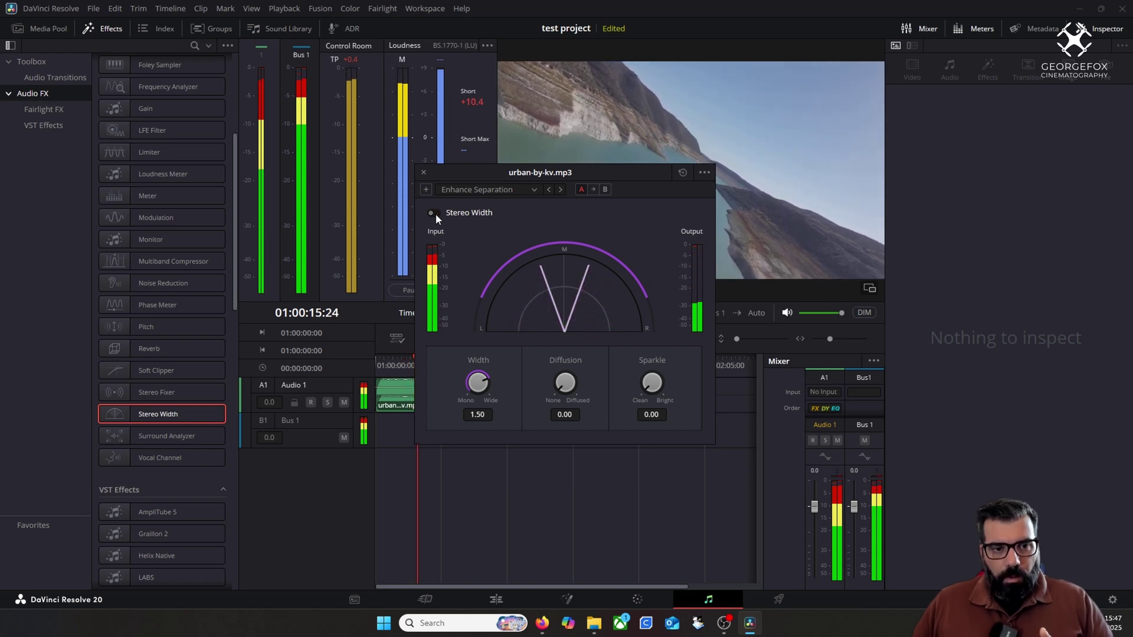
pyautogui.click(435, 214)
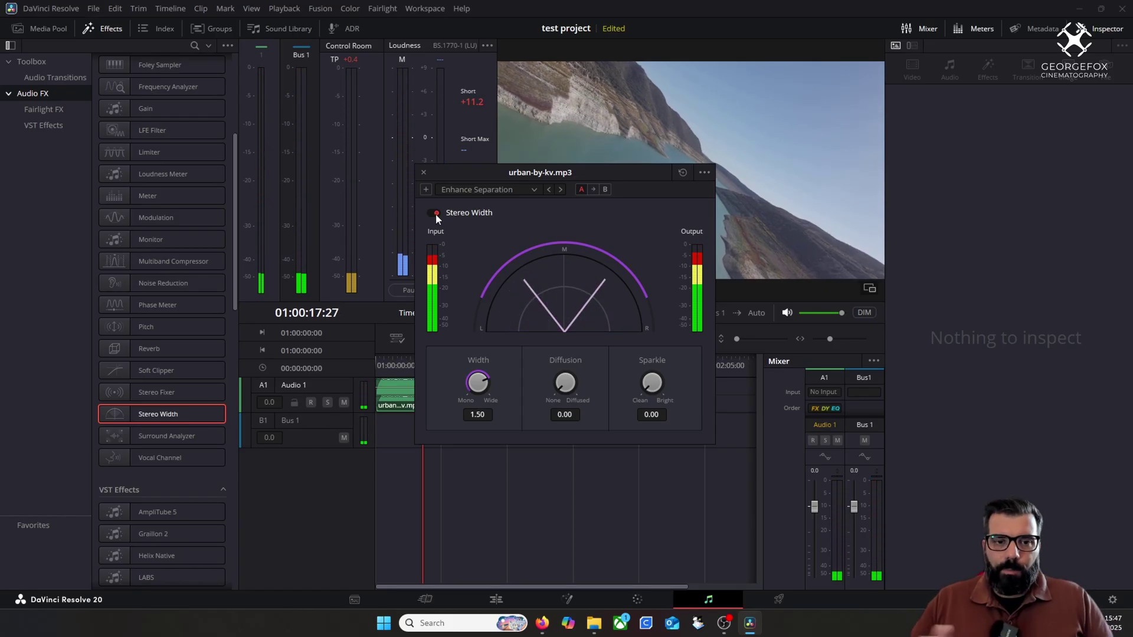
pyautogui.click(435, 214)
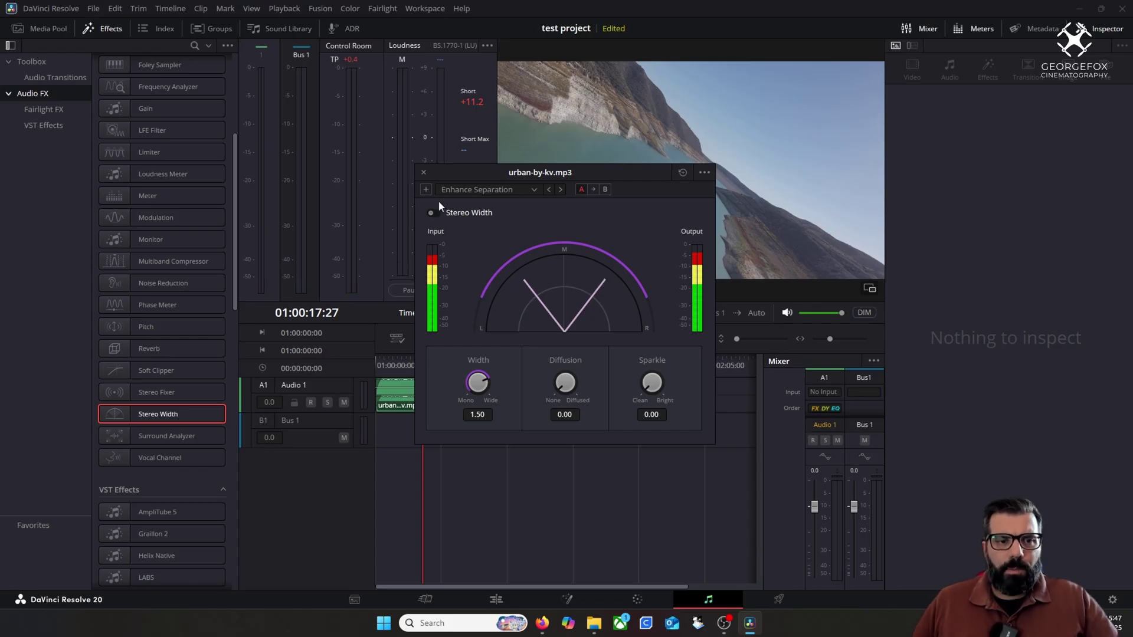
pyautogui.click(423, 173)
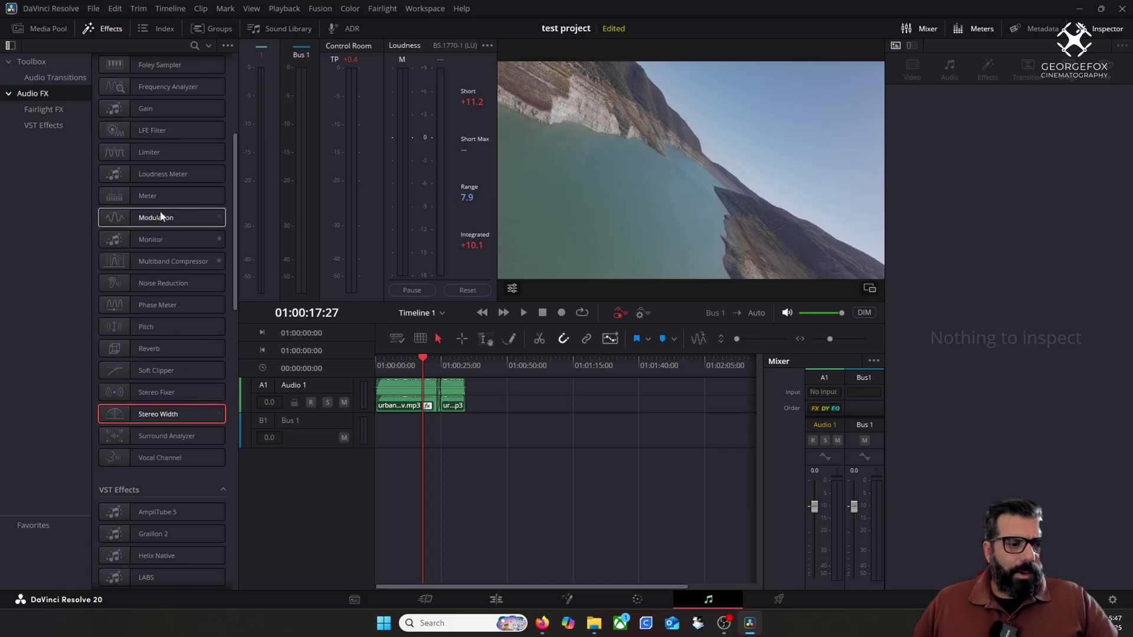
# Step: Return to the Edit page and open the Dynamics settings for the Audio 1 track
pyautogui.scroll(3, 176, 283)
pyautogui.scroll(3, 175, 277)
pyautogui.scroll(-6, 181, 278)
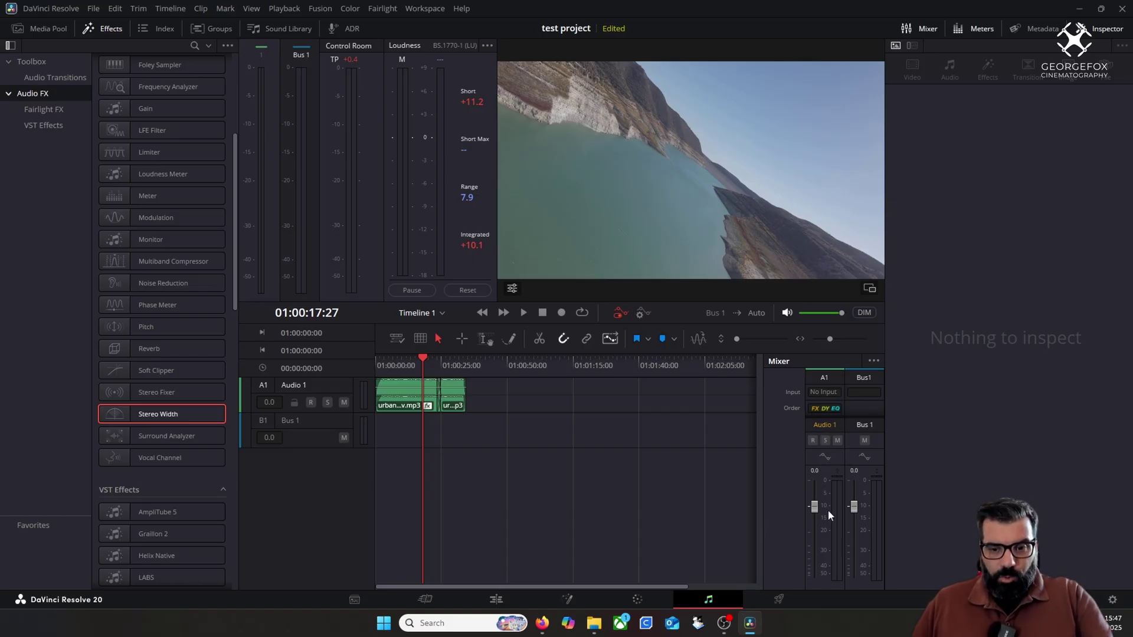
pyautogui.click(477, 606)
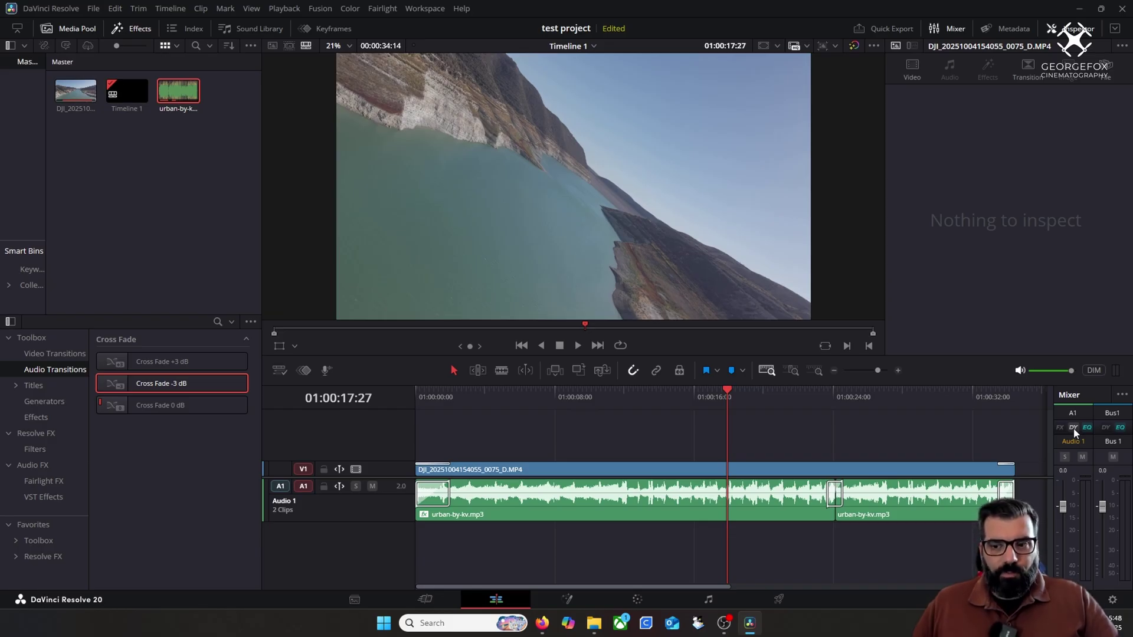
pyautogui.click(1074, 432)
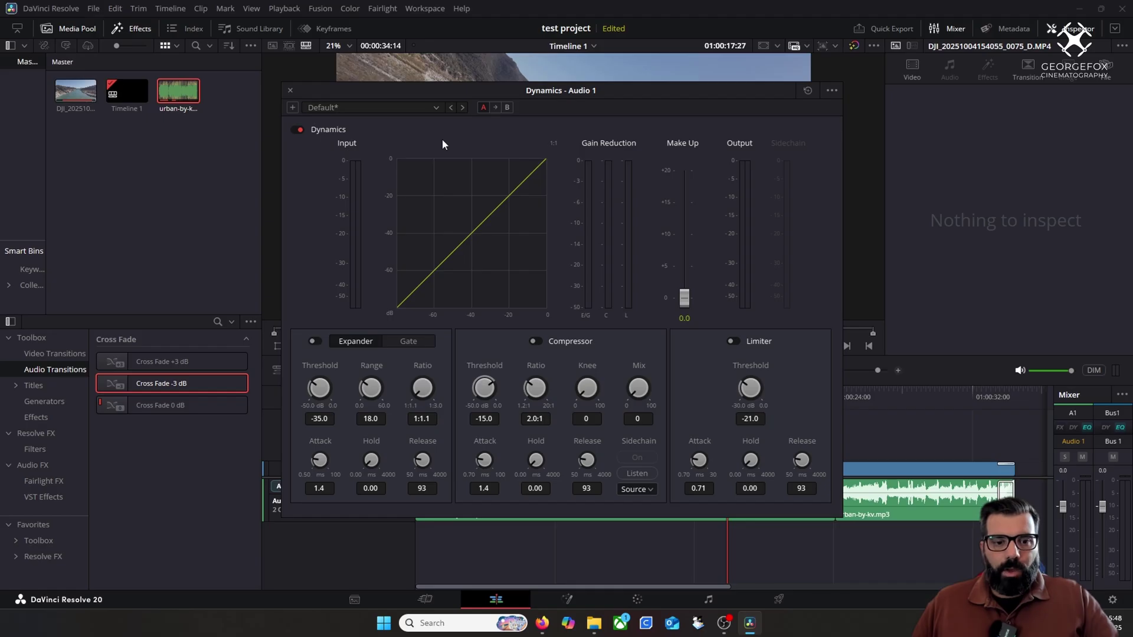
# Step: Browse the Dynamics preset list, keep Default*, and close the Dynamics window
pyautogui.click(437, 109)
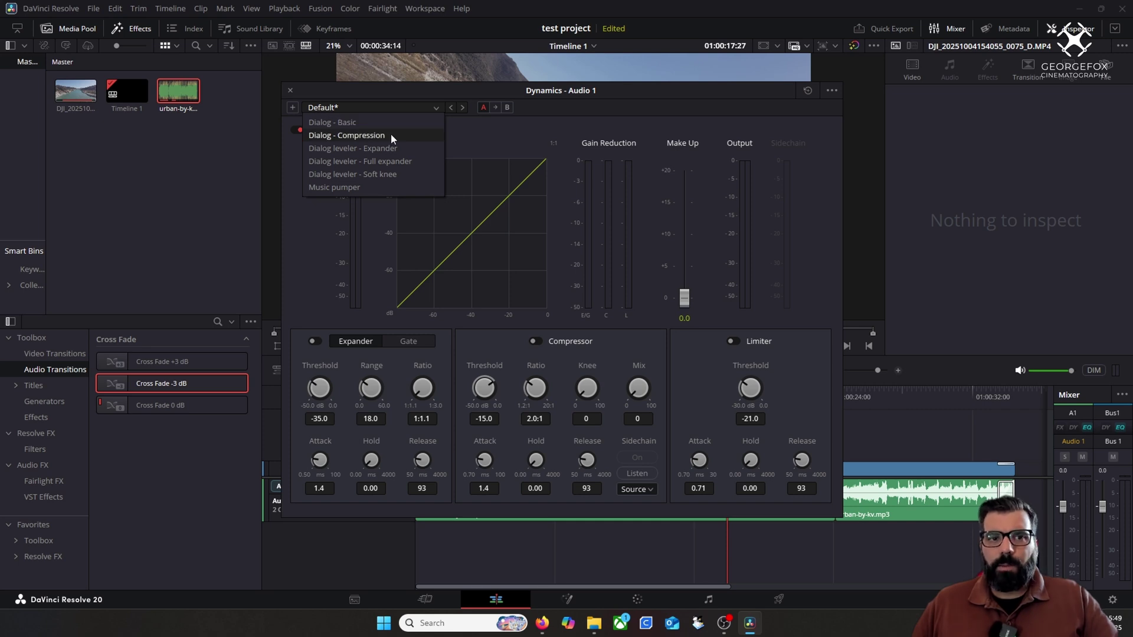
pyautogui.click(460, 124)
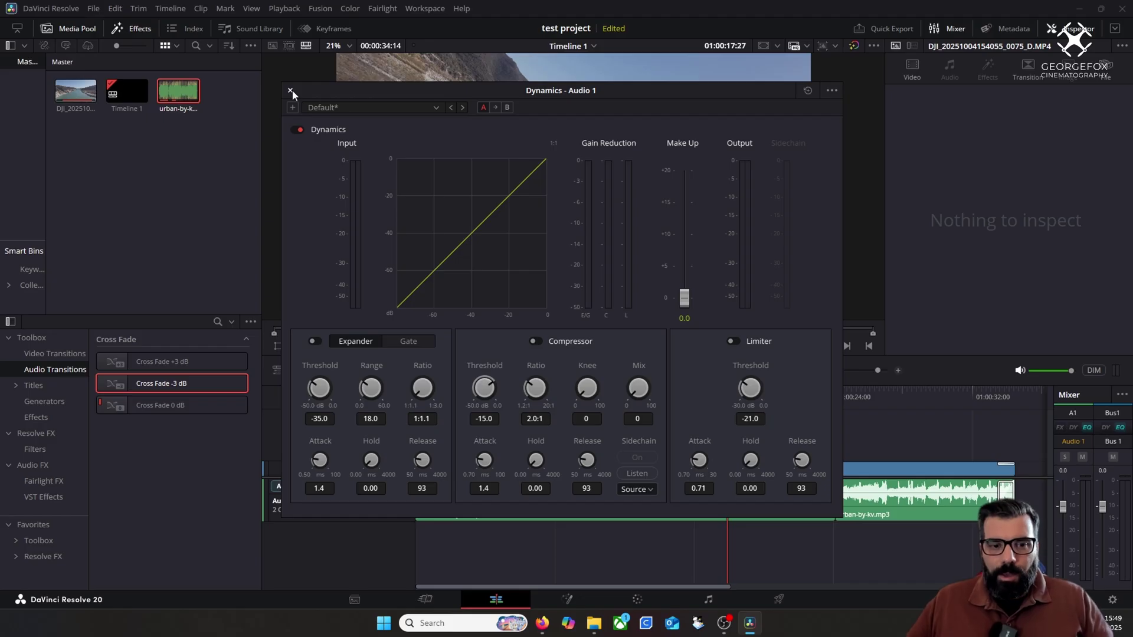
pyautogui.click(290, 90)
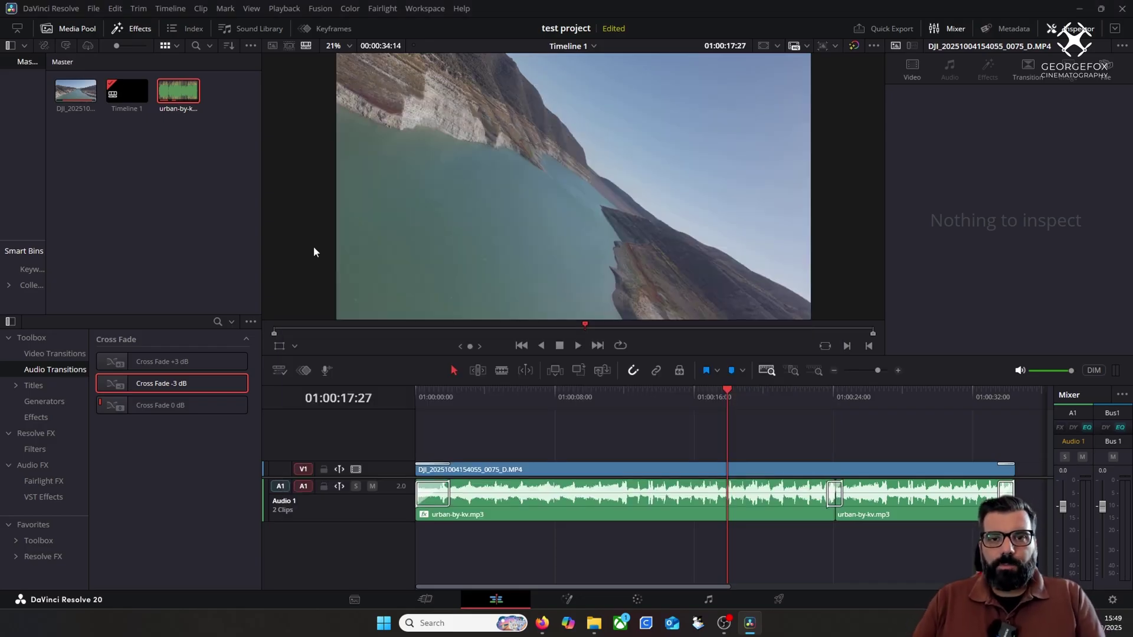